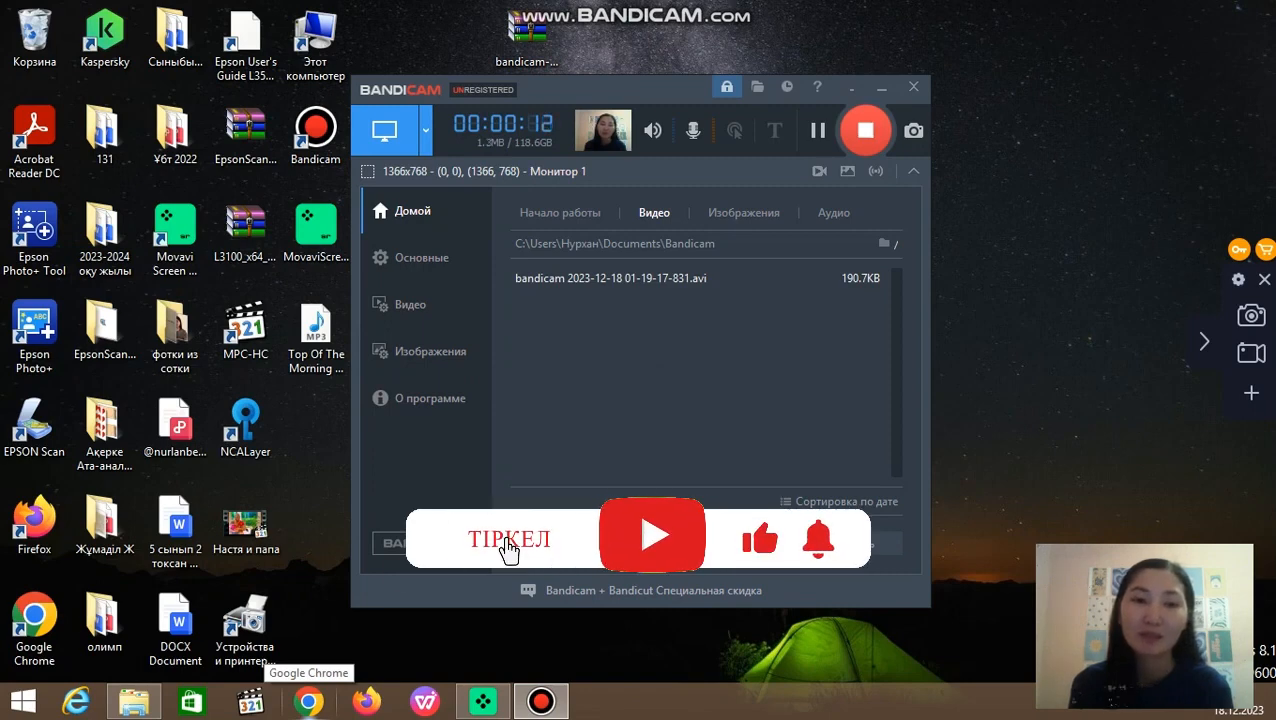
Step: Switch to Google Chrome, search Google for quizizz and open the official Quizizz website
{"action": "left_click", "coordinate": [308, 702]}
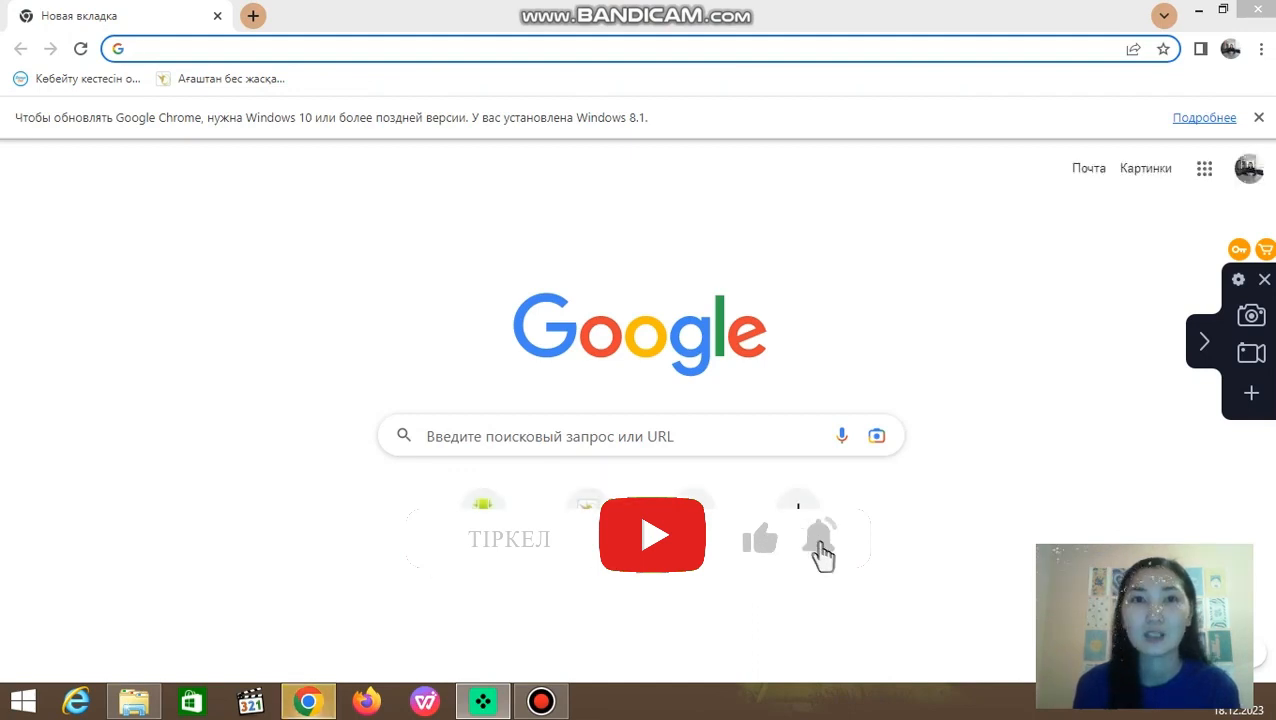
{"action": "left_click", "coordinate": [548, 436]}
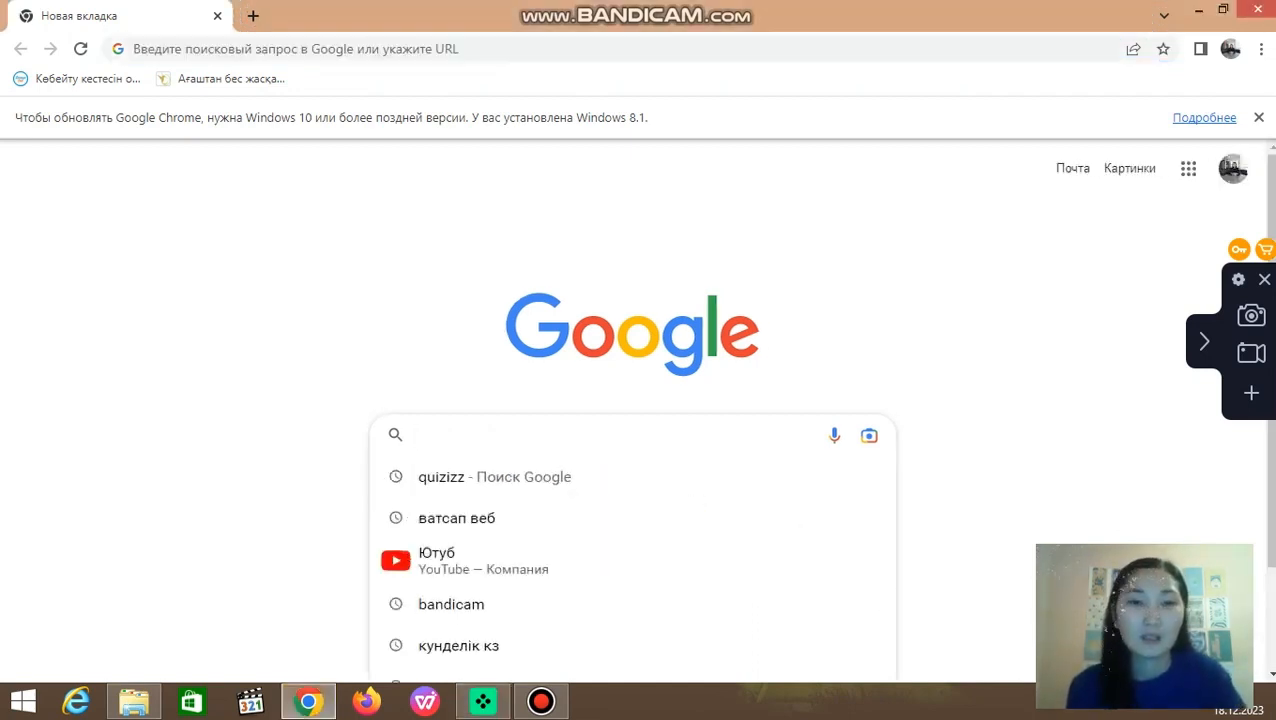
{"action": "type", "text": "quizizz"}
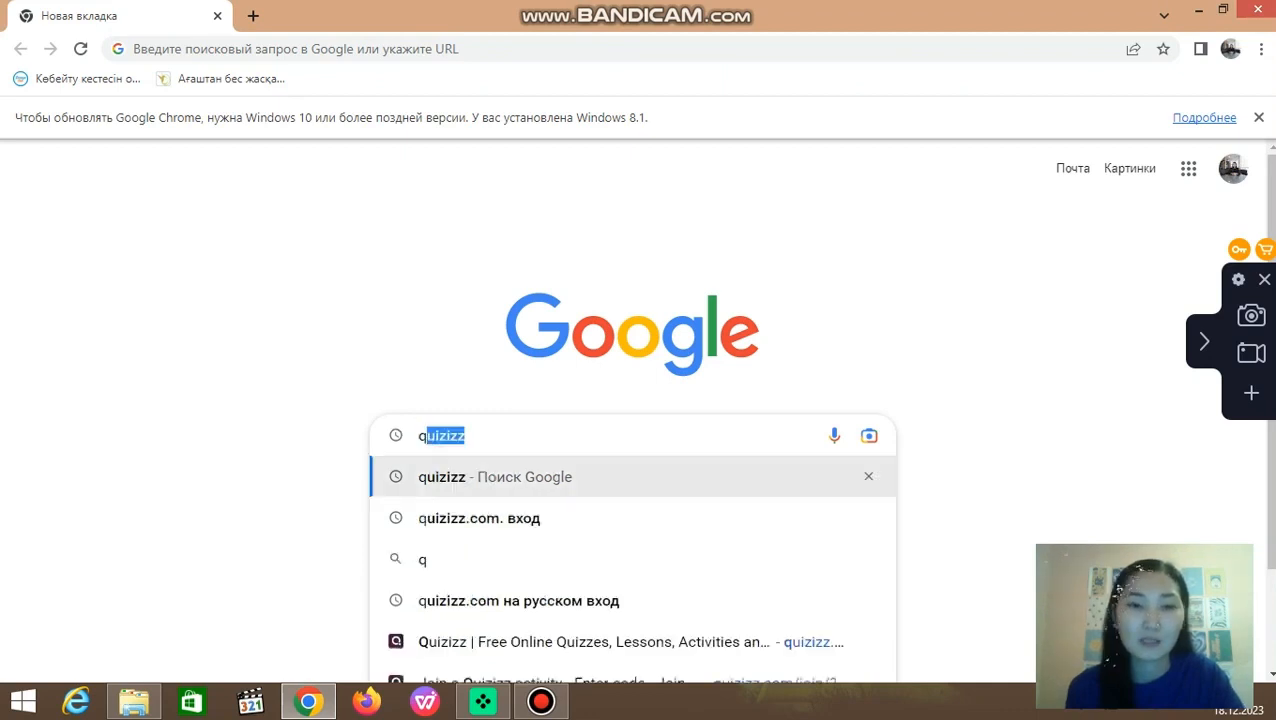
{"action": "key", "text": "Return"}
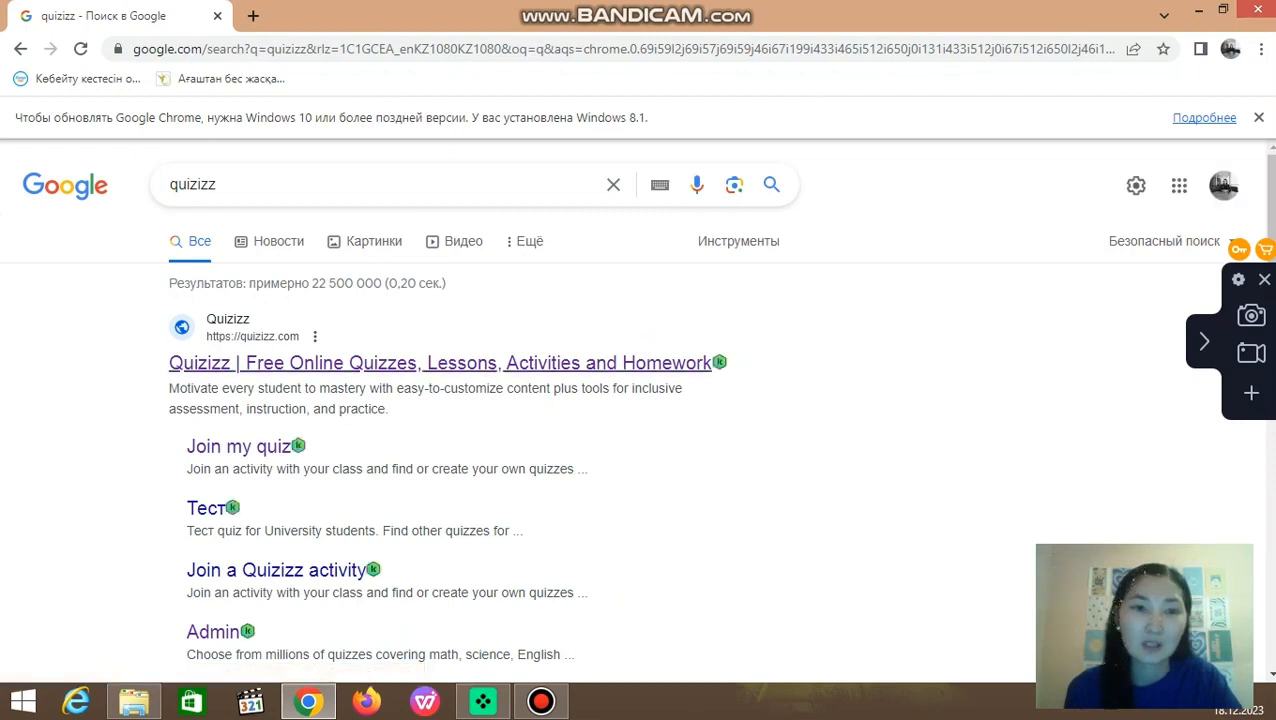
{"action": "left_click", "coordinate": [440, 363]}
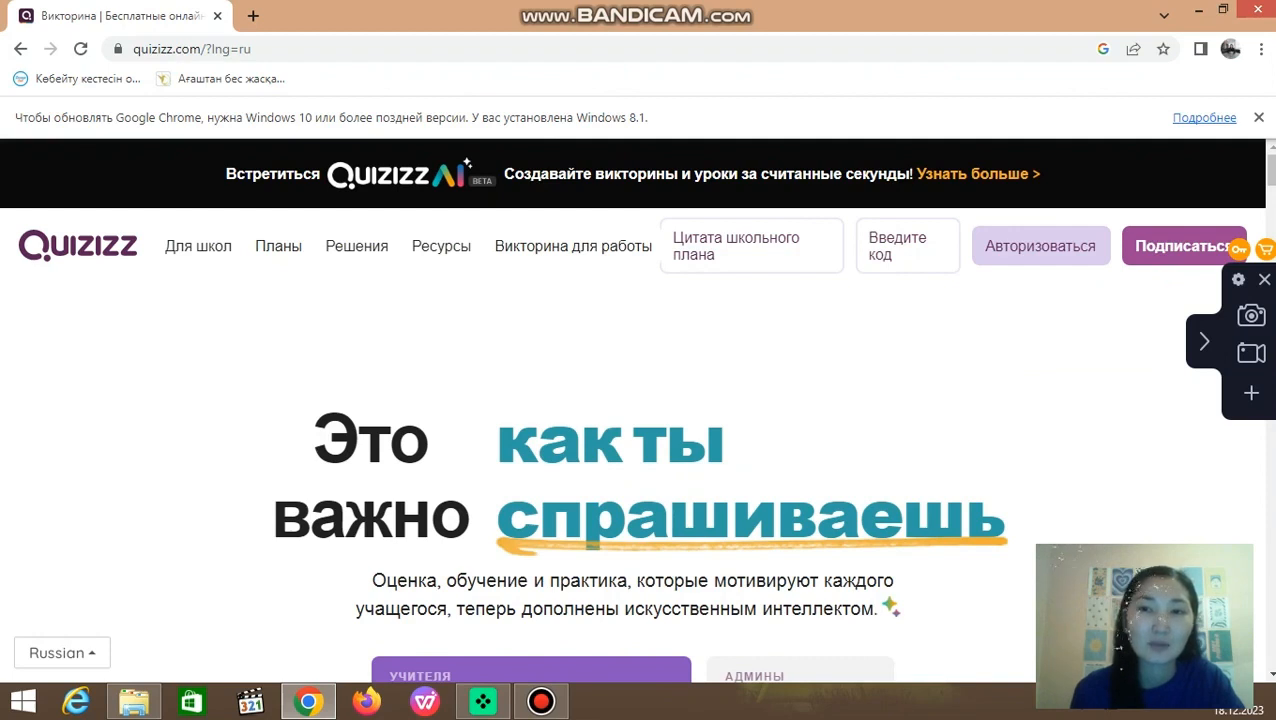
Step: Log in to Quizizz with Google, choosing the listed account
{"action": "left_click", "coordinate": [1040, 246]}
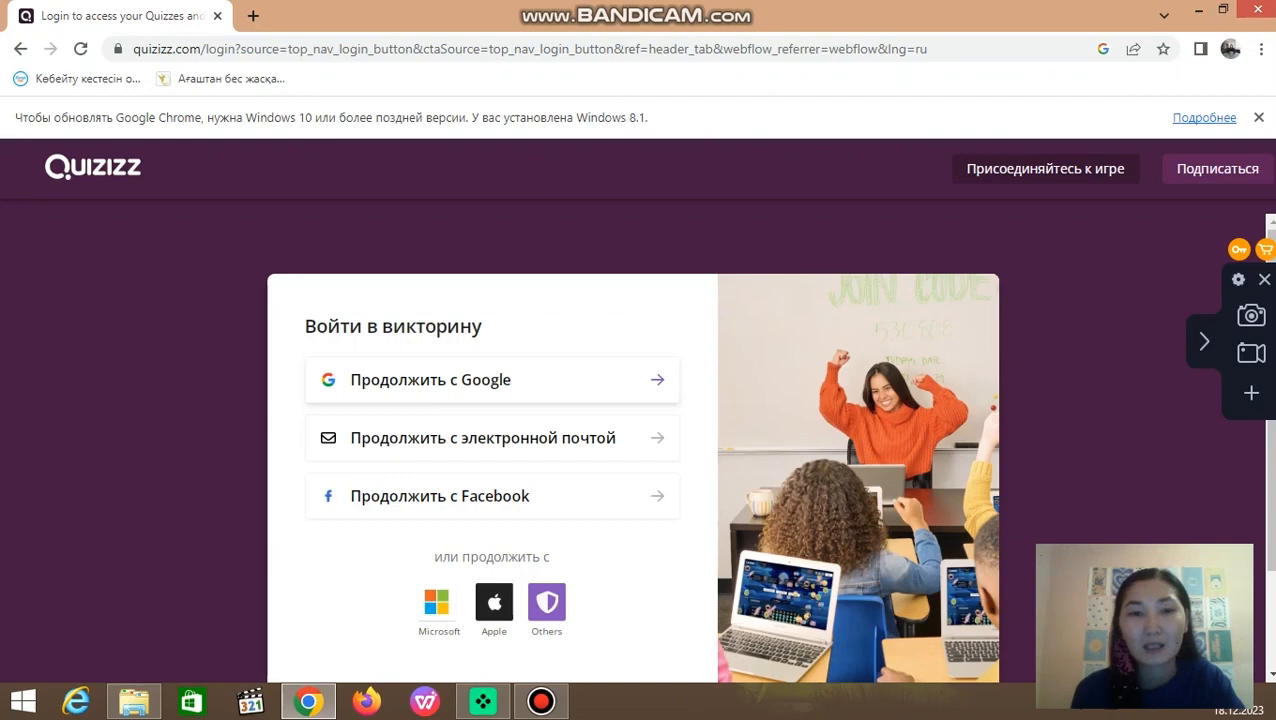
{"action": "left_click", "coordinate": [490, 380]}
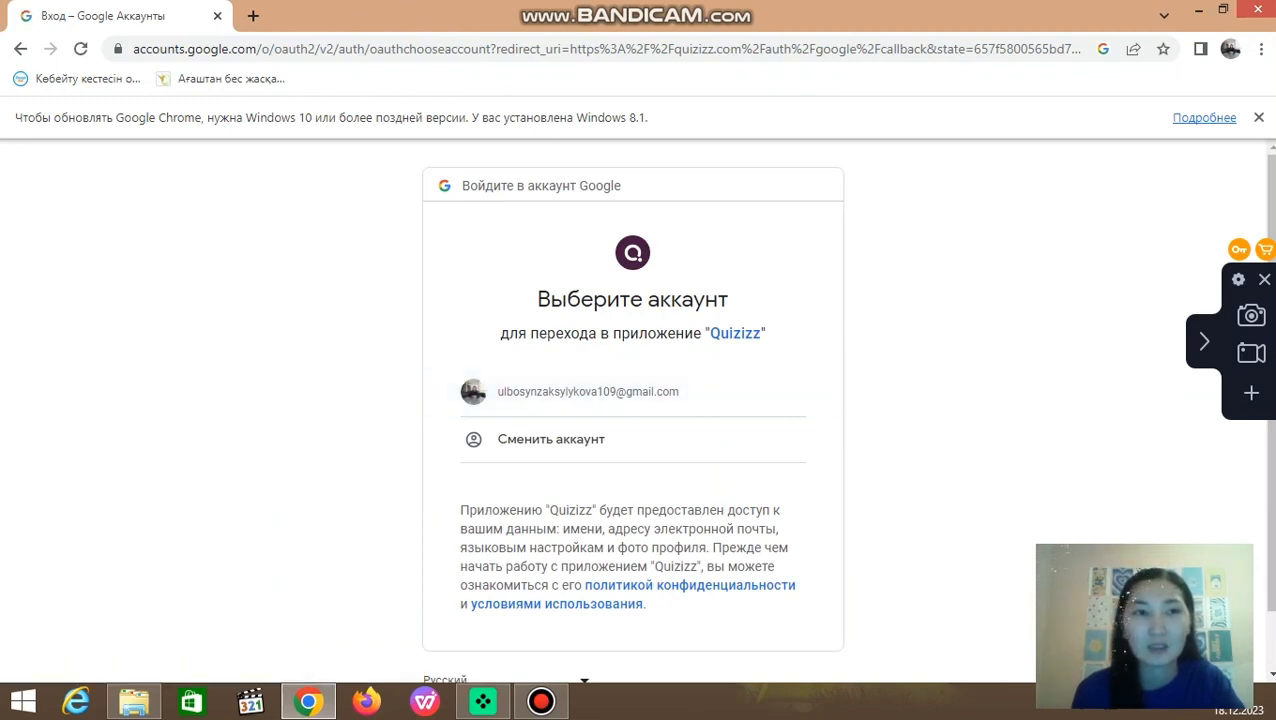
{"action": "left_click", "coordinate": [20, 49]}
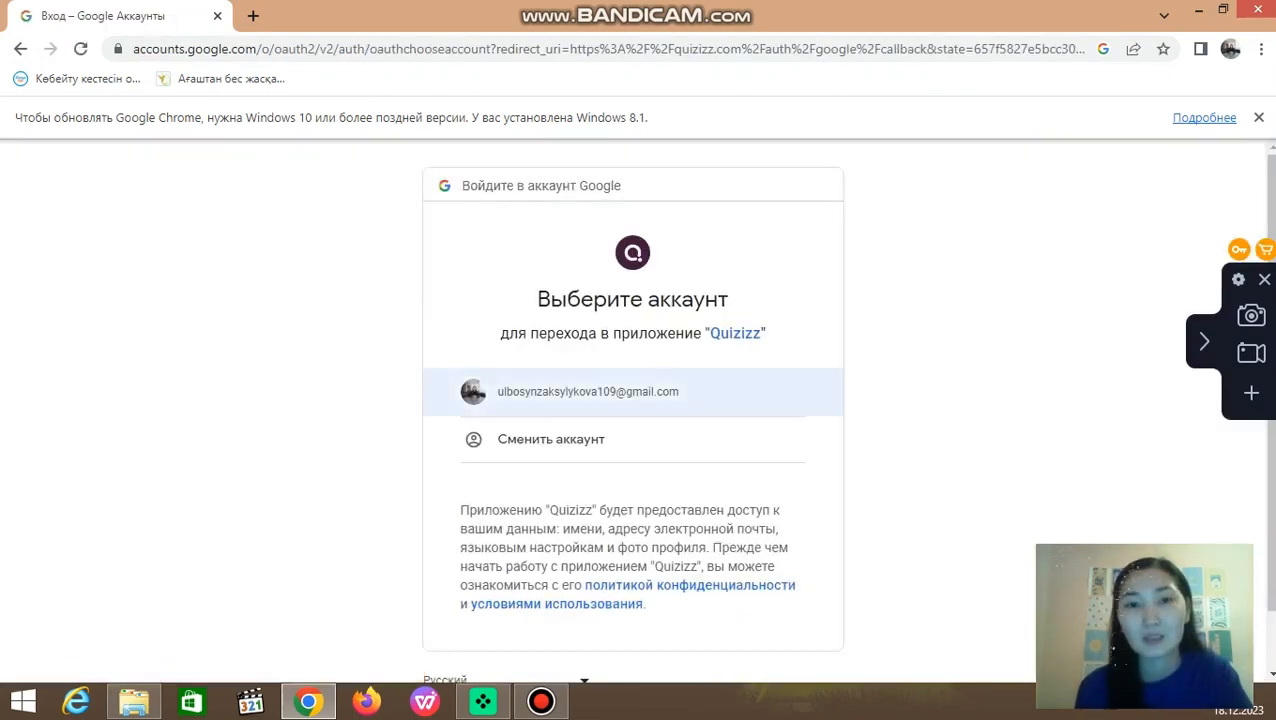
{"action": "left_click", "coordinate": [588, 391]}
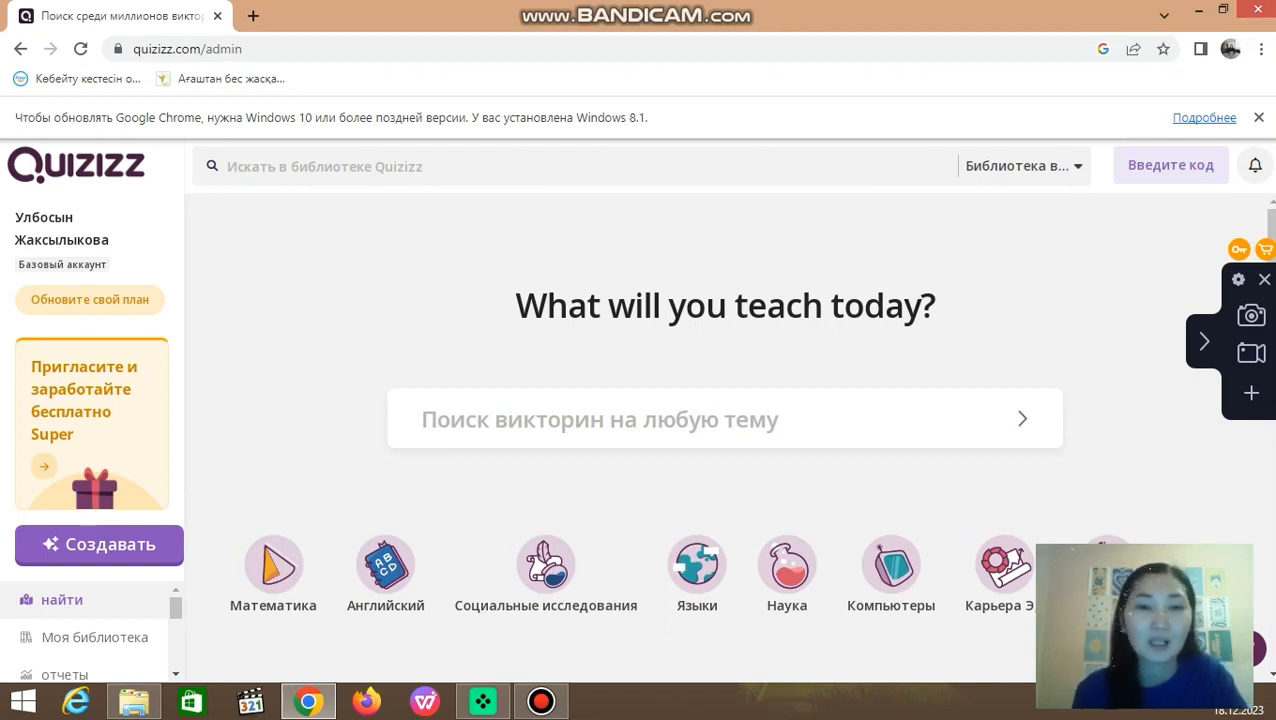
Step: Browse the ready-made templates and the mathematics and English activities on the home page
{"action": "scroll", "coordinate": [730, 420], "scroll_direction": "down", "scroll_amount": 3}
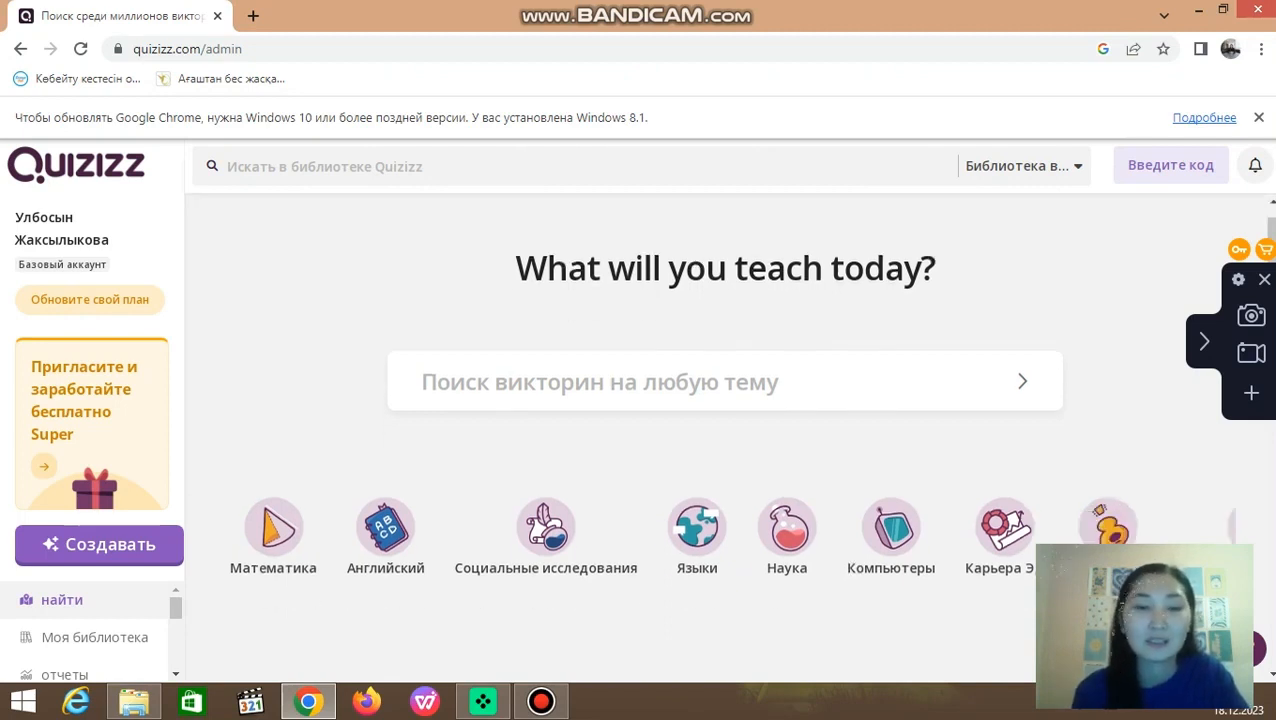
{"action": "scroll", "coordinate": [590, 420], "scroll_direction": "down", "scroll_amount": 3}
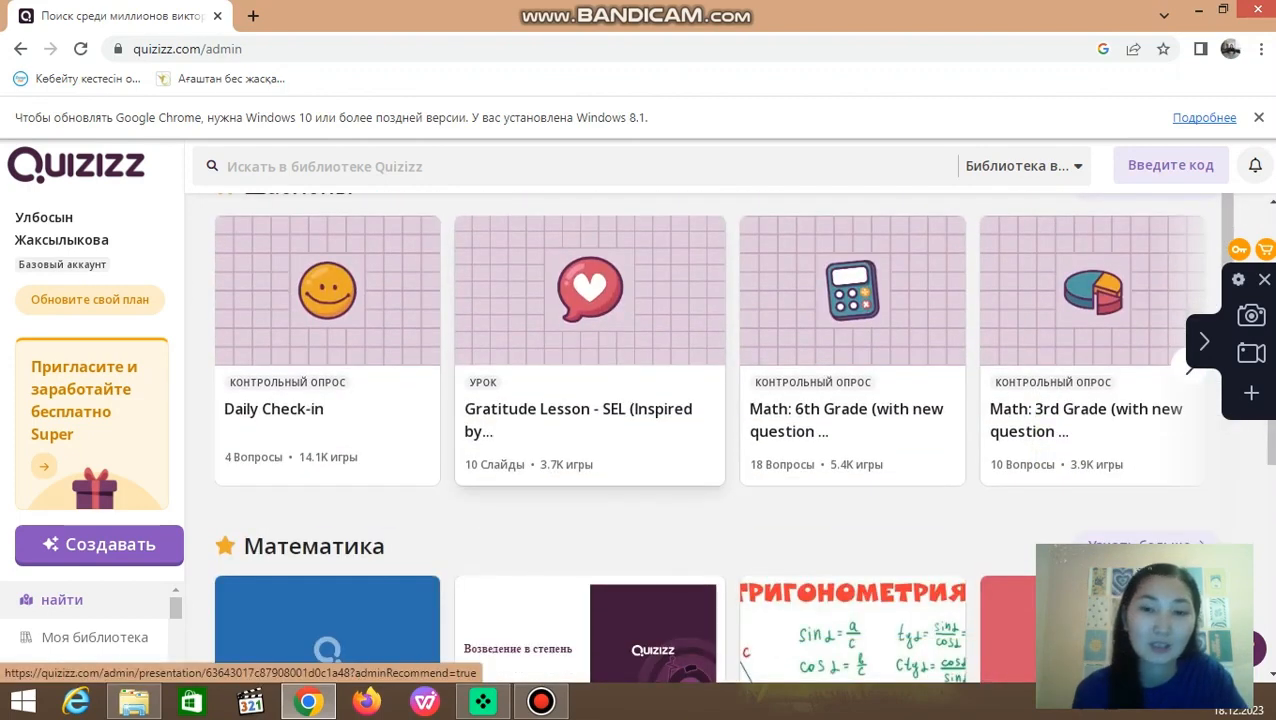
{"action": "scroll", "coordinate": [590, 420], "scroll_direction": "down", "scroll_amount": 2}
{"action": "scroll", "coordinate": [590, 420], "scroll_direction": "down", "scroll_amount": 2}
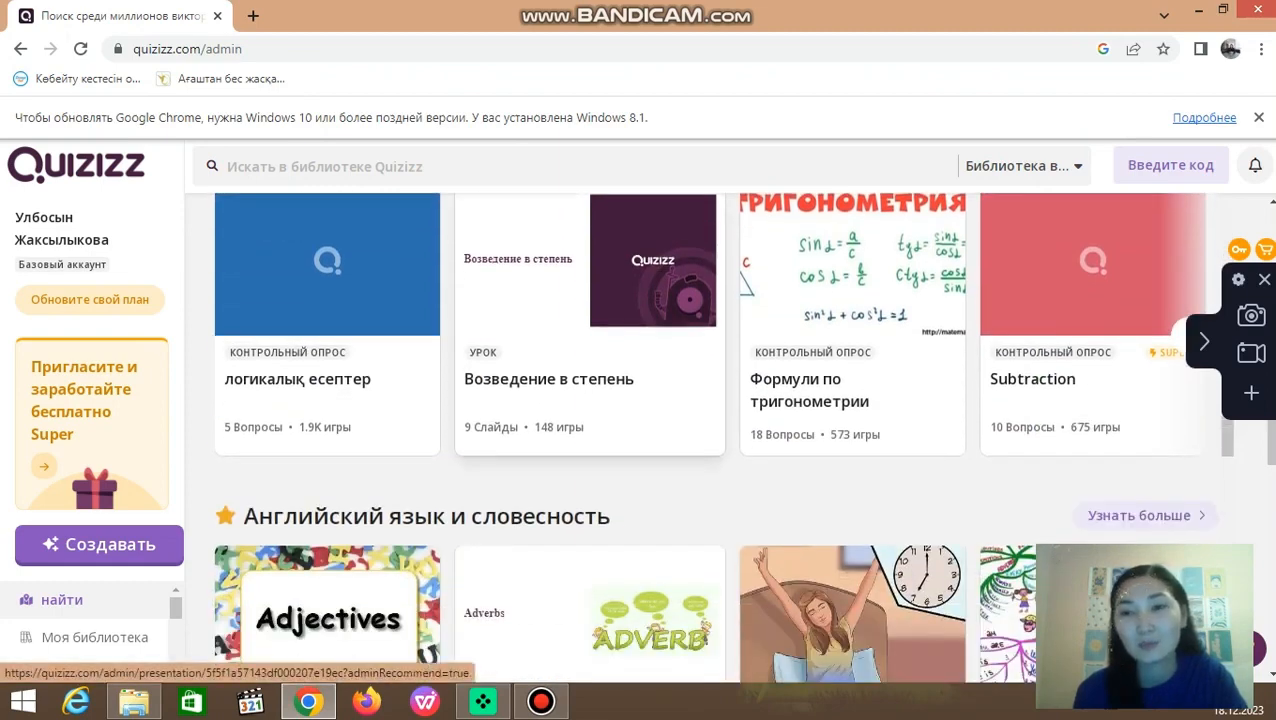
{"action": "scroll", "coordinate": [590, 440], "scroll_direction": "down", "scroll_amount": 2}
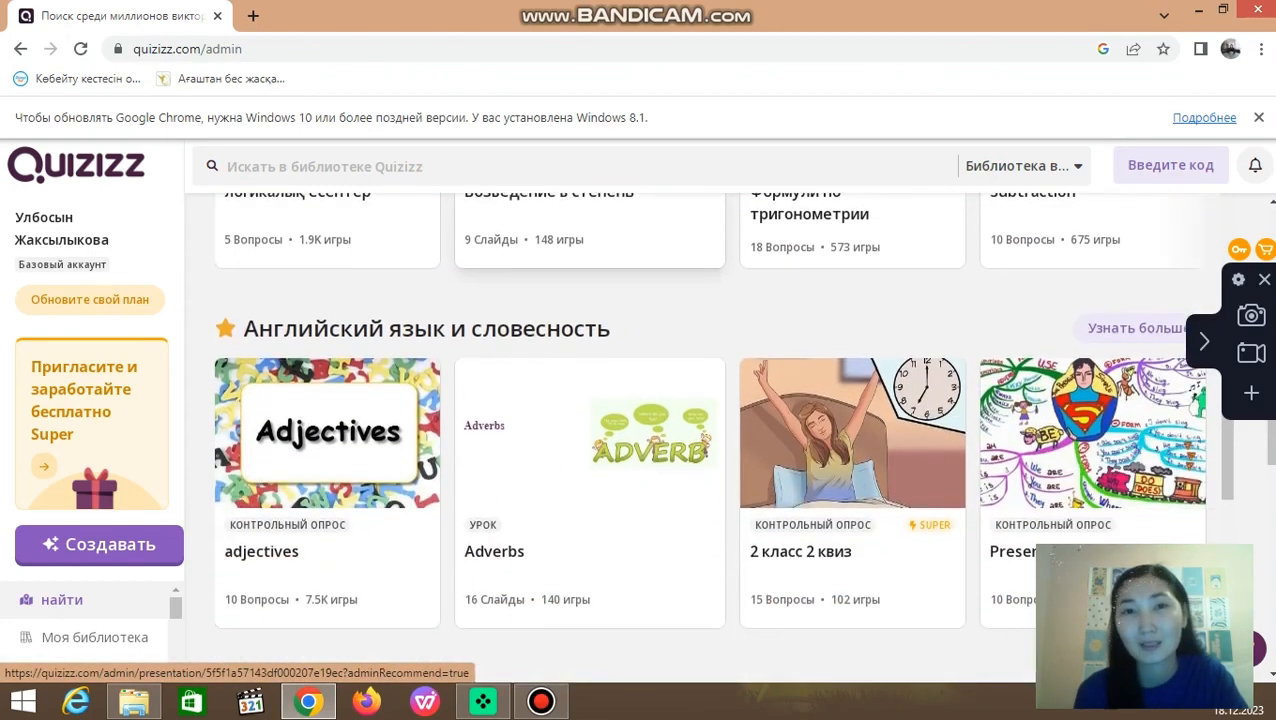
{"action": "scroll", "coordinate": [590, 440], "scroll_direction": "down", "scroll_amount": 2}
{"action": "scroll", "coordinate": [590, 440], "scroll_direction": "up", "scroll_amount": 9}
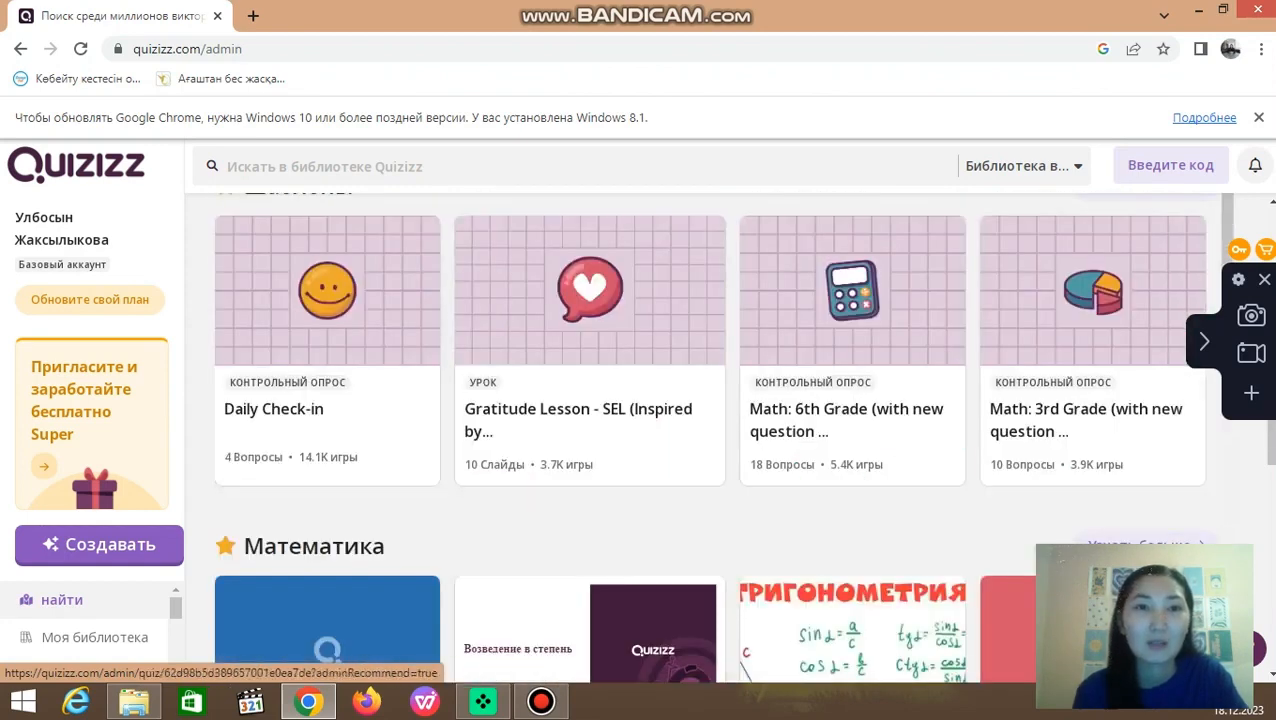
Step: Search the Quizizz library for "математикалық сауаттылық"
{"action": "left_click", "coordinate": [420, 167]}
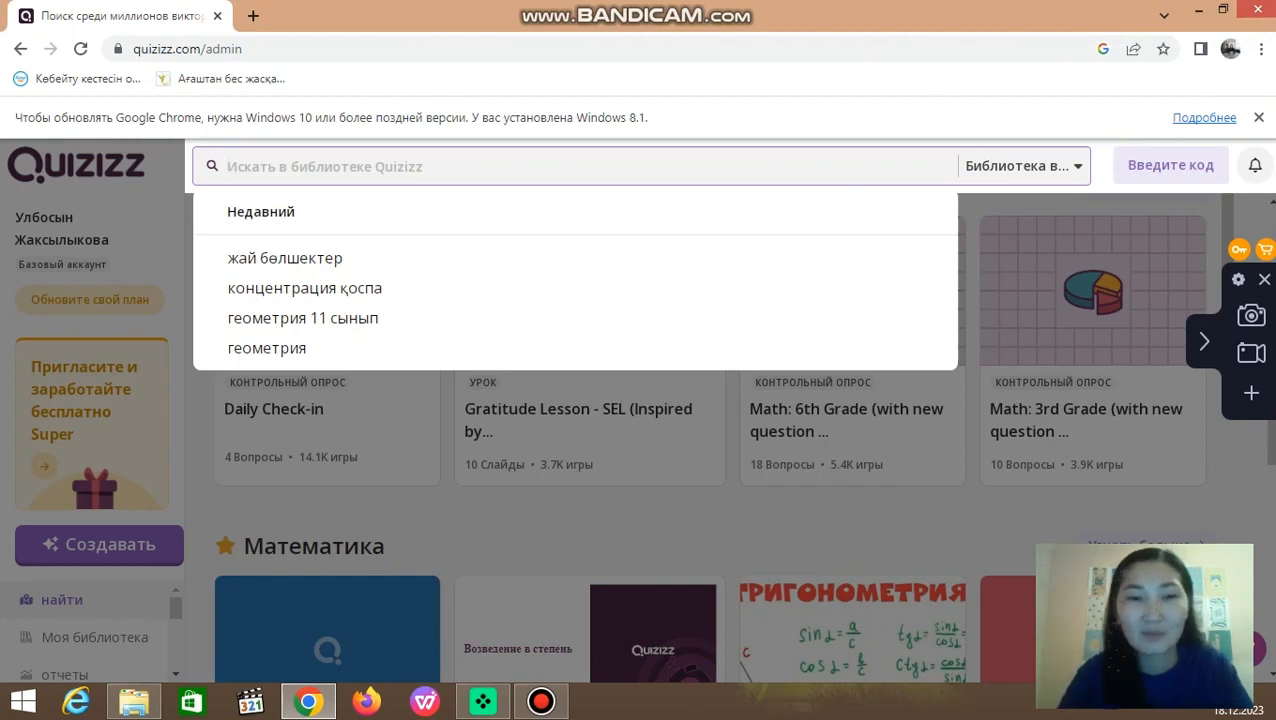
{"action": "type", "text": "матема"}
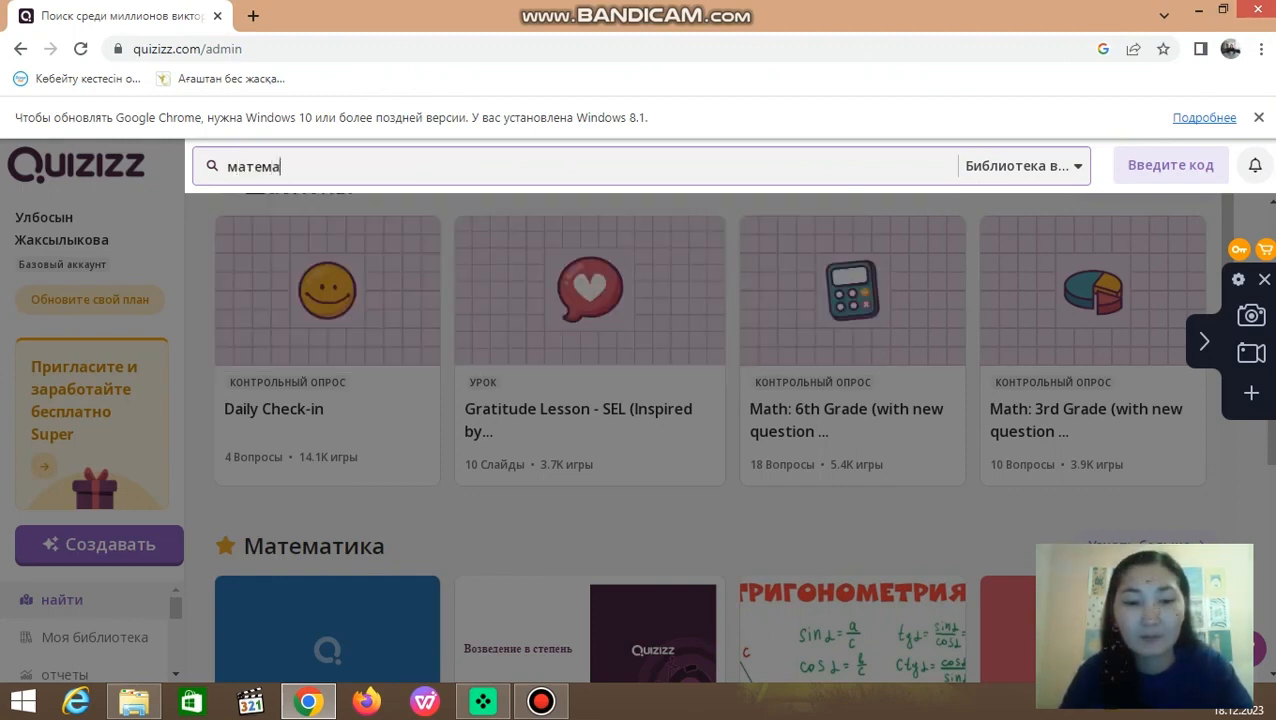
{"action": "type", "text": "т"}
{"action": "type", "text": "и"}
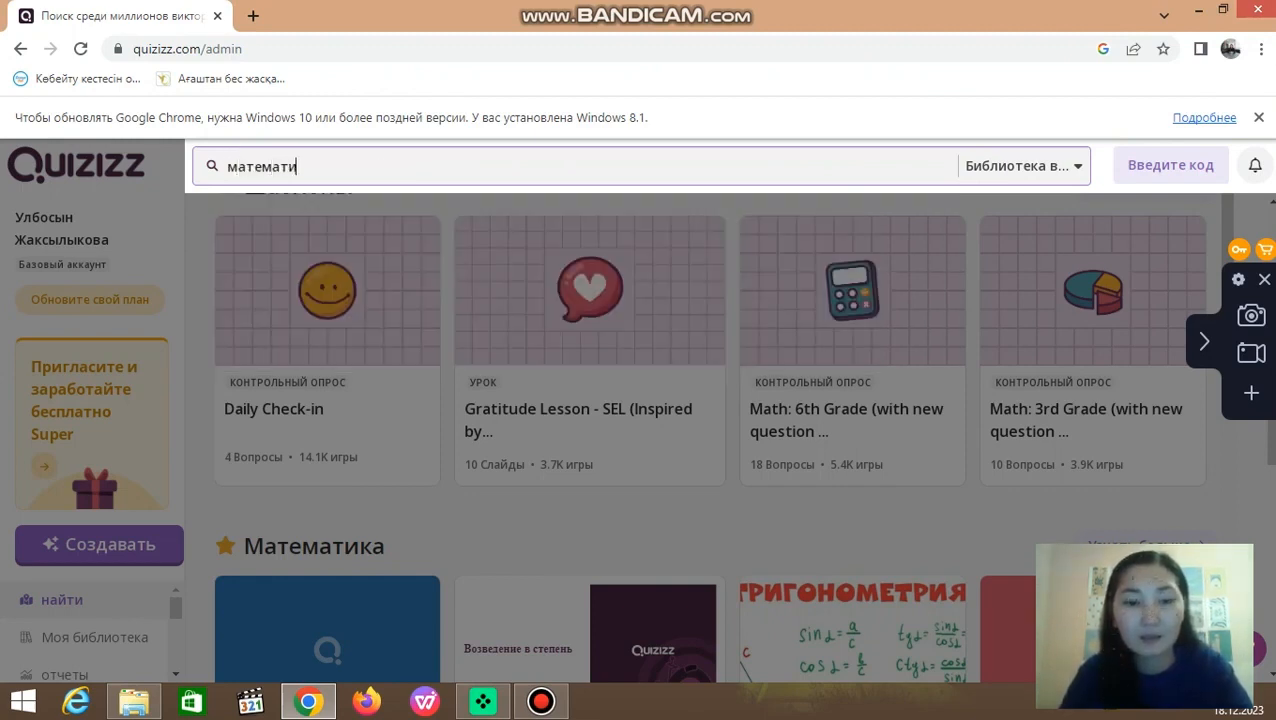
{"action": "type", "text": "калық"}
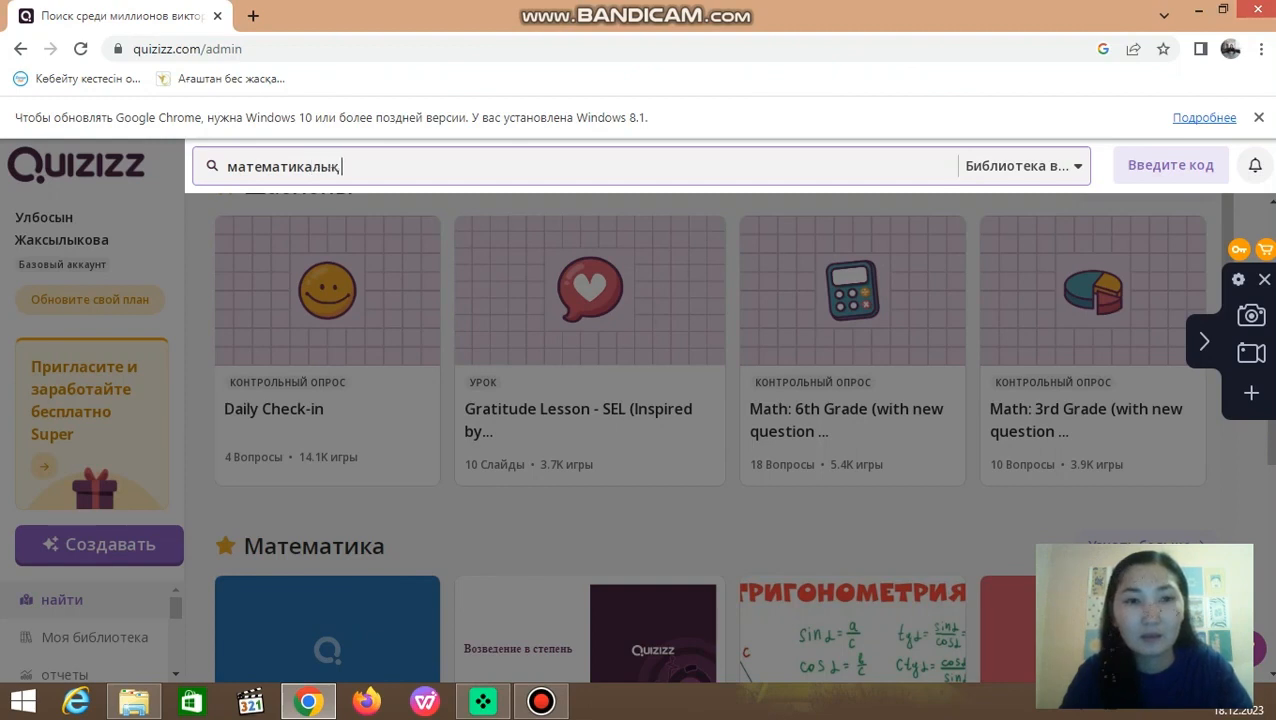
{"action": "type", "text": " сауа"}
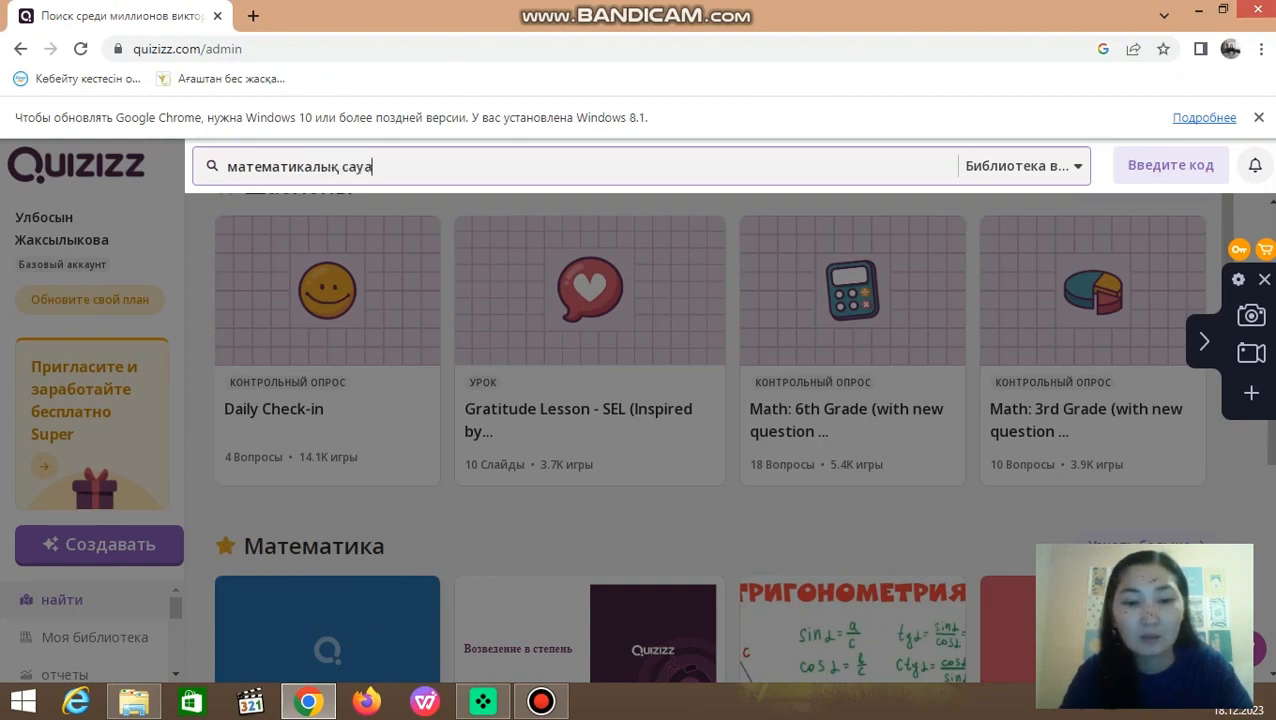
{"action": "type", "text": "ттылық"}
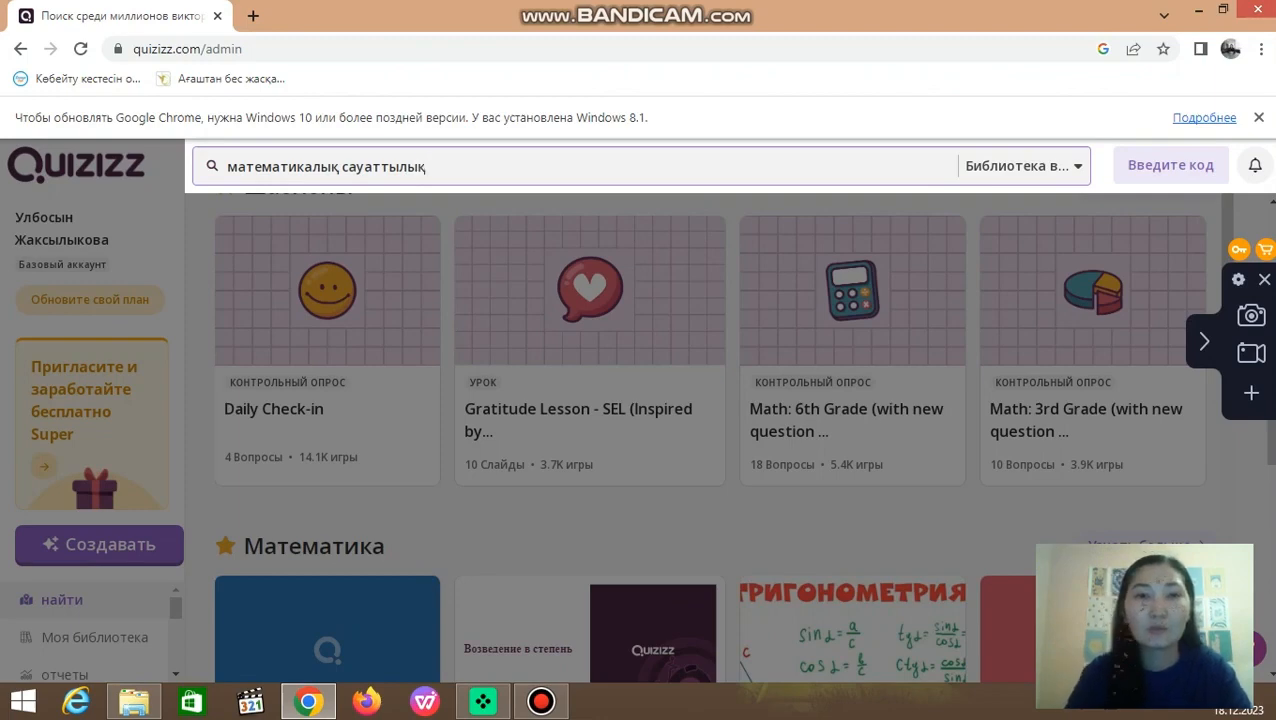
{"action": "key", "text": "Return"}
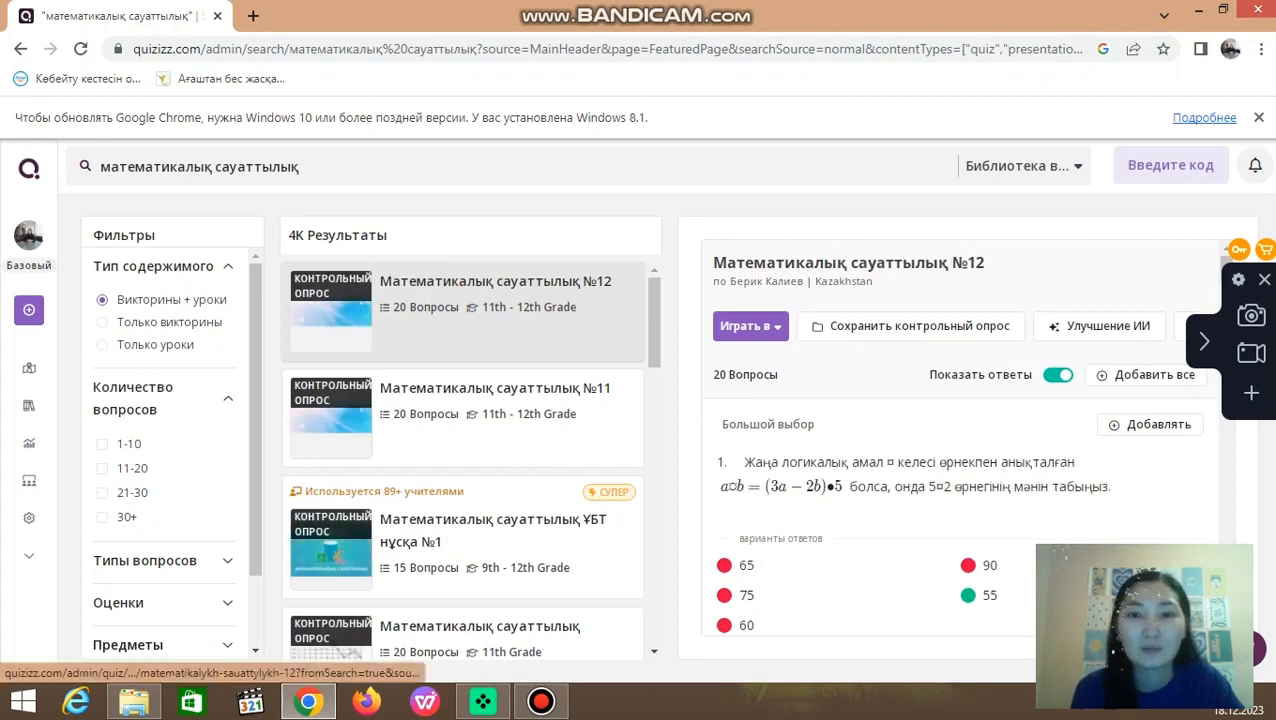
Step: Preview several found quizzes, then open the Professional Development quiz "Математикалық сауаттылық" and make an editable copy of it
{"action": "left_click", "coordinate": [480, 417]}
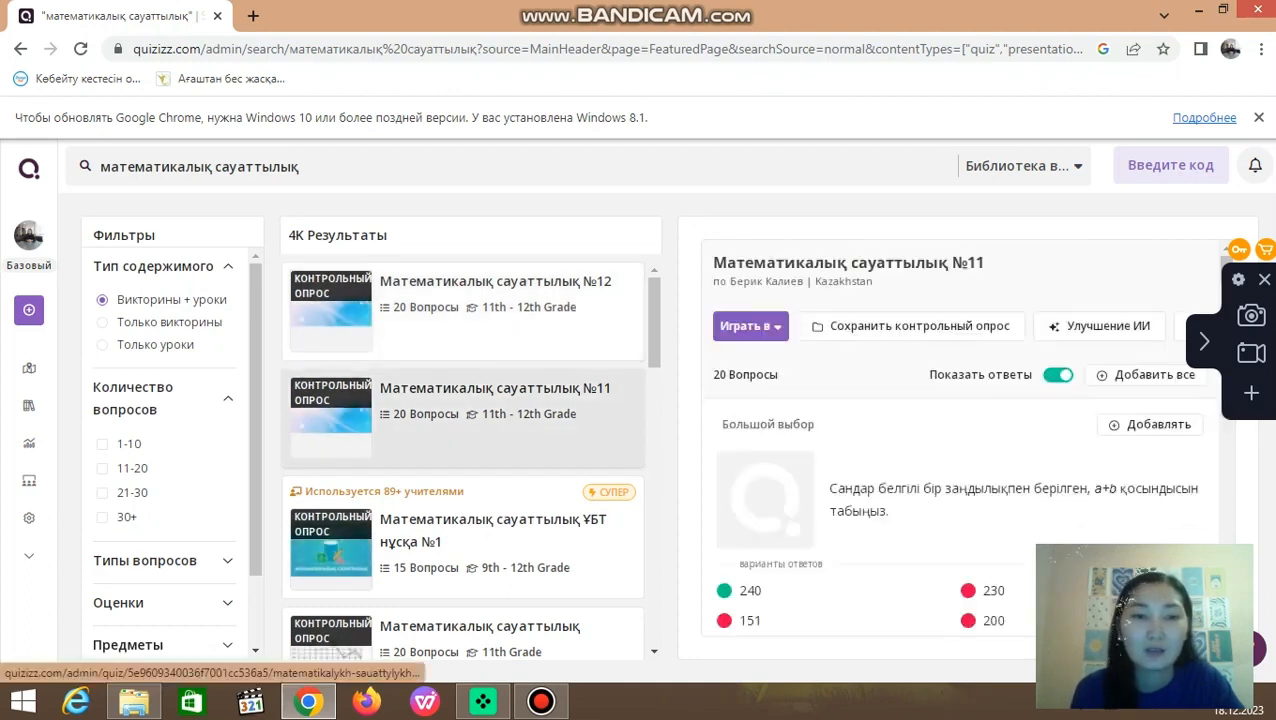
{"action": "scroll", "coordinate": [480, 440], "scroll_direction": "down", "scroll_amount": 2}
{"action": "left_click", "coordinate": [480, 445]}
{"action": "scroll", "coordinate": [480, 436], "scroll_direction": "down", "scroll_amount": 3}
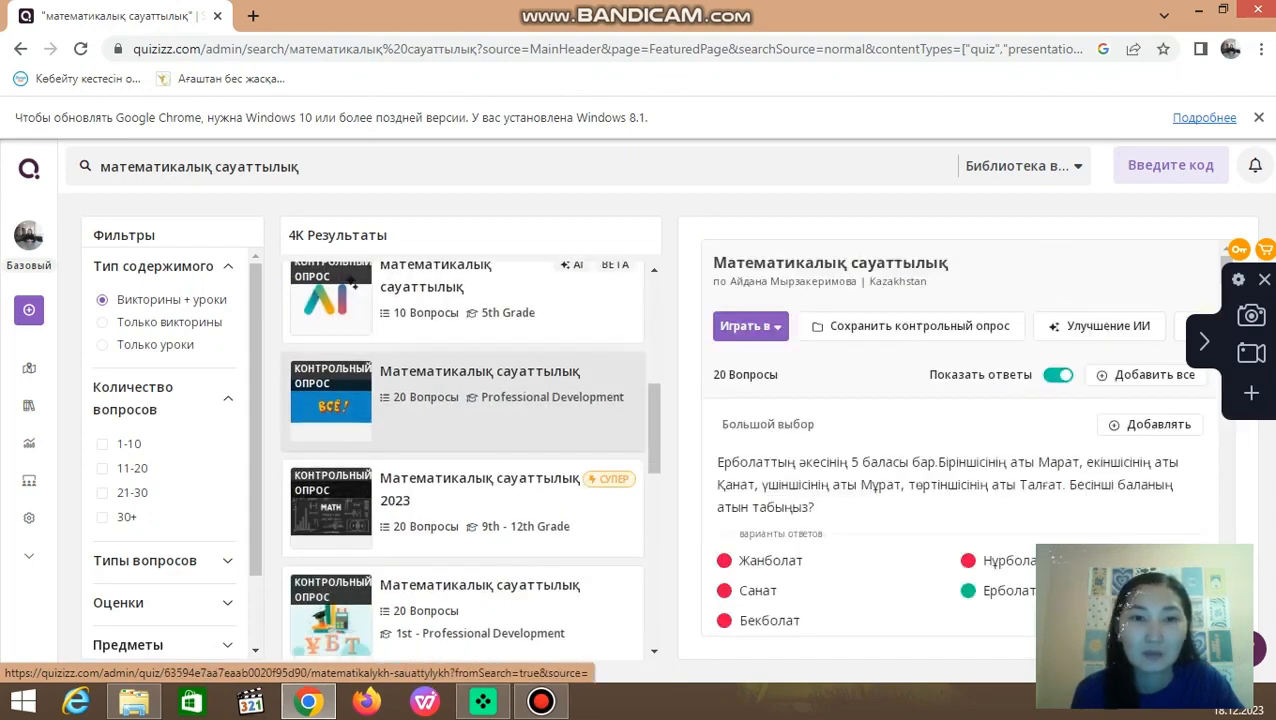
{"action": "left_click", "coordinate": [352, 285]}
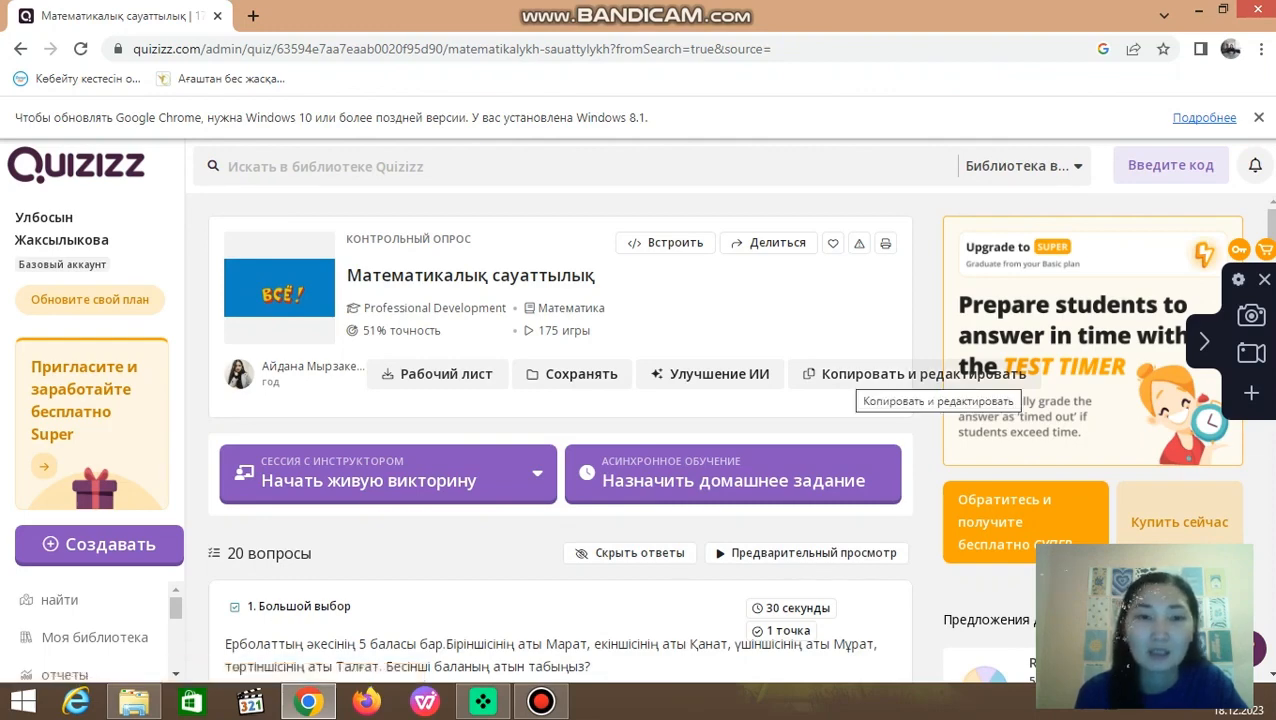
{"action": "left_click", "coordinate": [920, 374]}
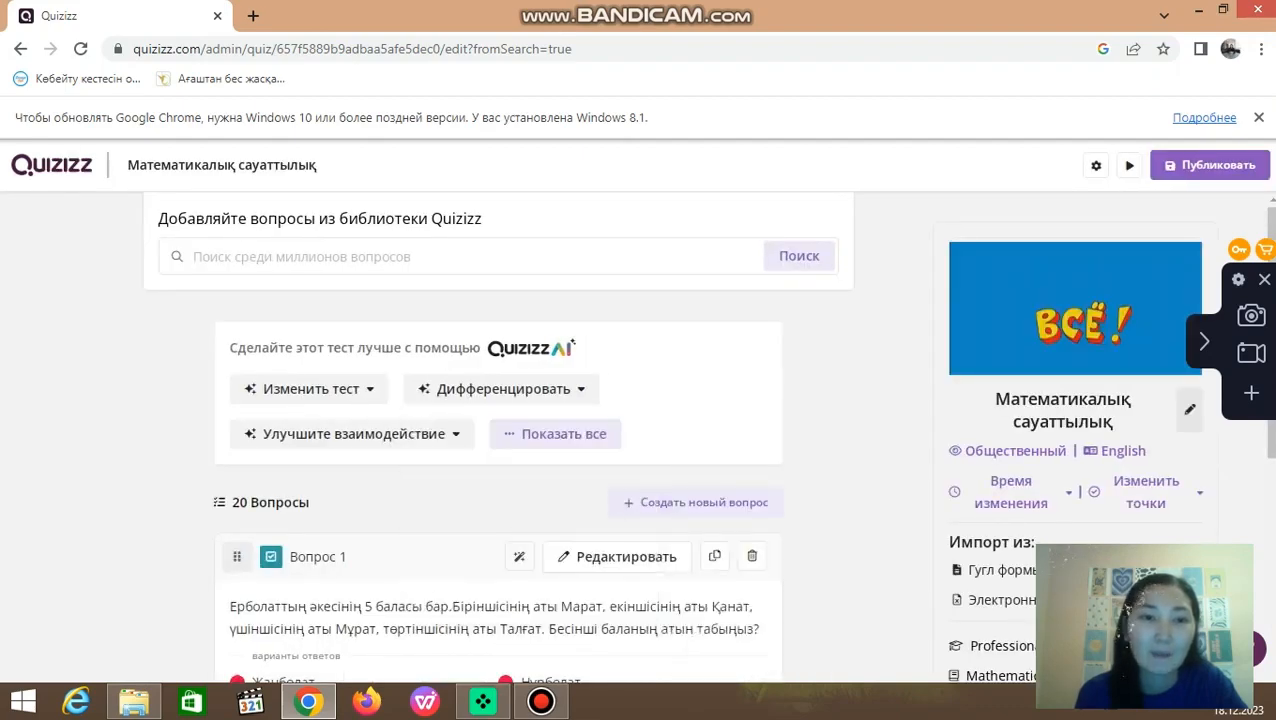
Step: Delete question 3 about the train wagons and the question about throwing a ball from the copied quiz
{"action": "scroll", "coordinate": [498, 450], "scroll_direction": "down", "scroll_amount": 2}
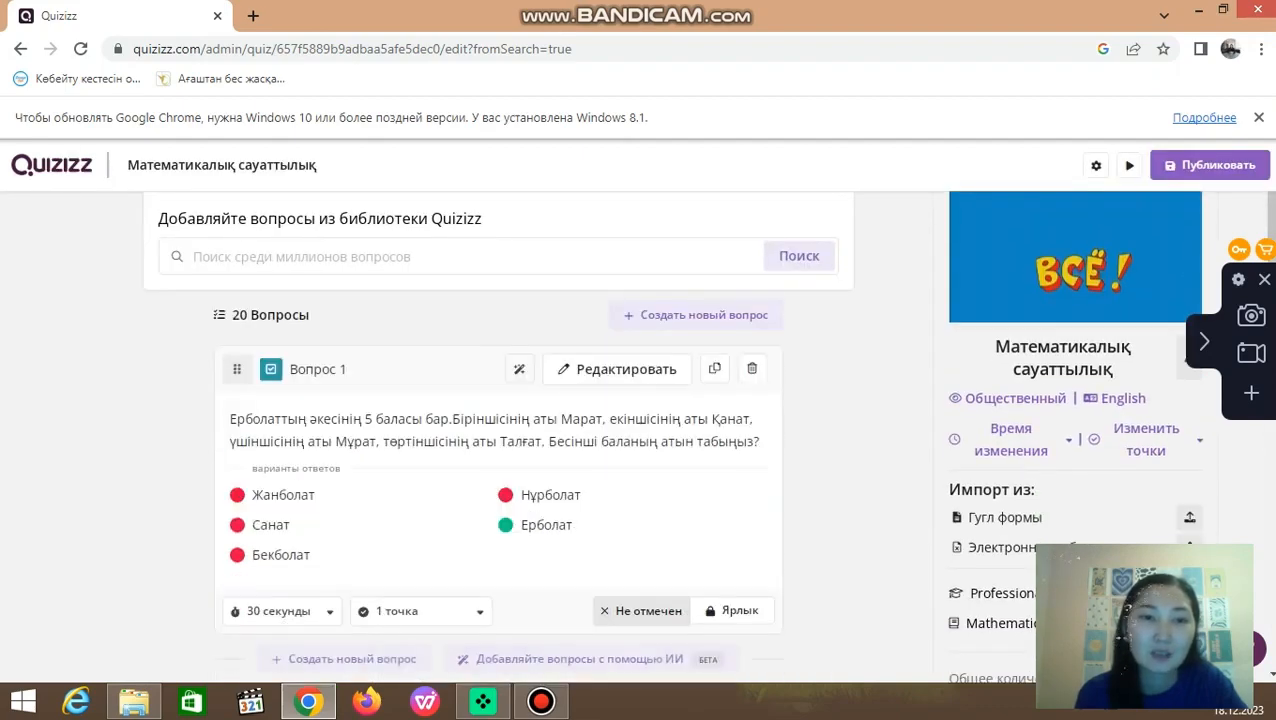
{"action": "scroll", "coordinate": [498, 450], "scroll_direction": "down", "scroll_amount": 3}
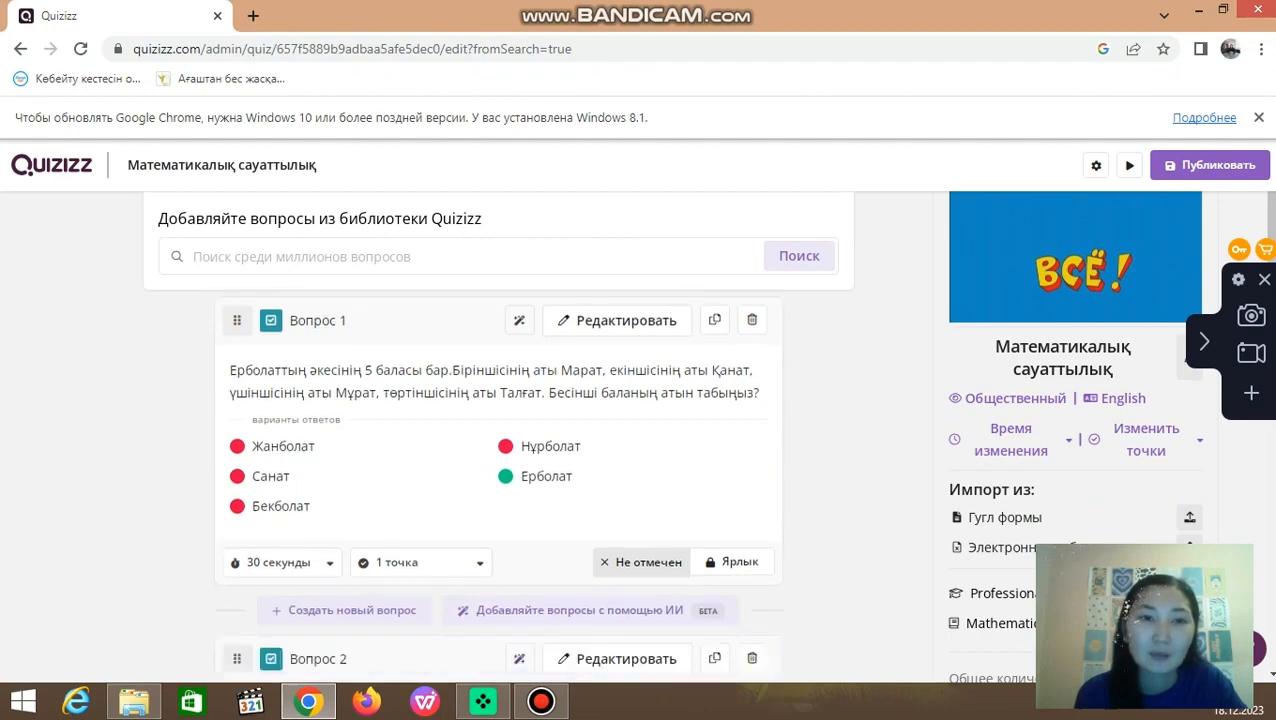
{"action": "scroll", "coordinate": [498, 470], "scroll_direction": "down", "scroll_amount": 5}
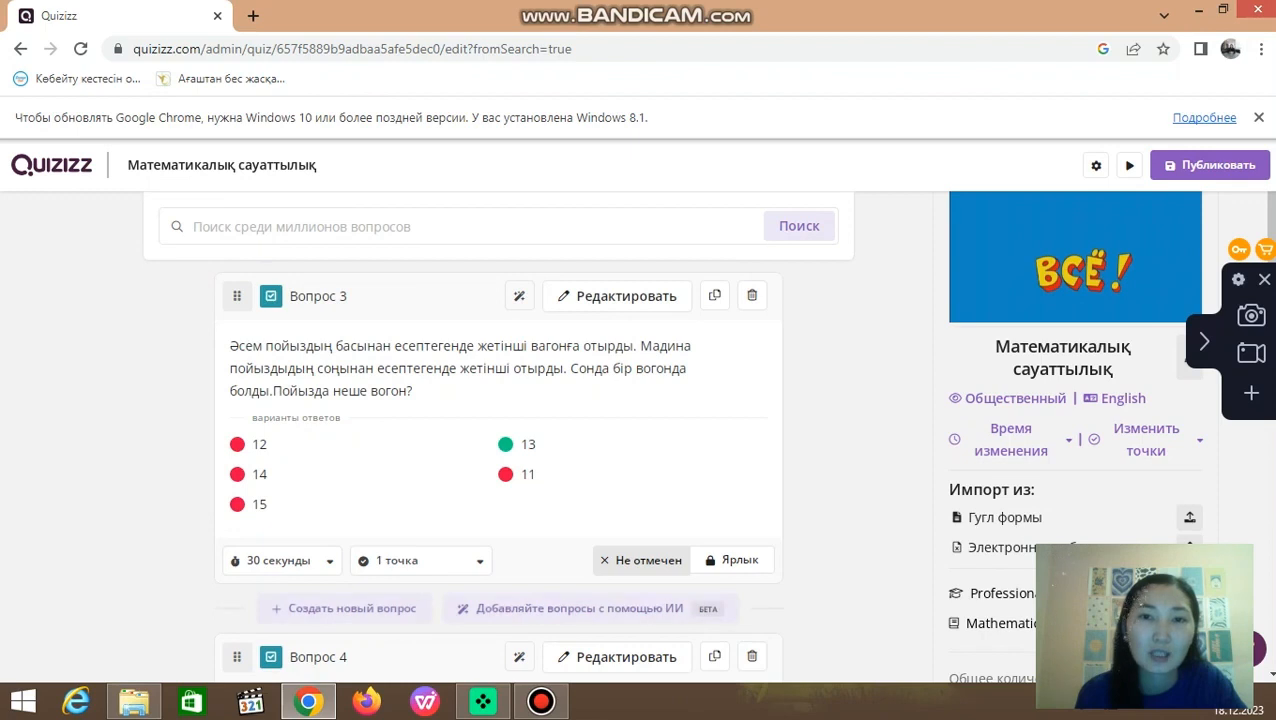
{"action": "left_click", "coordinate": [752, 295]}
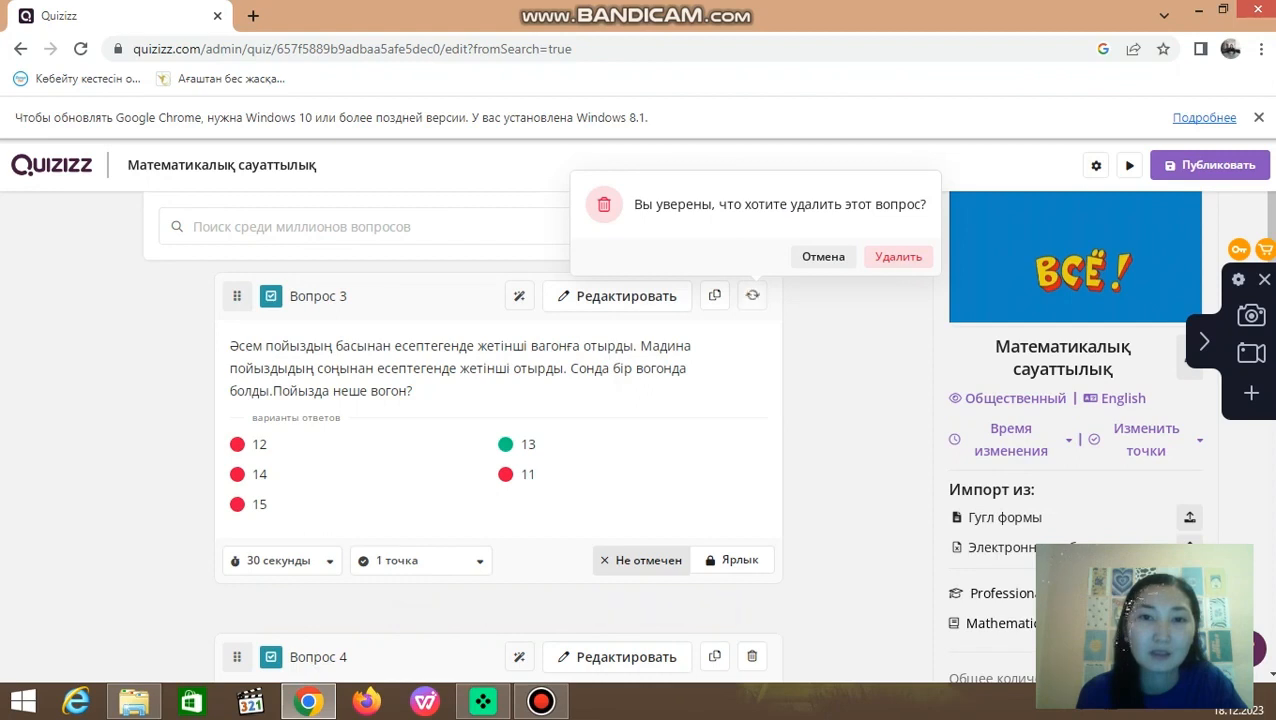
{"action": "left_click", "coordinate": [898, 256]}
{"action": "scroll", "coordinate": [497, 470], "scroll_direction": "down", "scroll_amount": 2}
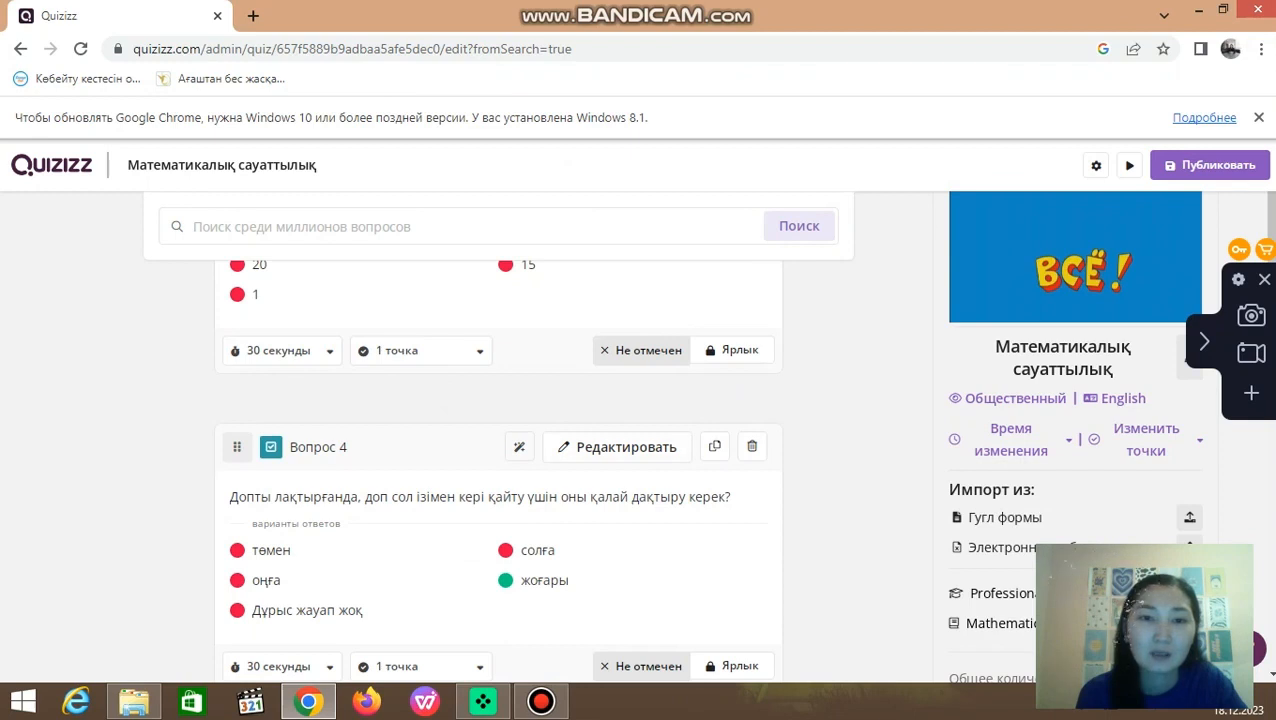
{"action": "left_click", "coordinate": [752, 446]}
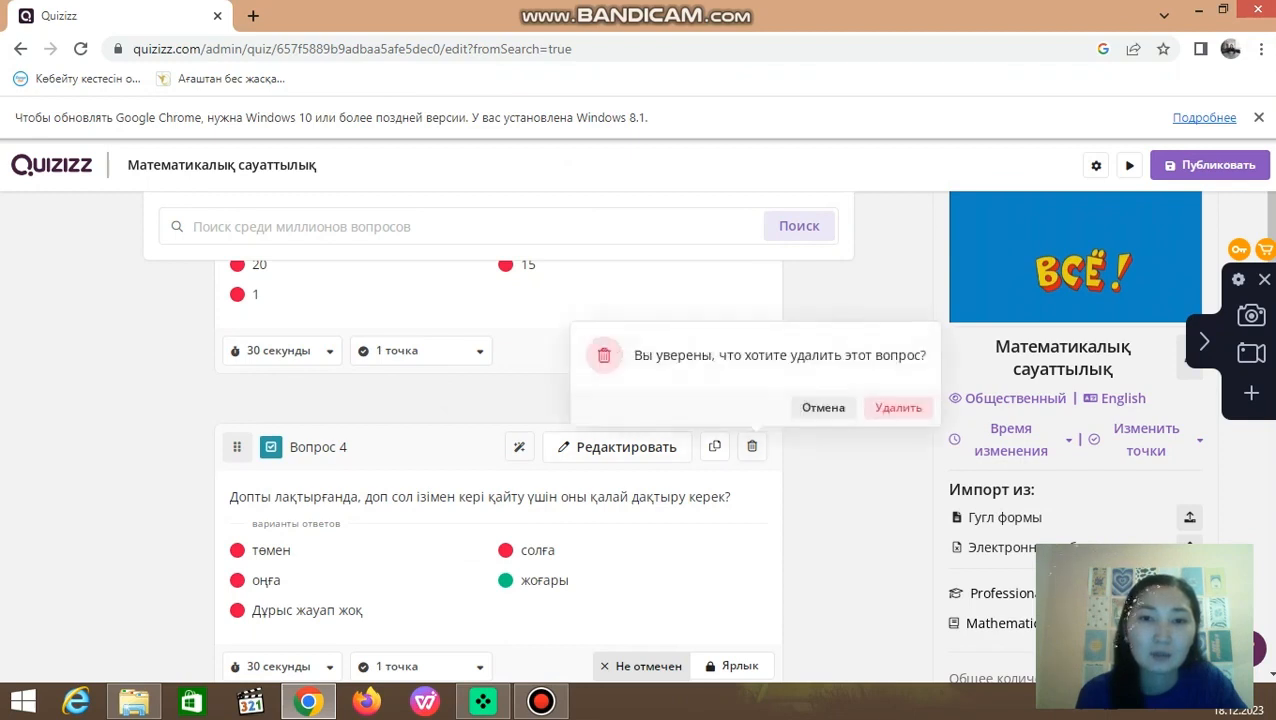
{"action": "left_click", "coordinate": [898, 407]}
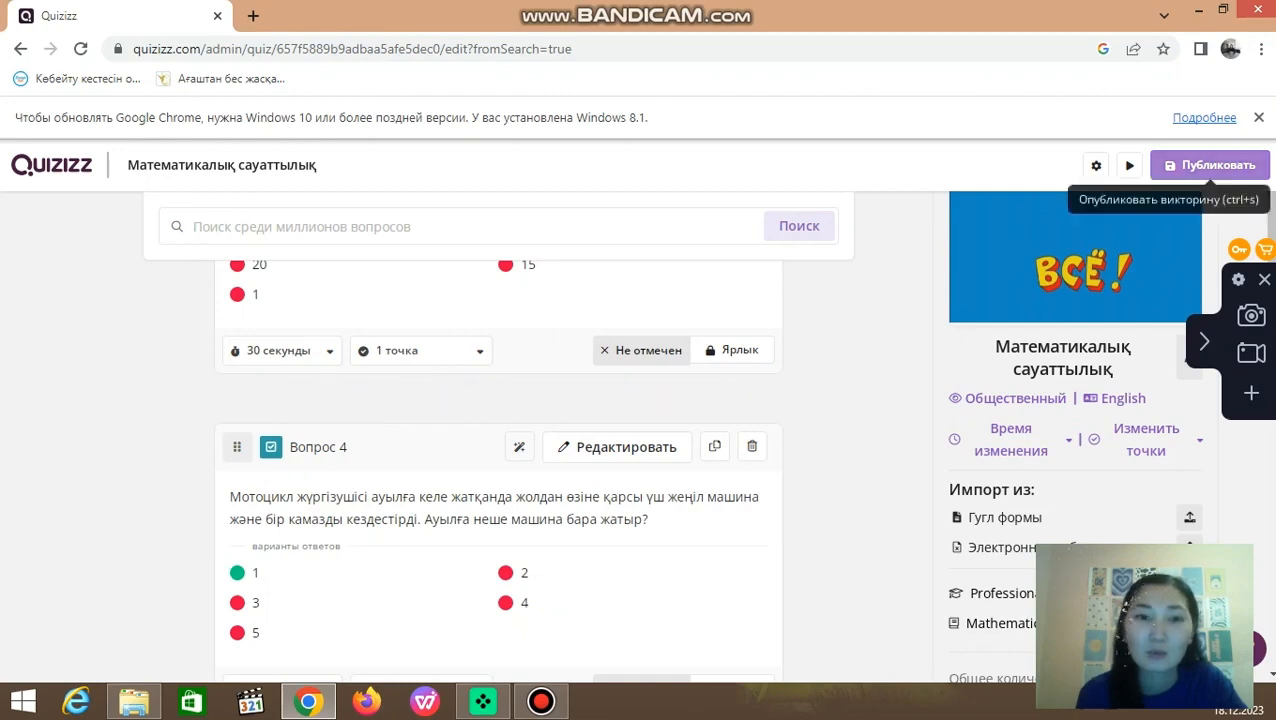
Step: Look through the remaining questions of the copied quiz down to the last one
{"action": "scroll", "coordinate": [498, 450], "scroll_direction": "down", "scroll_amount": 15}
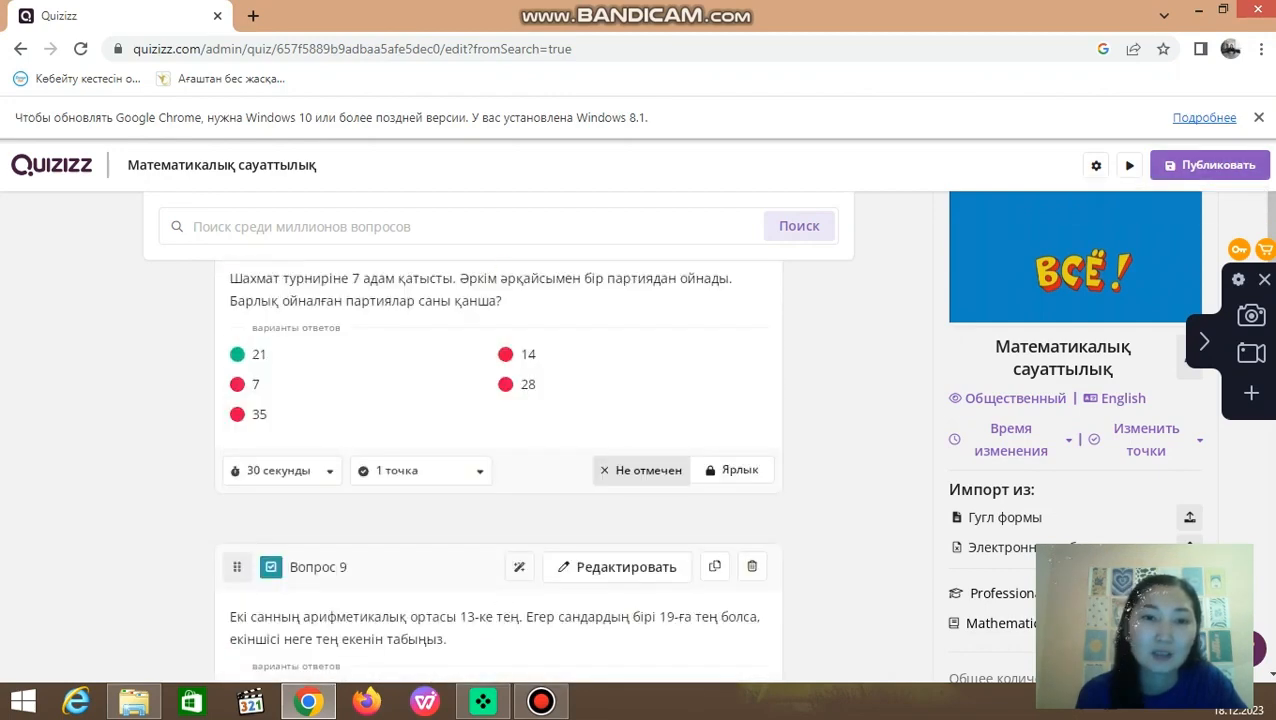
{"action": "scroll", "coordinate": [498, 450], "scroll_direction": "down", "scroll_amount": 18}
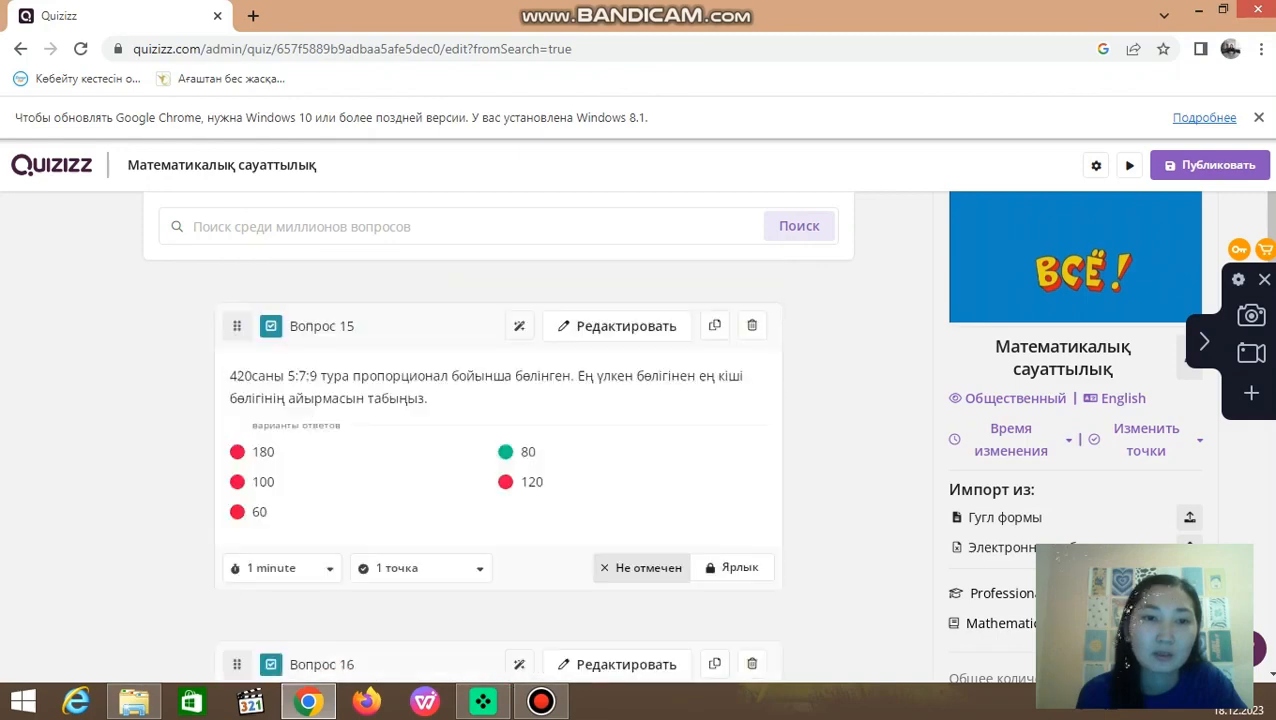
{"action": "scroll", "coordinate": [498, 450], "scroll_direction": "down", "scroll_amount": 8}
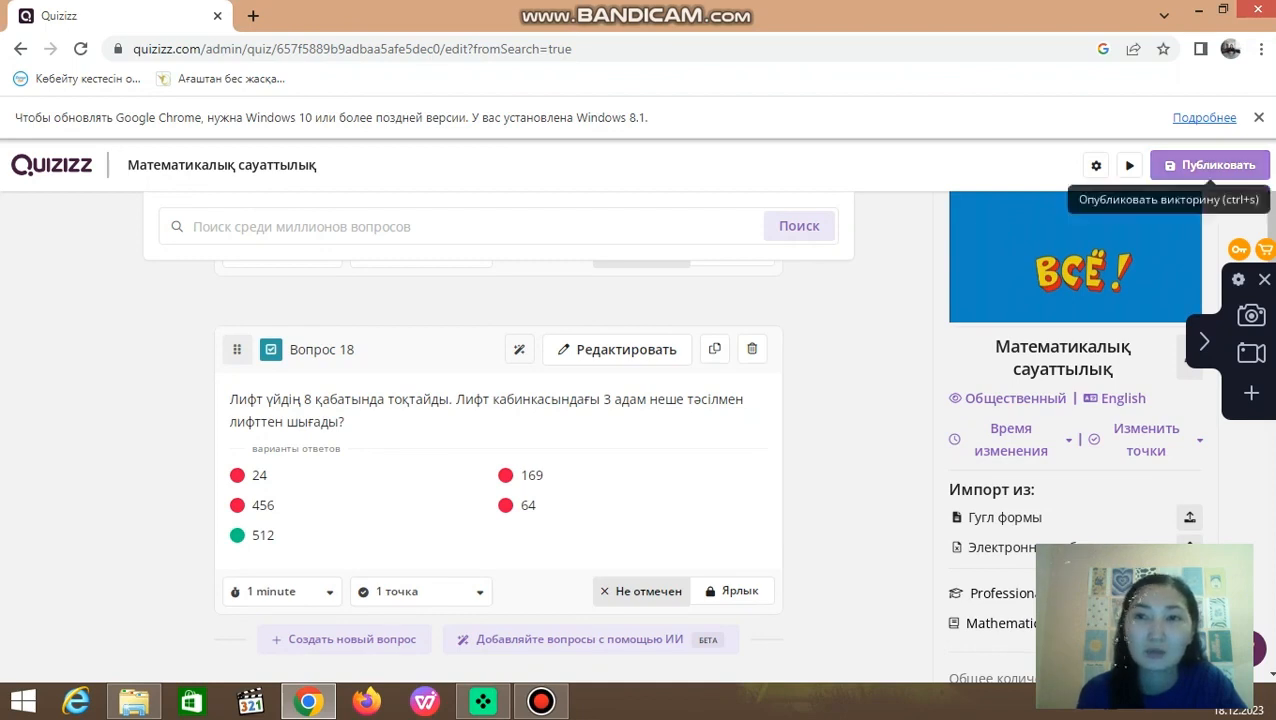
Step: Publish the edited copy of the quiz and dismiss the sharing dialog without inviting anyone
{"action": "left_click", "coordinate": [1210, 165]}
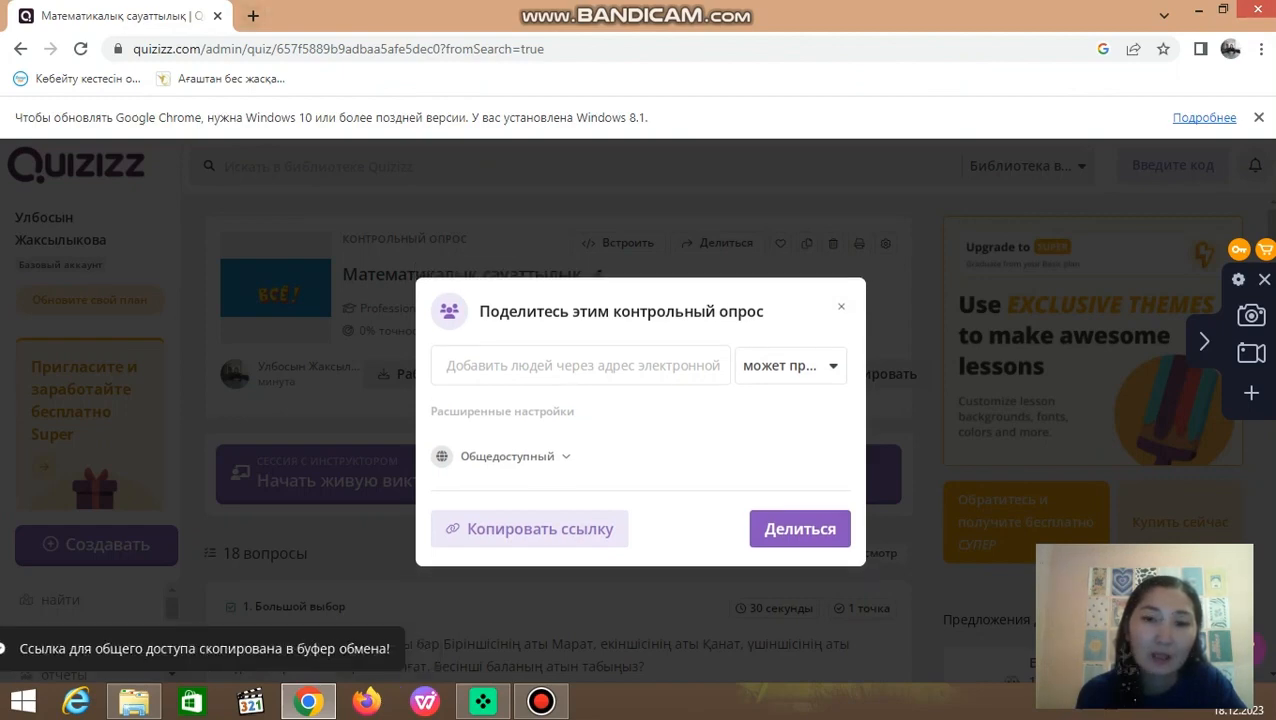
{"action": "key", "text": "Escape"}
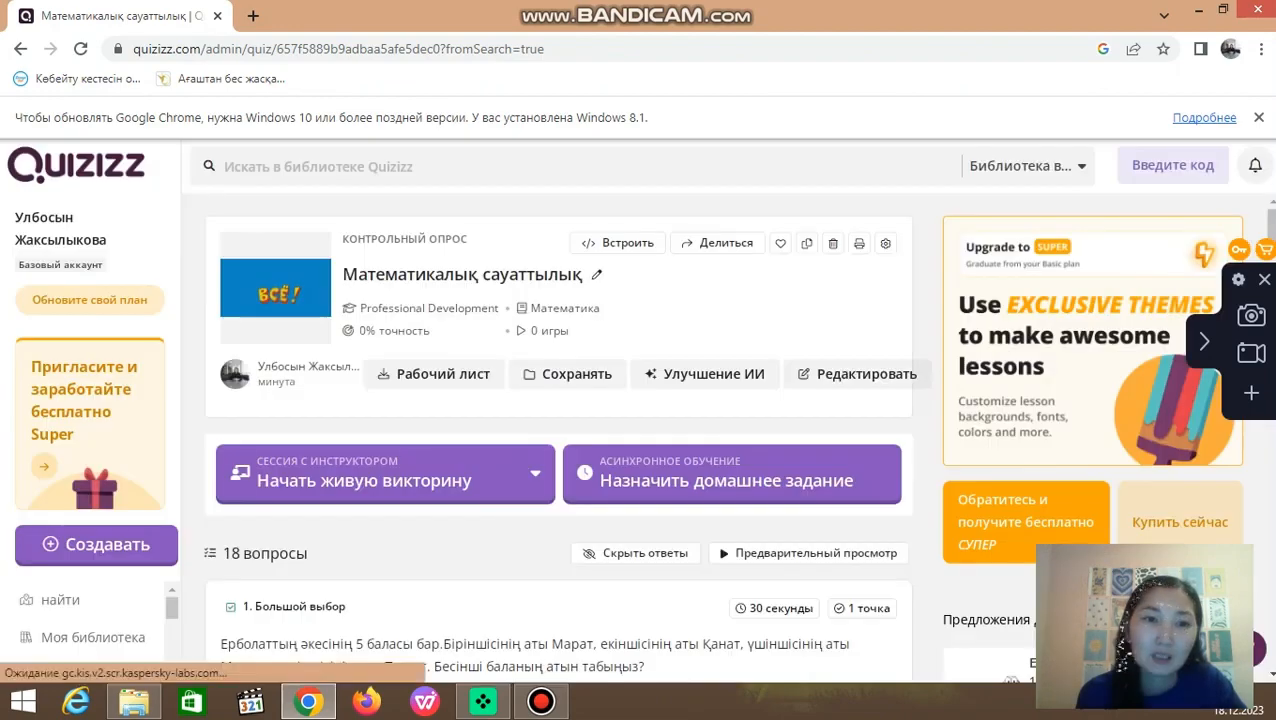
{"action": "scroll", "coordinate": [385, 480], "scroll_direction": "down", "scroll_amount": 3}
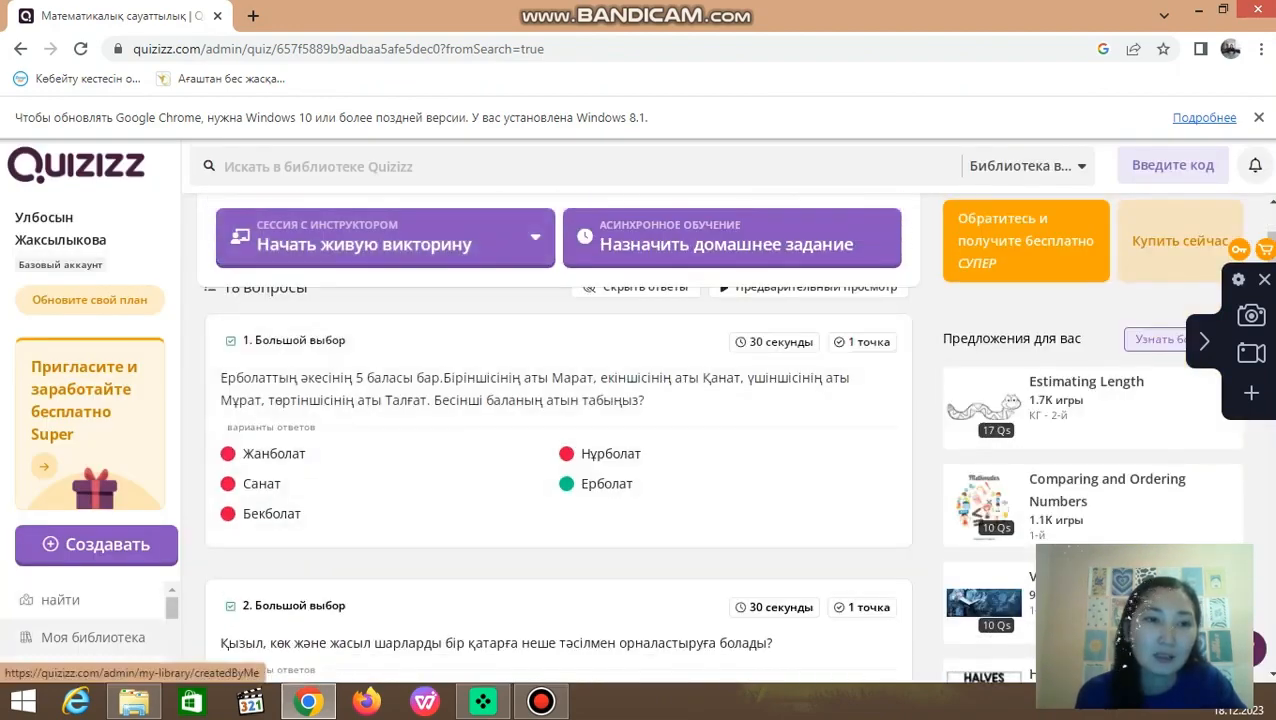
Step: Start creating a new quiz (Контрольный опрос) from scratch
{"action": "scroll", "coordinate": [90, 620], "scroll_direction": "down", "scroll_amount": 2}
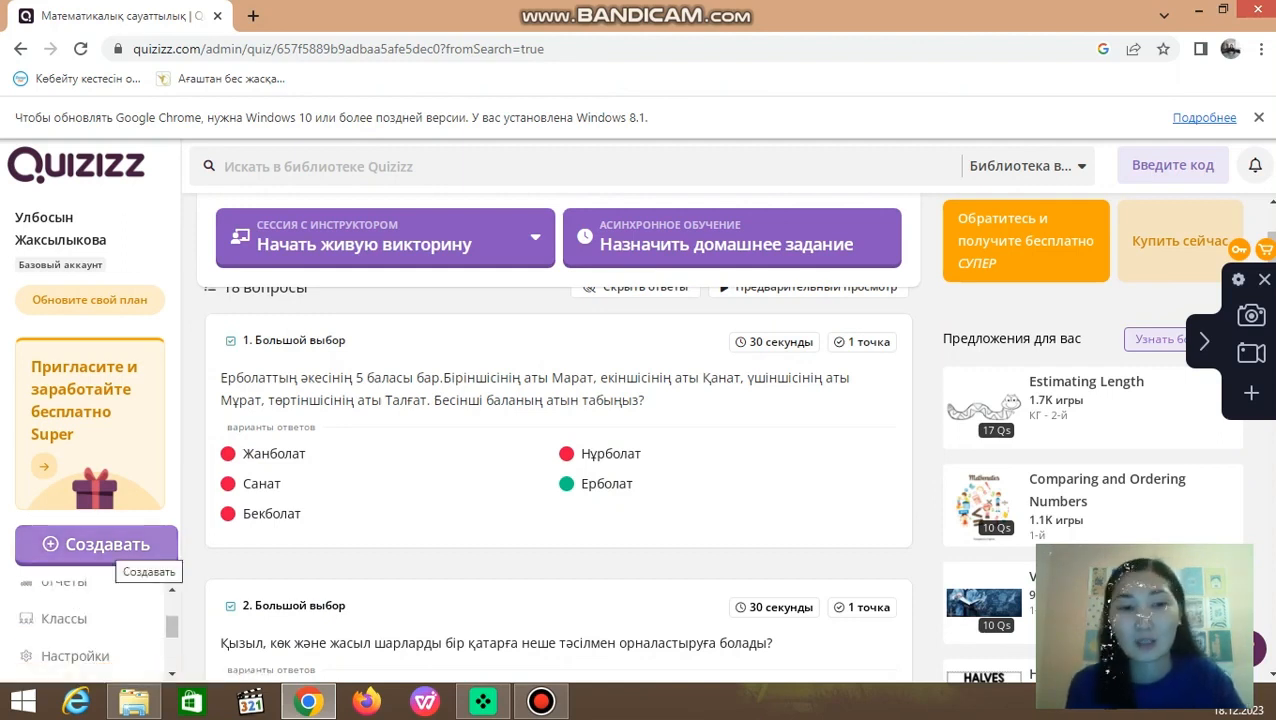
{"action": "left_click", "coordinate": [110, 548]}
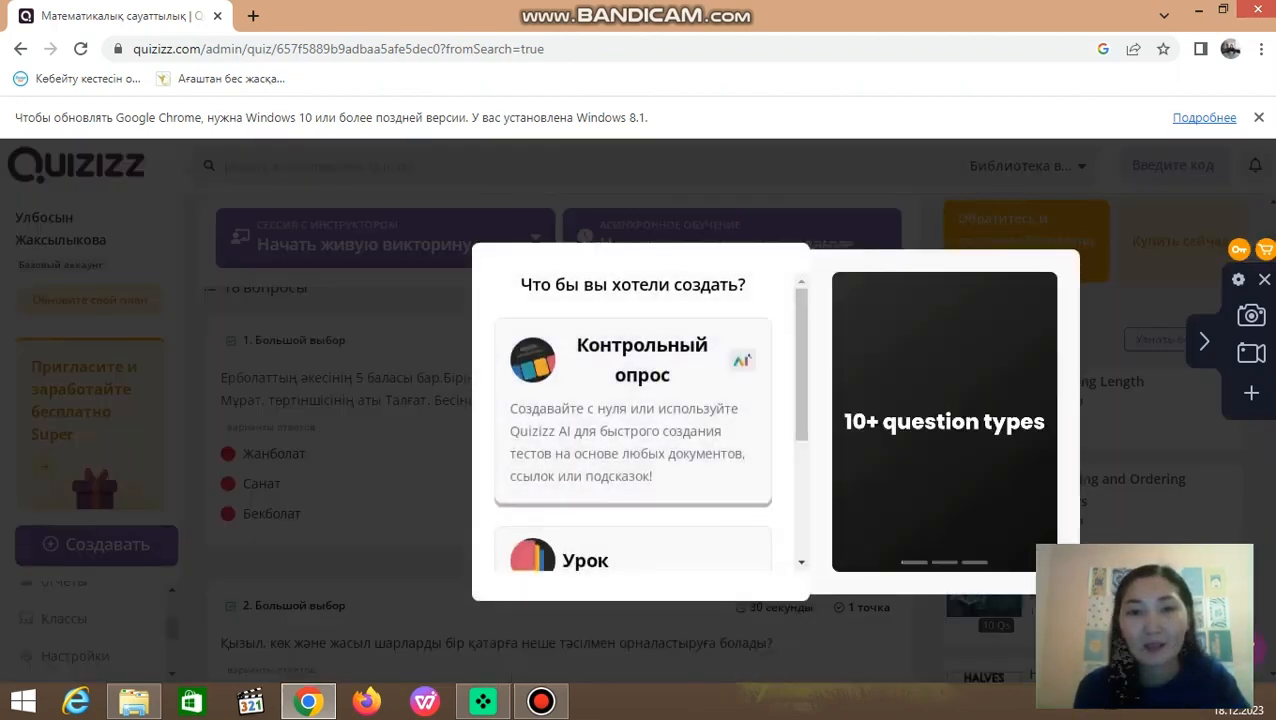
{"action": "left_click", "coordinate": [633, 411]}
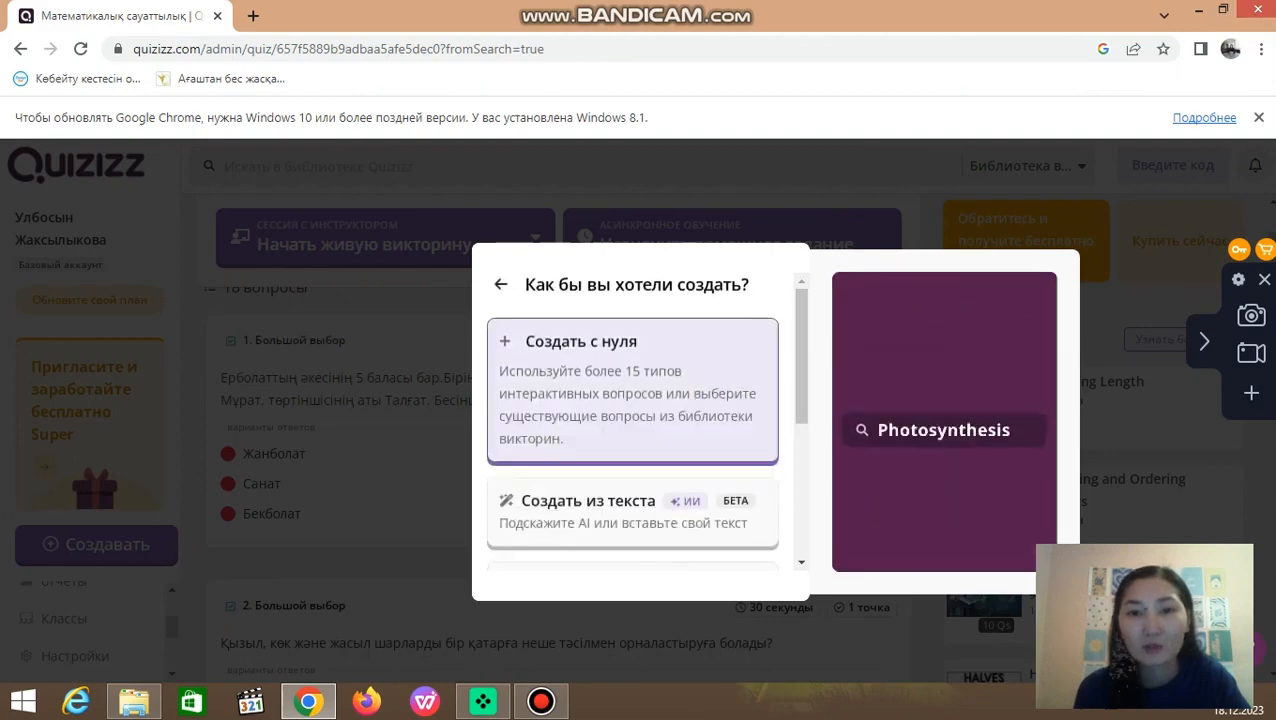
{"action": "left_click", "coordinate": [633, 411]}
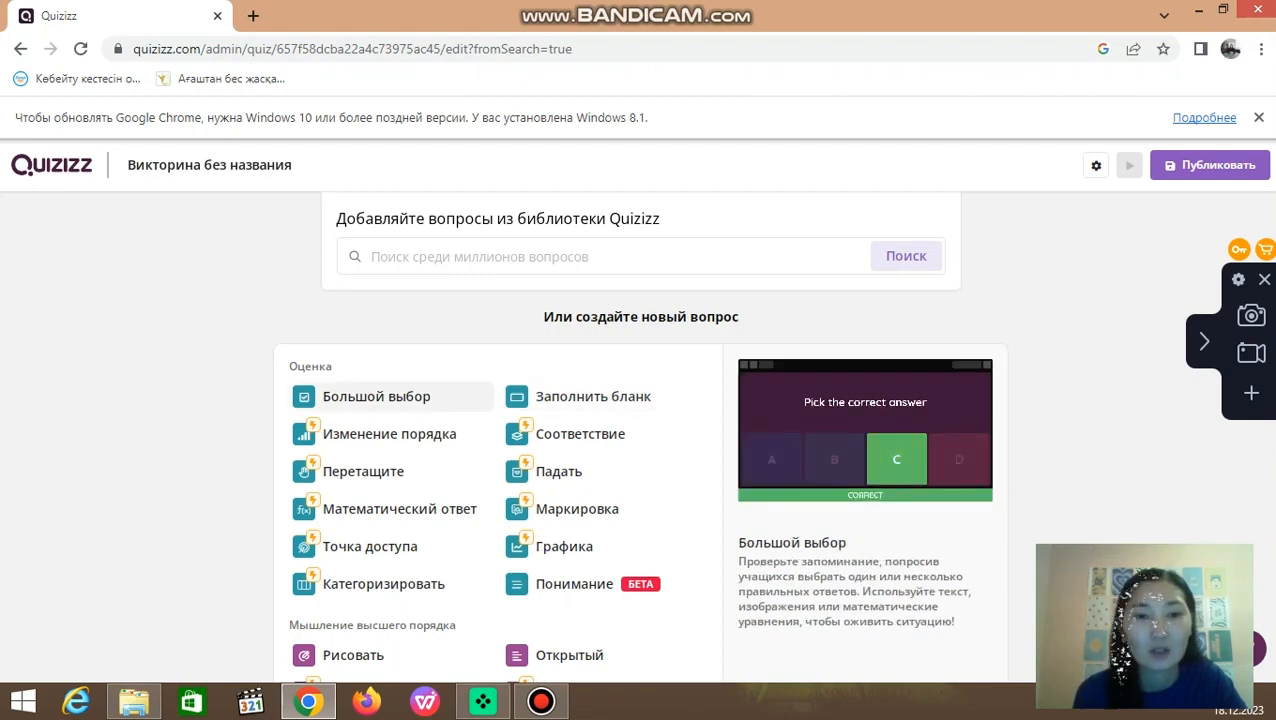
Step: Add a multiple-choice question (Большой выбор) to the untitled quiz with the text "20 квадраты нешеге тең?"
{"action": "left_click", "coordinate": [376, 397]}
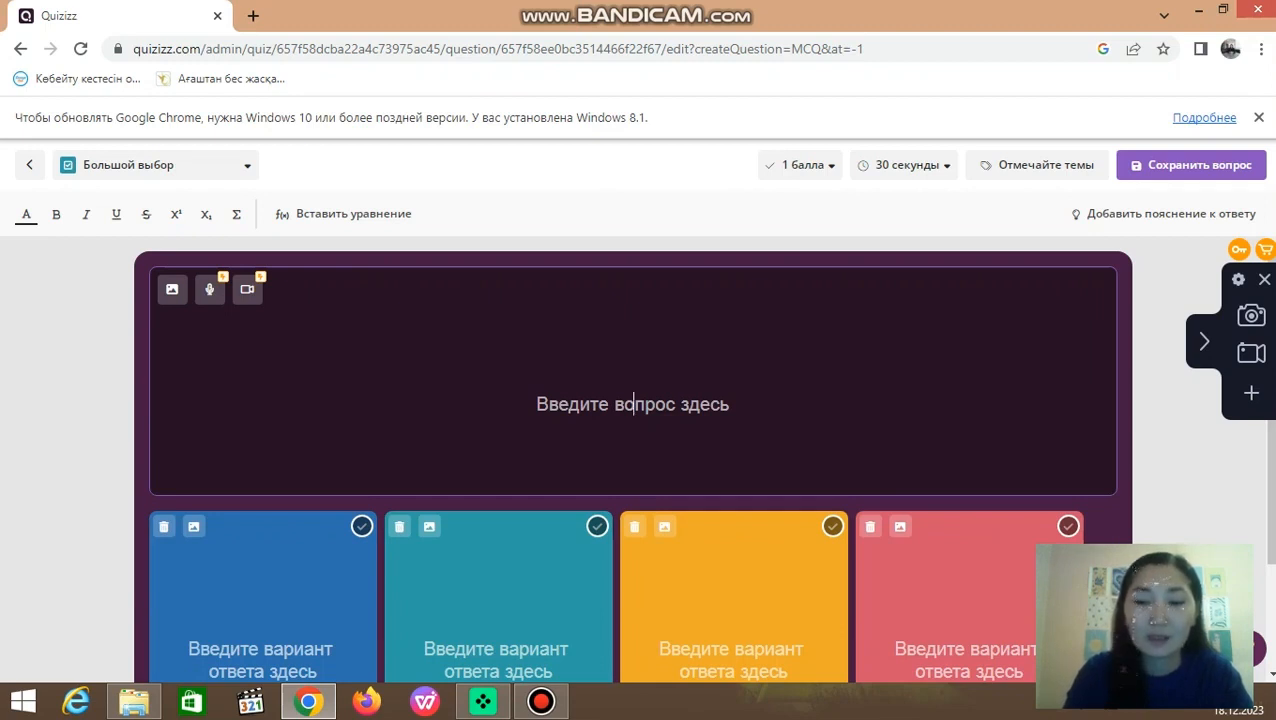
{"action": "type", "text": "20 к"}
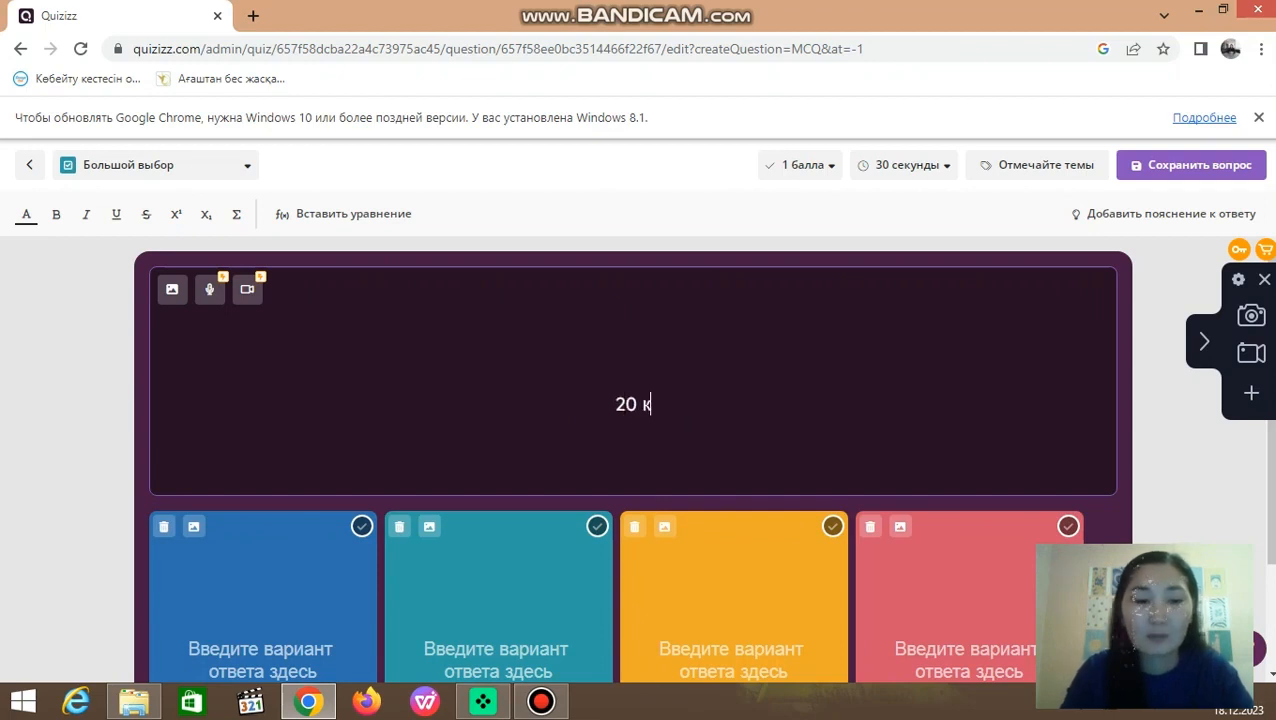
{"action": "type", "text": "ва"}
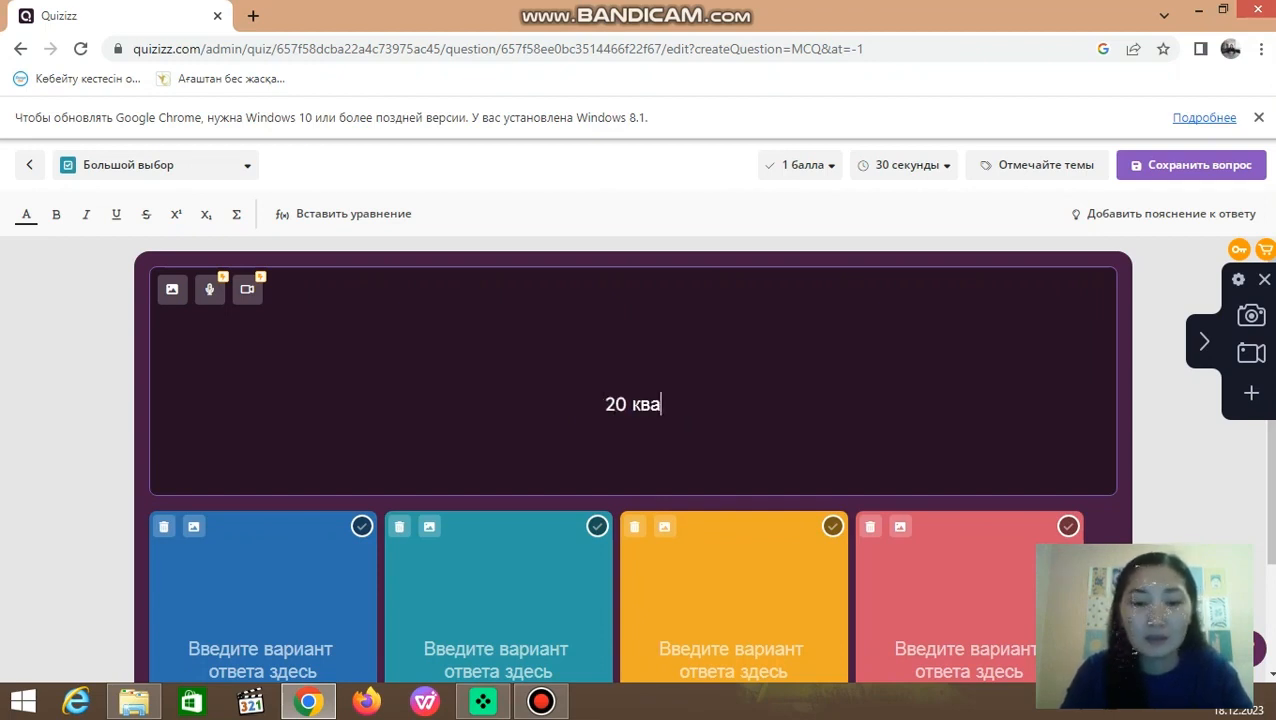
{"action": "type", "text": "дра"}
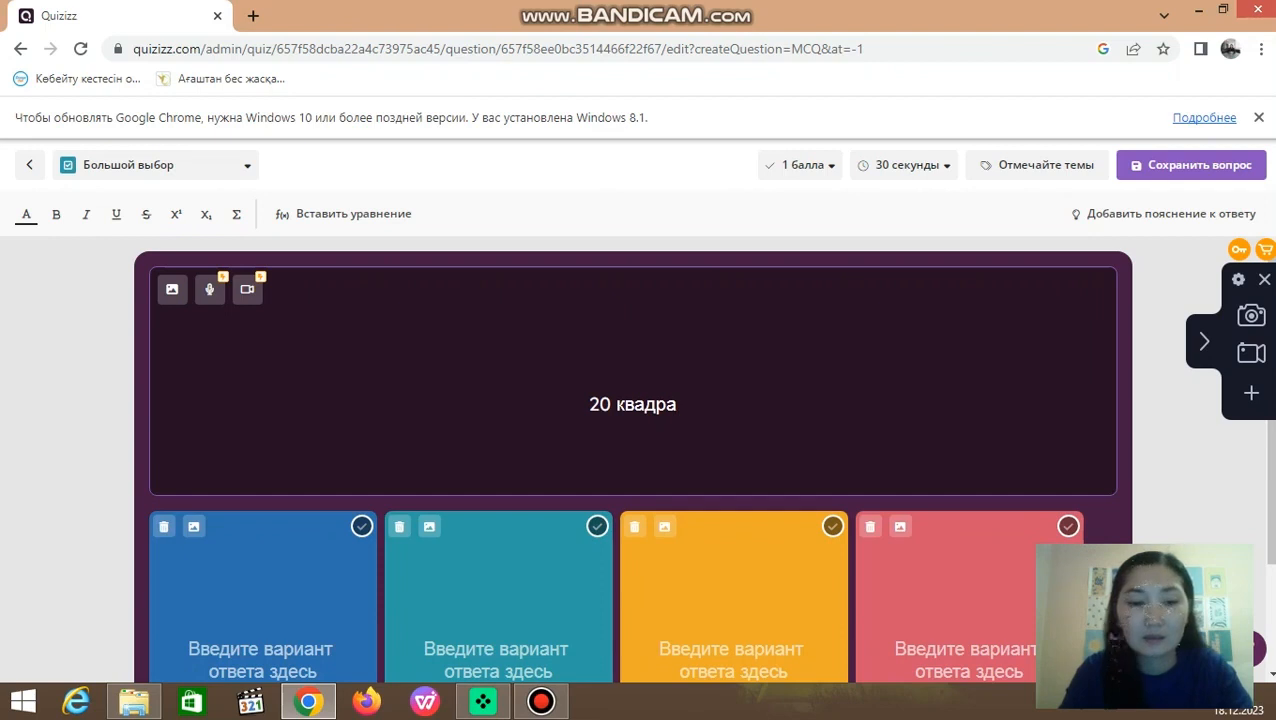
{"action": "type", "text": "ты неше"}
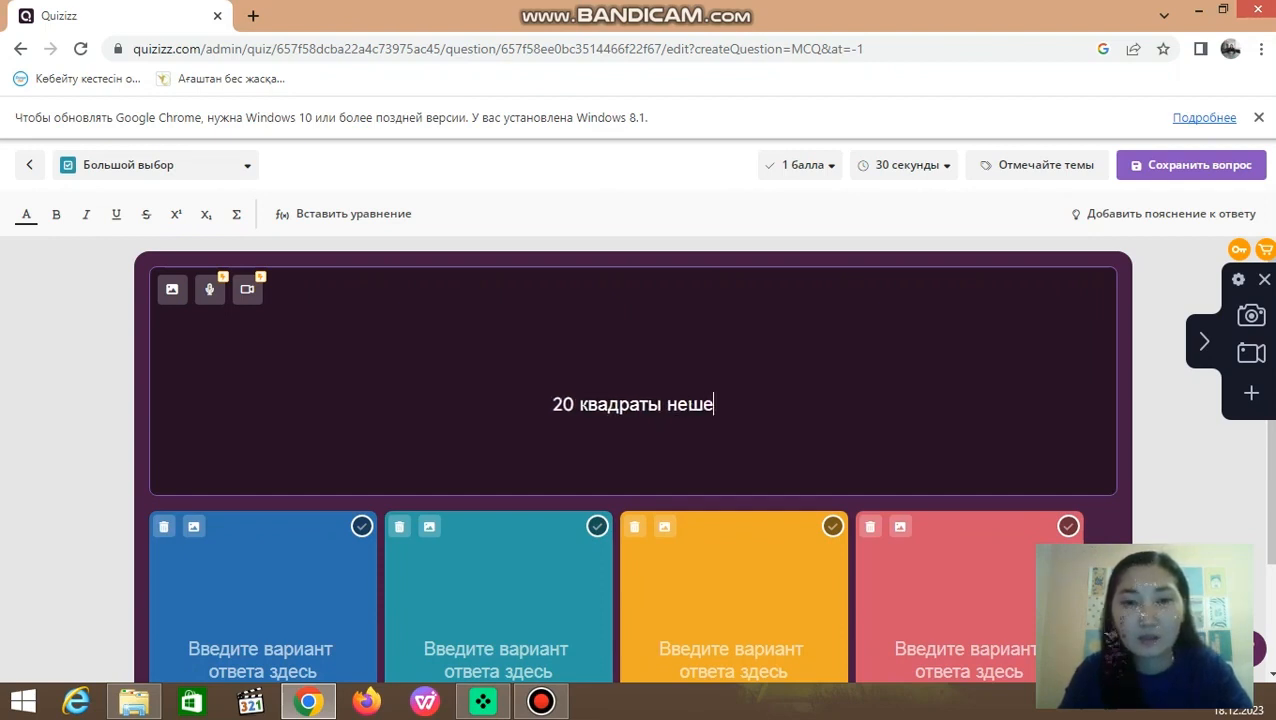
{"action": "type", "text": "ге те"}
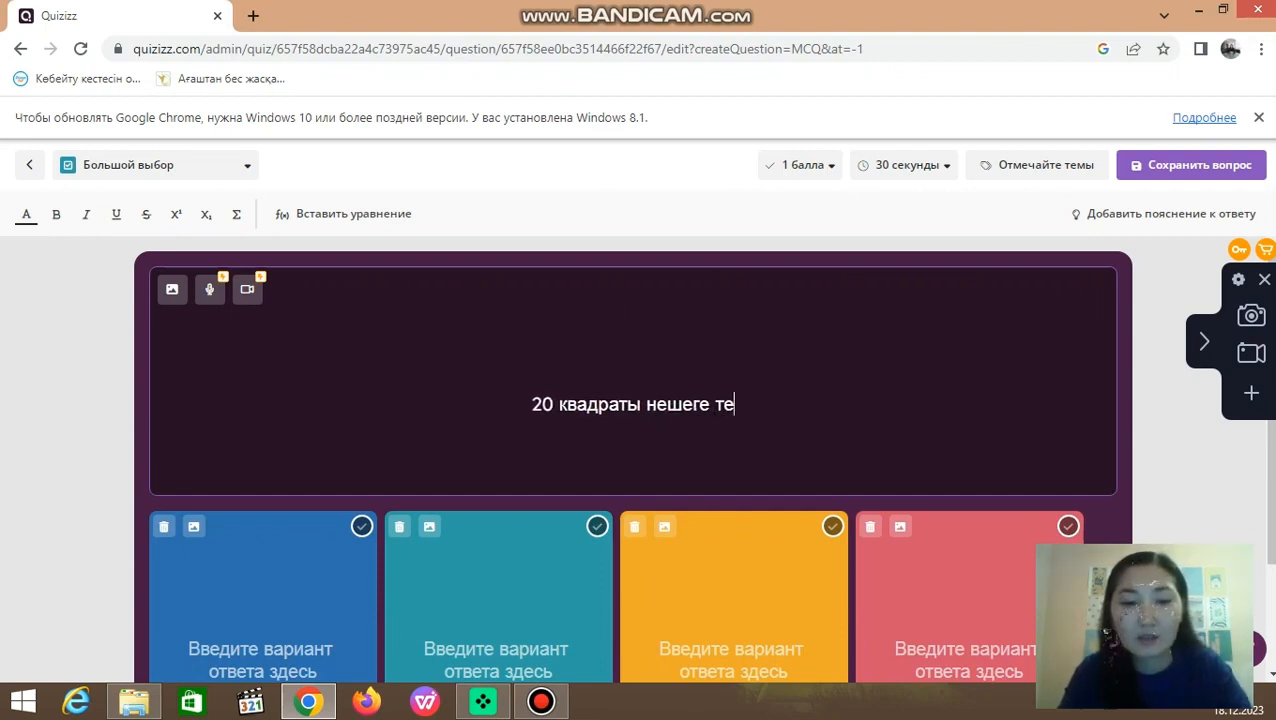
{"action": "type", "text": "ң?"}
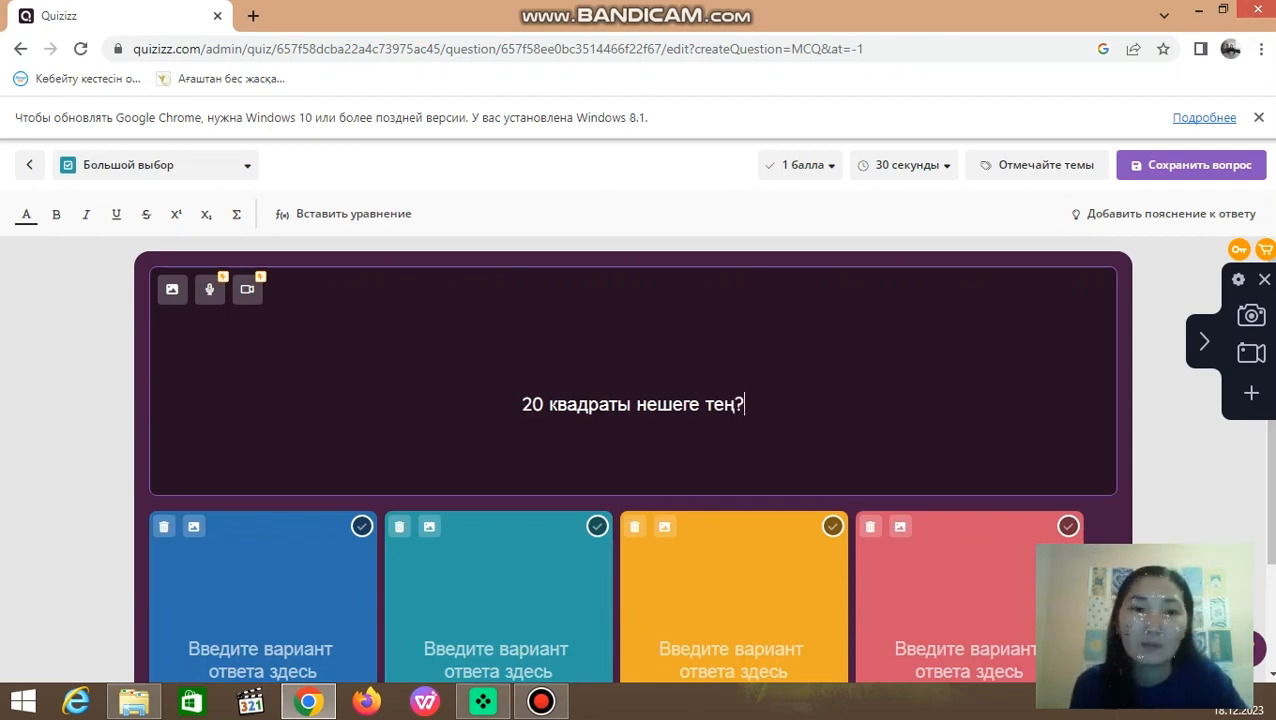
Step: Fill in the four answer options of the question with 40, 400, 200 and 100, in that order
{"action": "scroll", "coordinate": [633, 460], "scroll_direction": "down", "scroll_amount": 1}
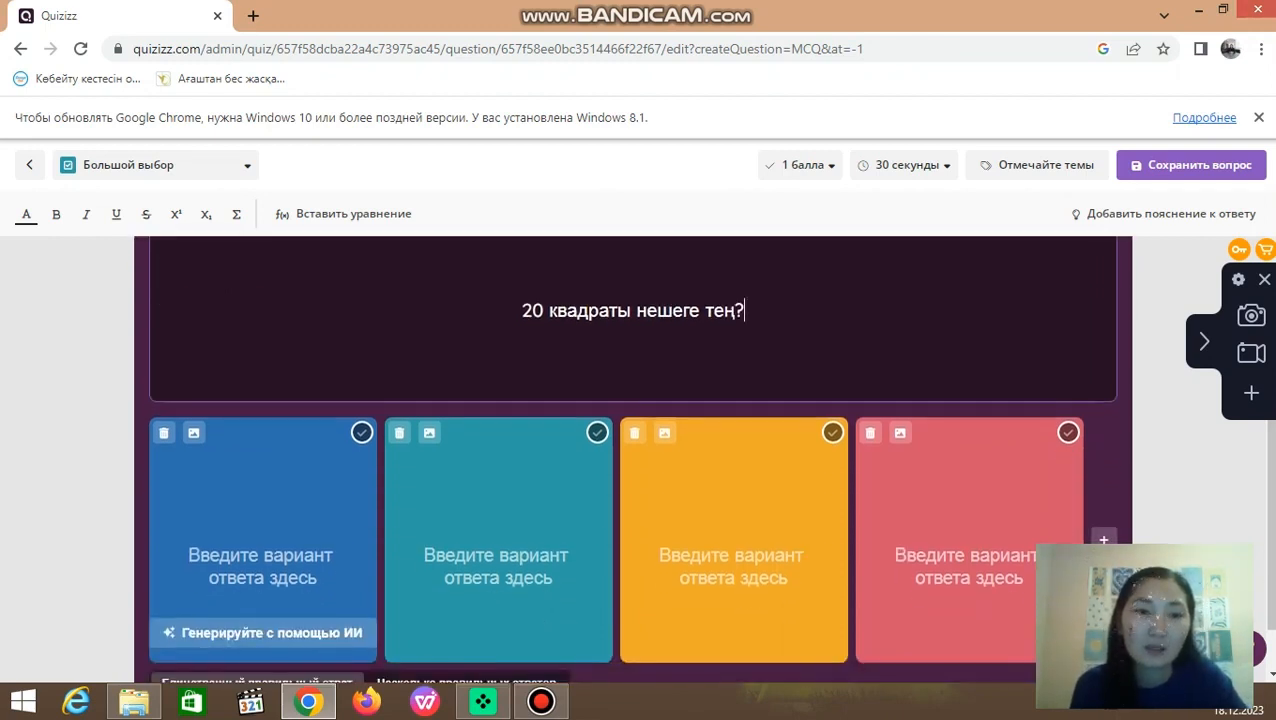
{"action": "left_click", "coordinate": [263, 554]}
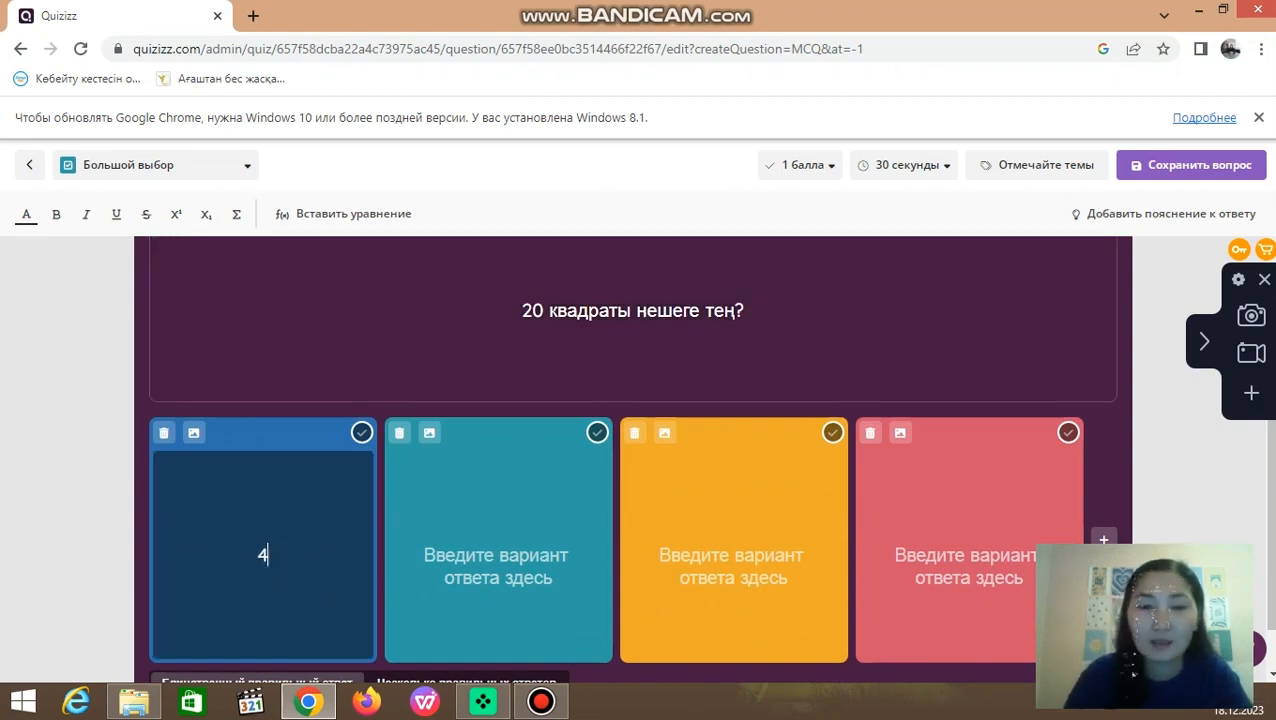
{"action": "type", "text": "40"}
{"action": "left_click", "coordinate": [499, 555]}
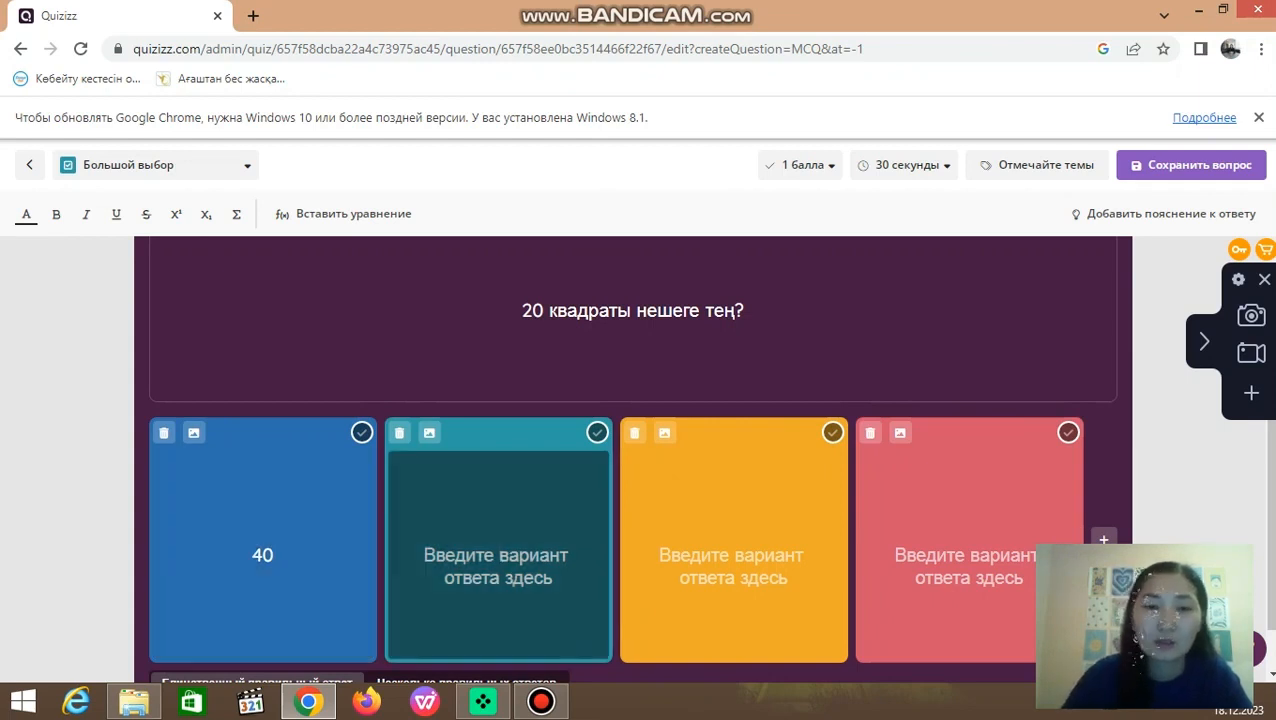
{"action": "type", "text": "400"}
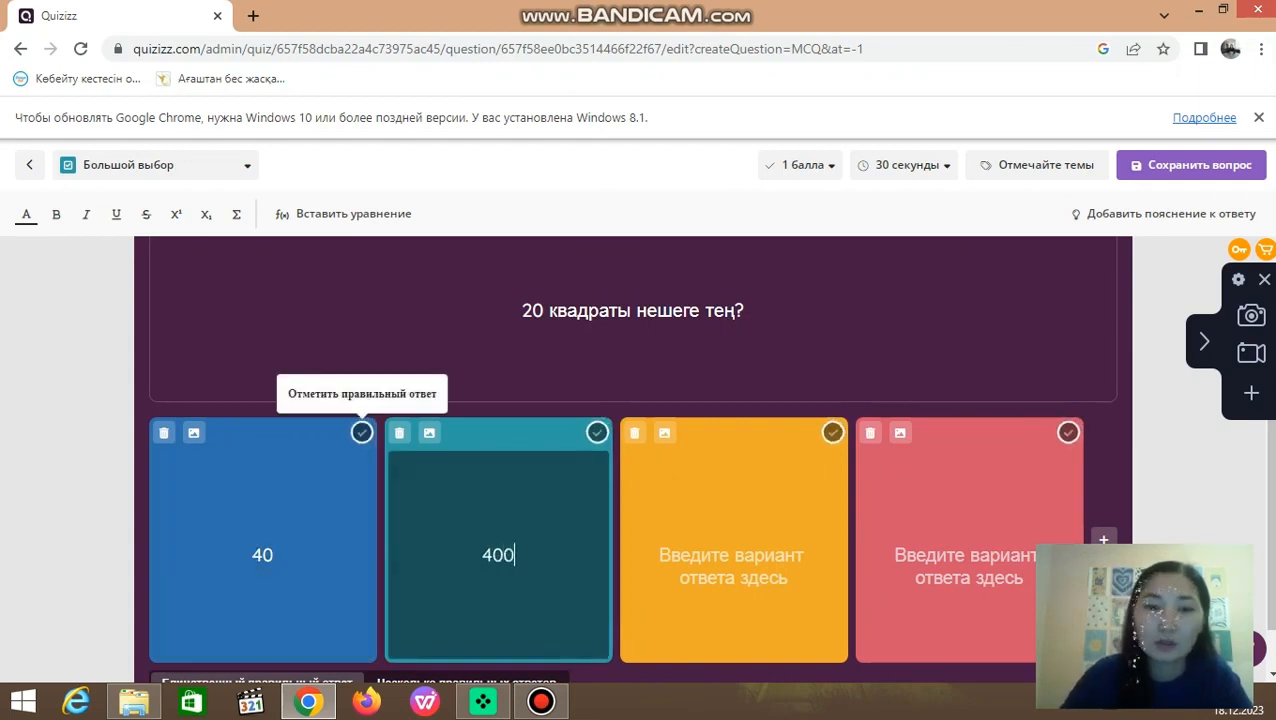
{"action": "left_click", "coordinate": [734, 555]}
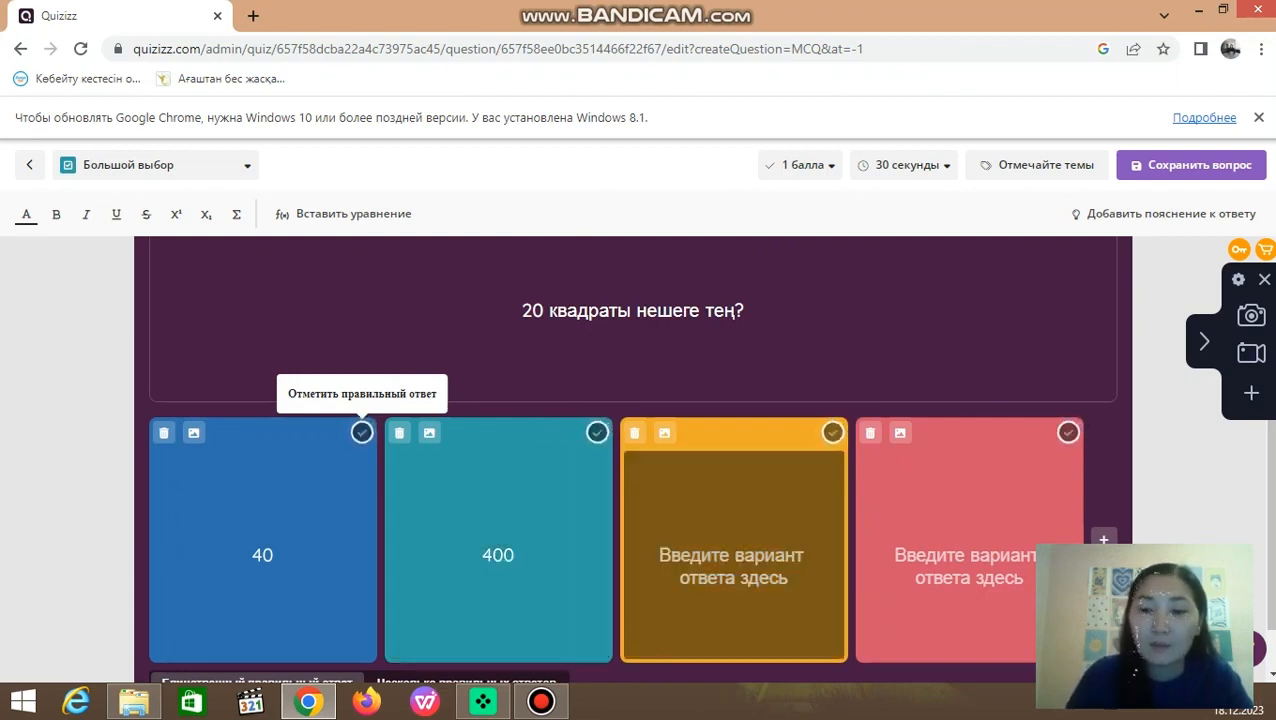
{"action": "type", "text": "200"}
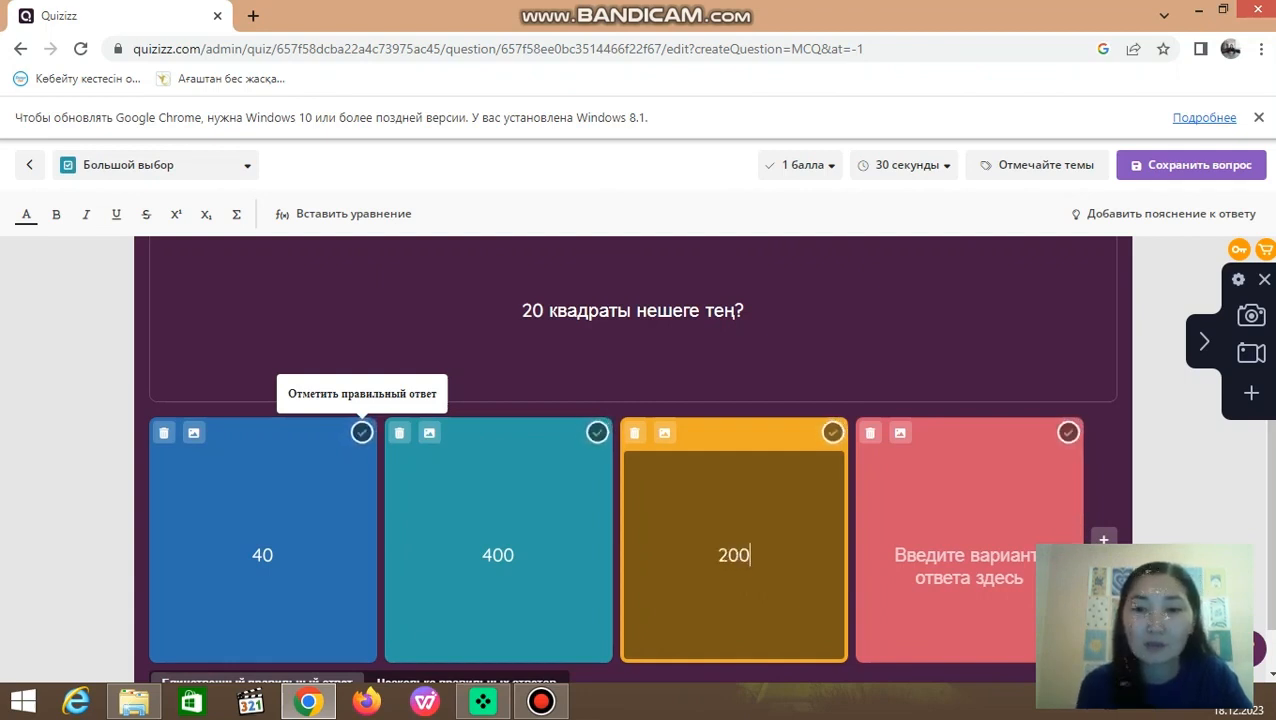
{"action": "left_click", "coordinate": [969, 556]}
{"action": "type", "text": "100"}
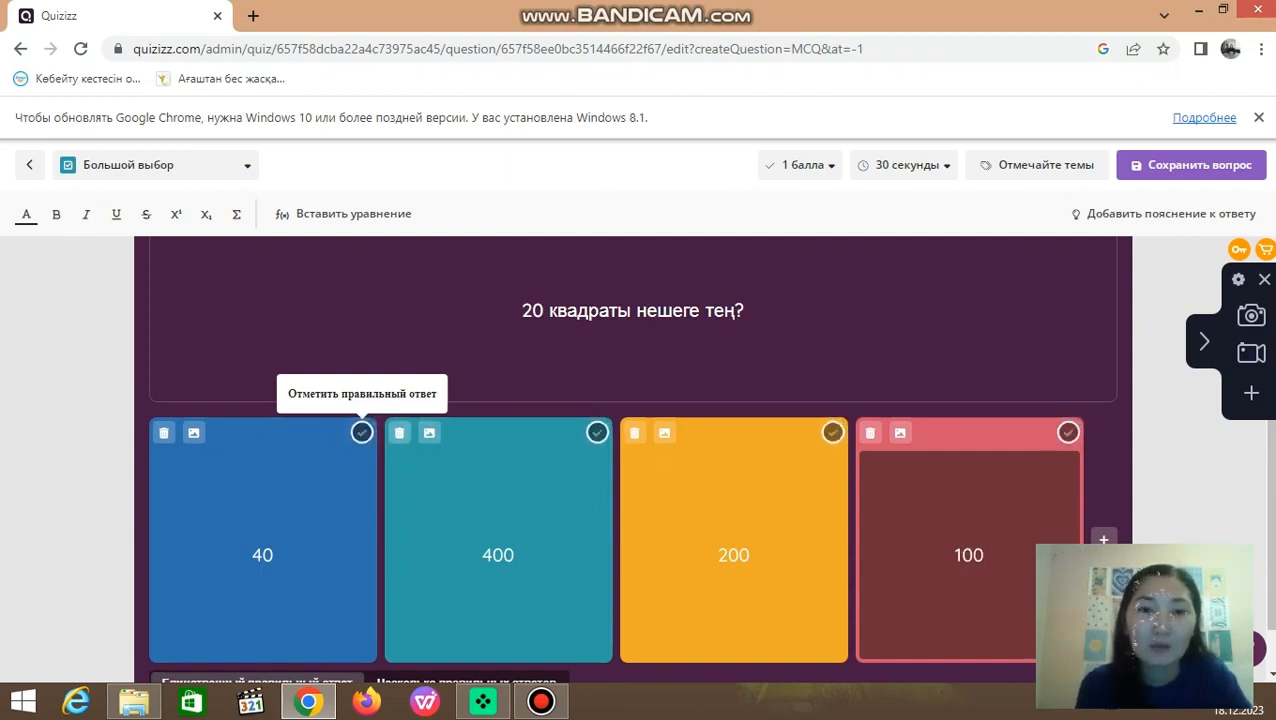
Step: Mark 400 as the correct answer and save the question
{"action": "left_click", "coordinate": [597, 433]}
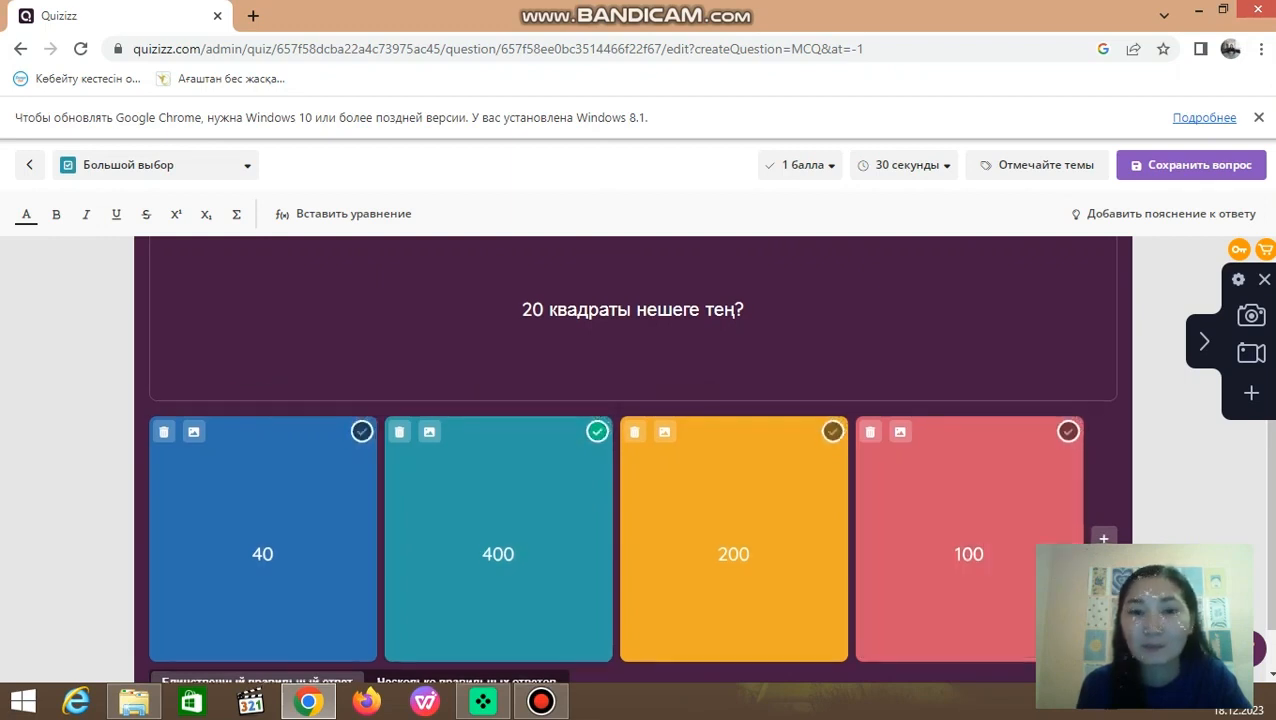
{"action": "scroll", "coordinate": [633, 450], "scroll_direction": "down", "scroll_amount": 1}
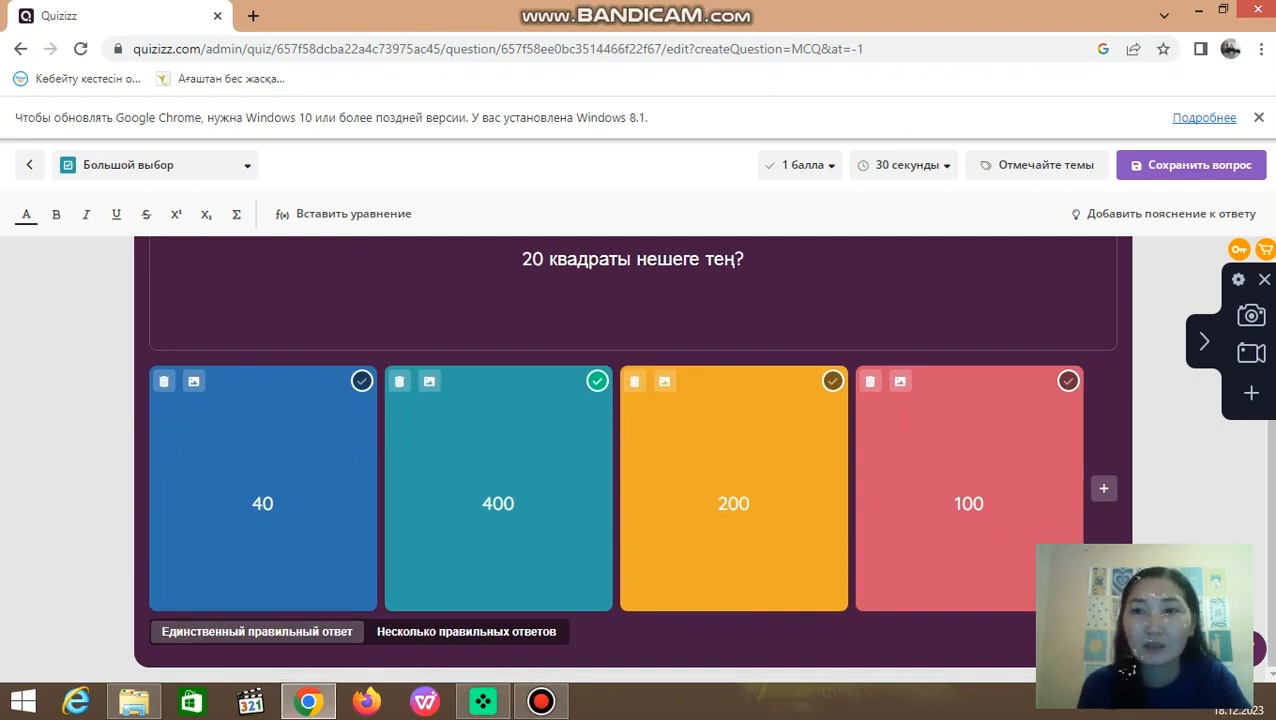
{"action": "left_click", "coordinate": [1195, 165]}
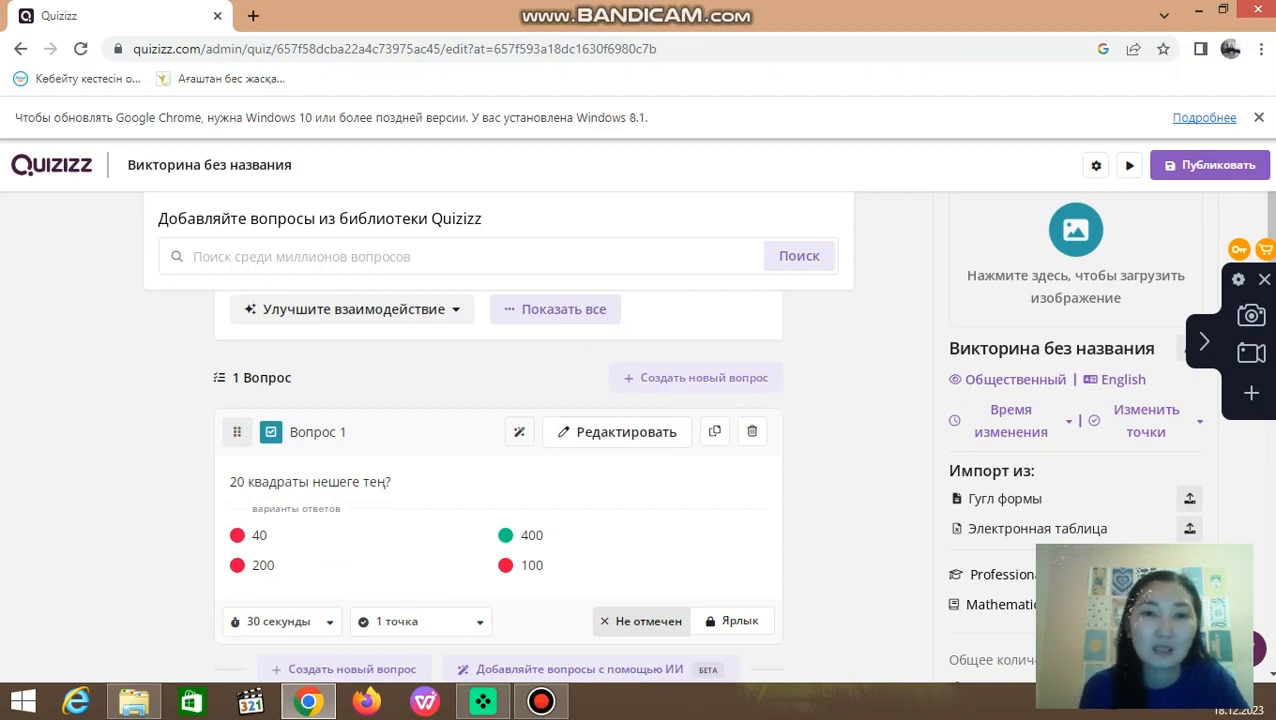
Step: Add a second multiple-choice question (Большой выбор) with the text "түбір асты 100 неше шығады?"
{"action": "left_click", "coordinate": [748, 379]}
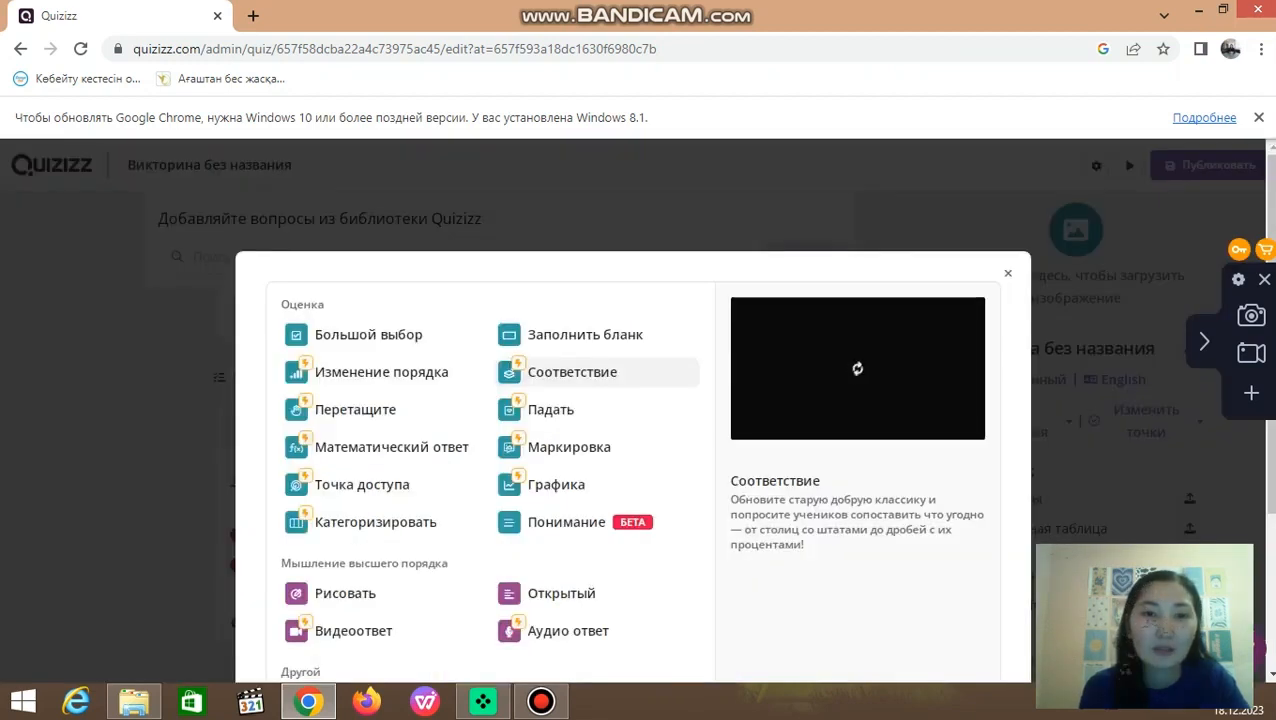
{"action": "left_click", "coordinate": [368, 334]}
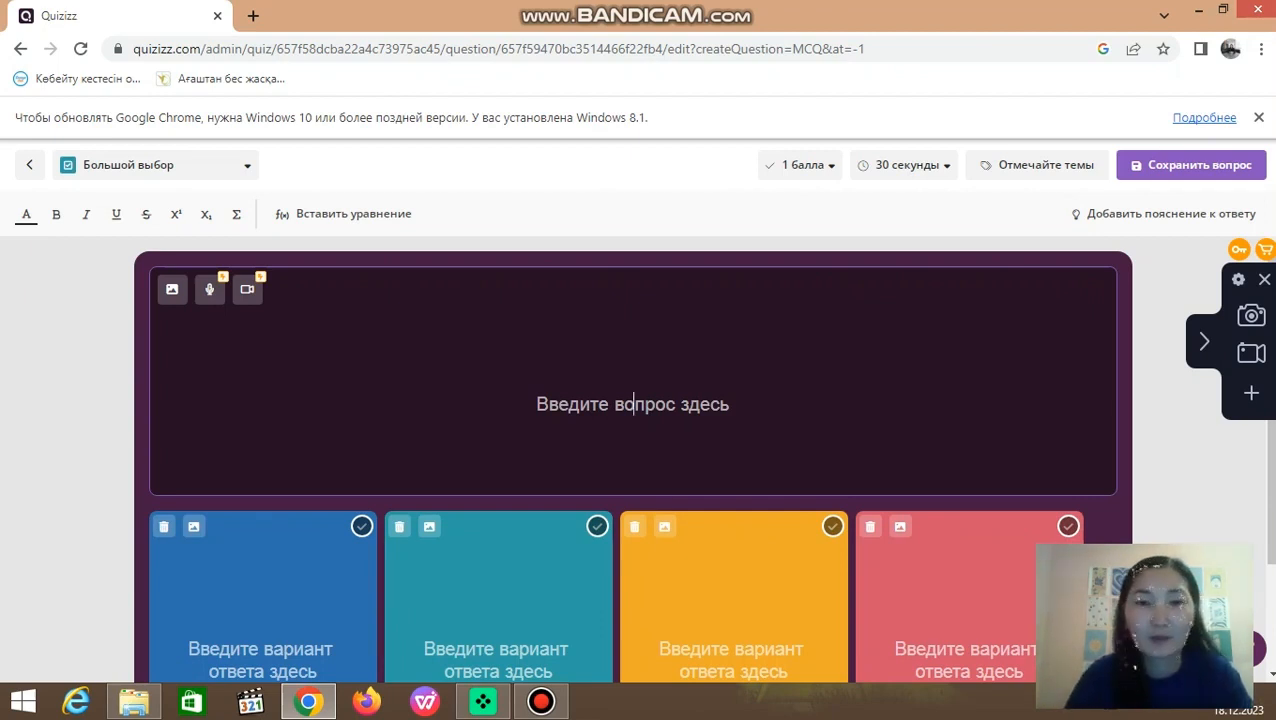
{"action": "type", "text": "түбі"}
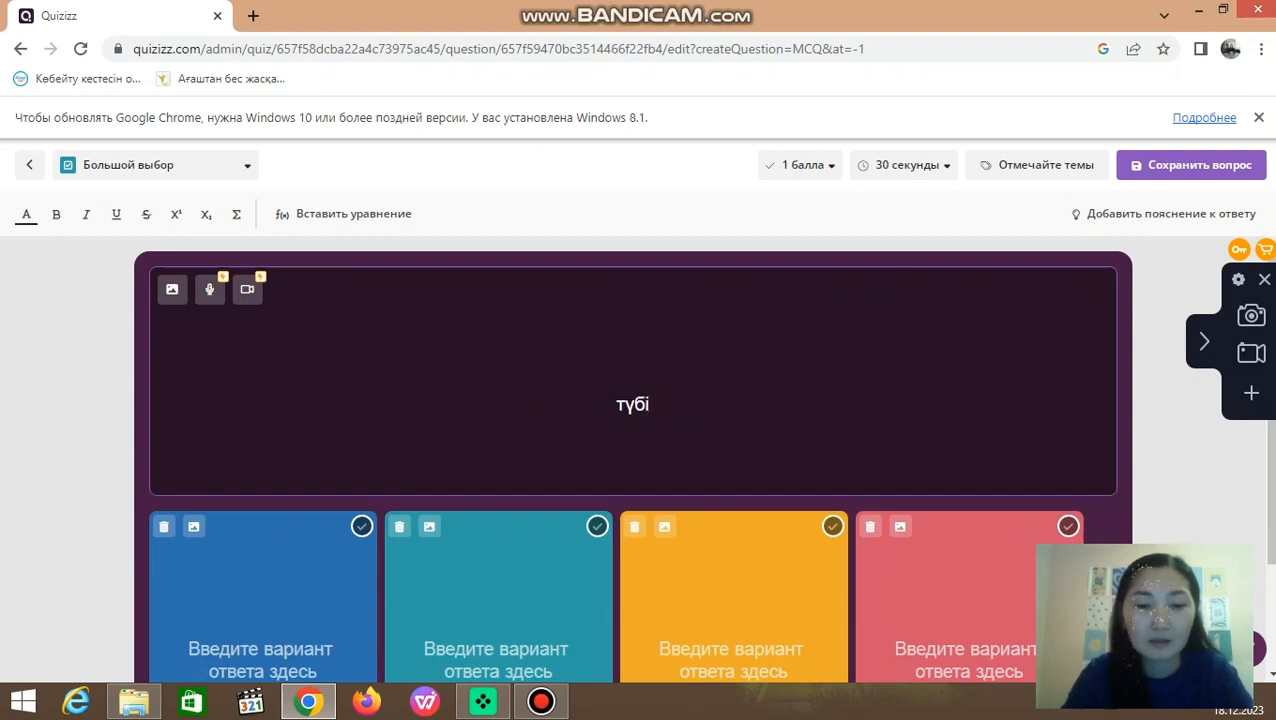
{"action": "type", "text": "р асты"}
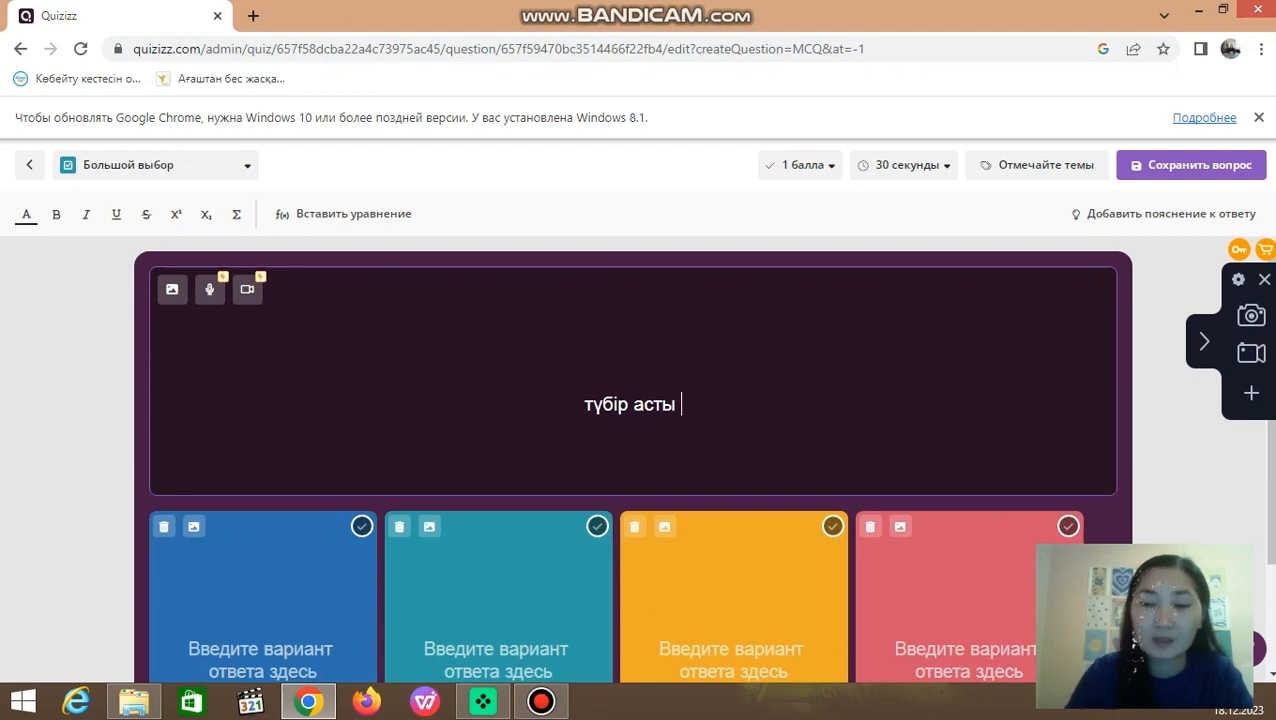
{"action": "type", "text": "100"}
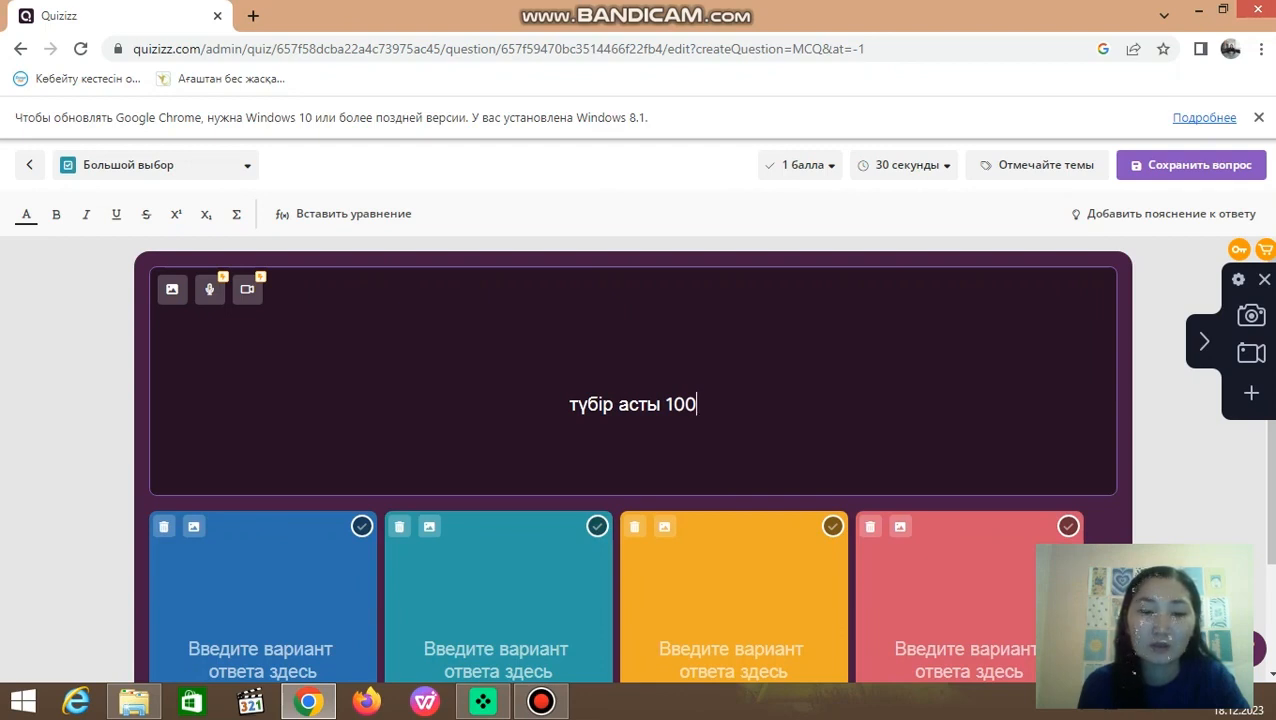
{"action": "type", "text": " неш"}
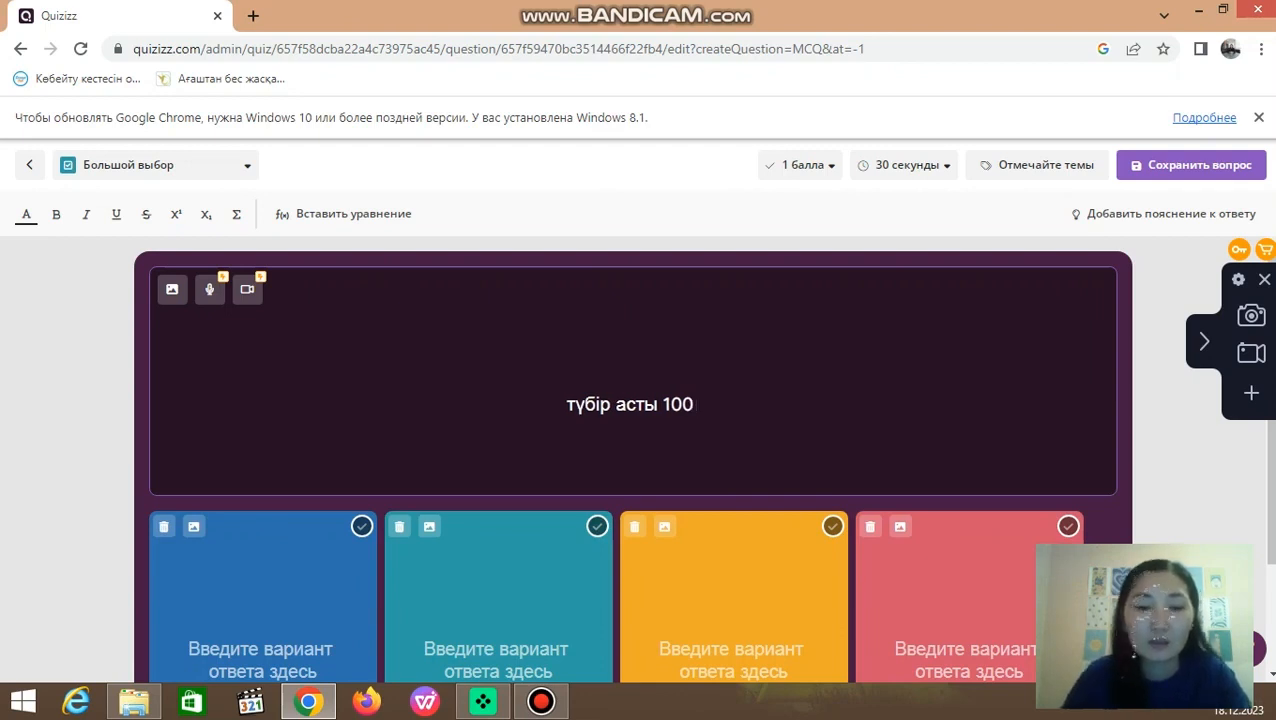
{"action": "type", "text": "е "}
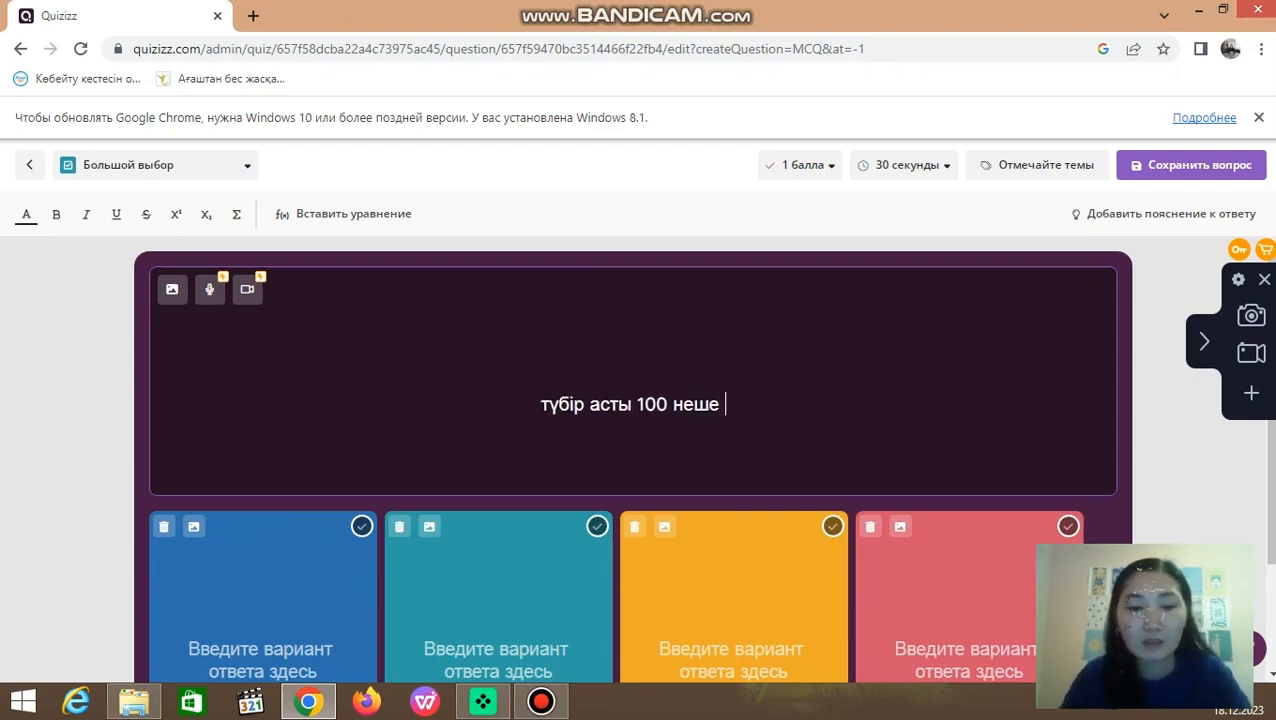
{"action": "type", "text": "шыға"}
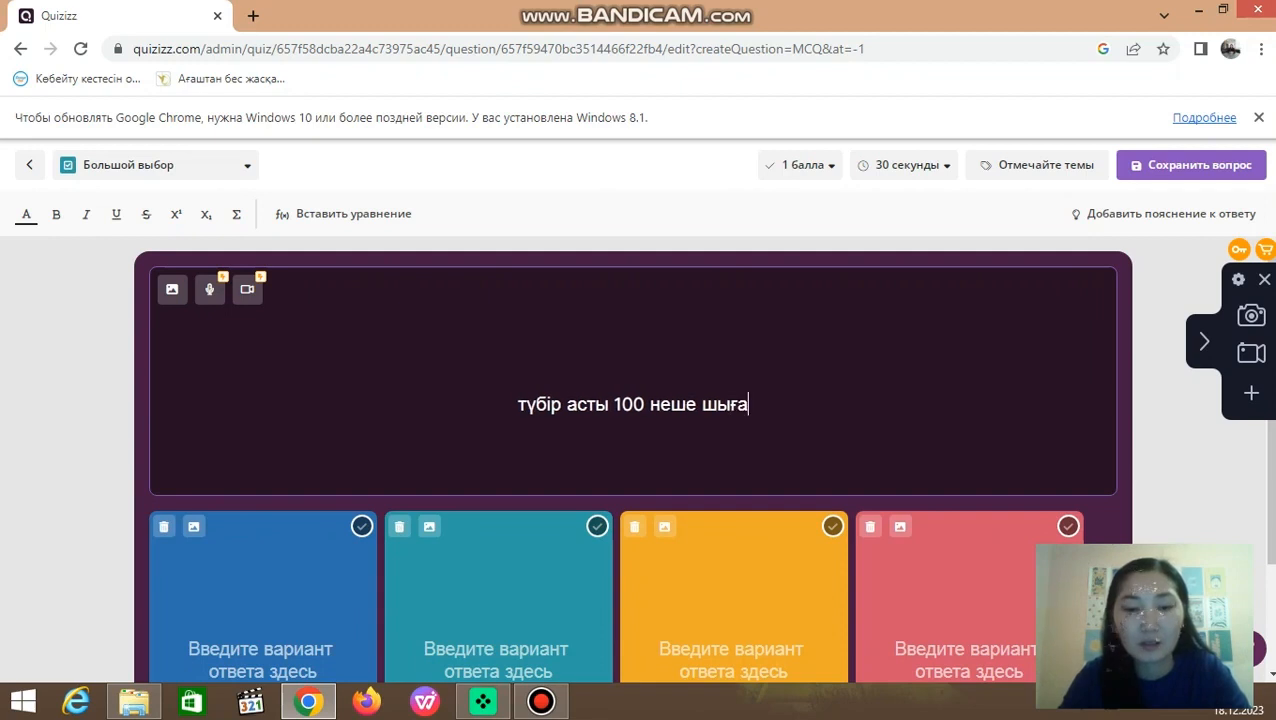
{"action": "type", "text": "ды?"}
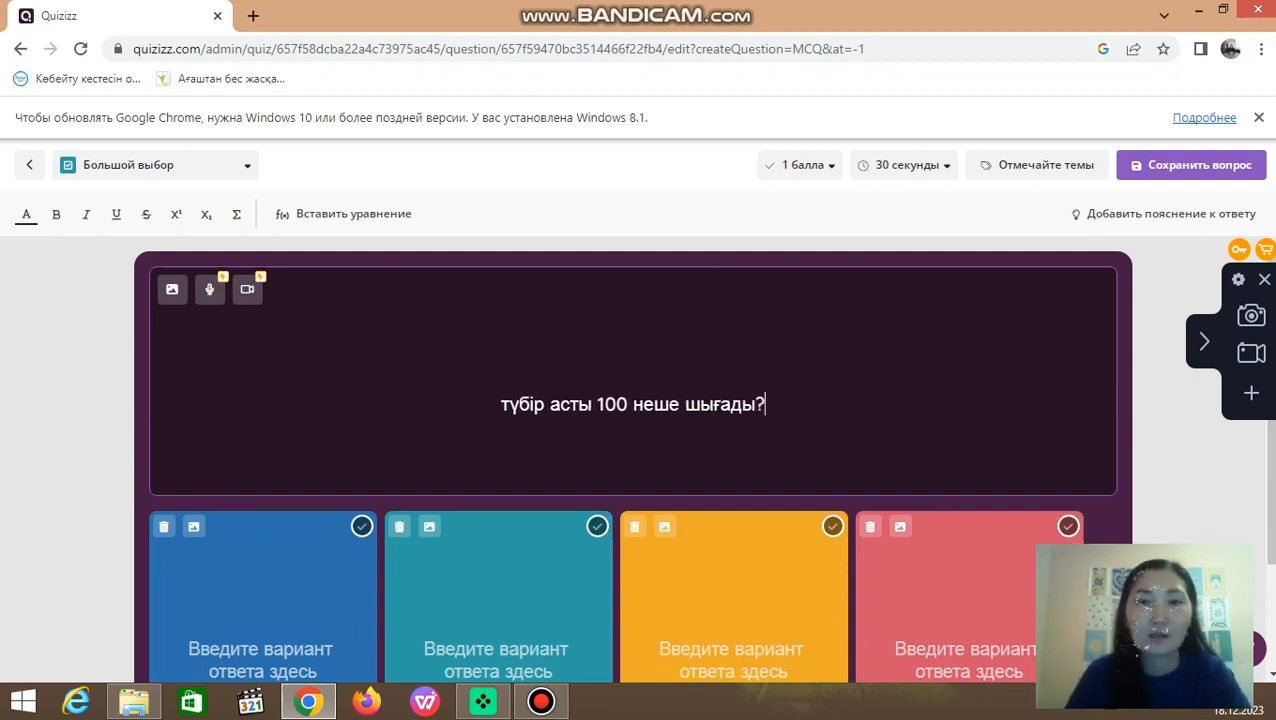
Step: Fill in the four answer options of the second question with 10, 5, 20 and 100, in that order
{"action": "left_click", "coordinate": [263, 648]}
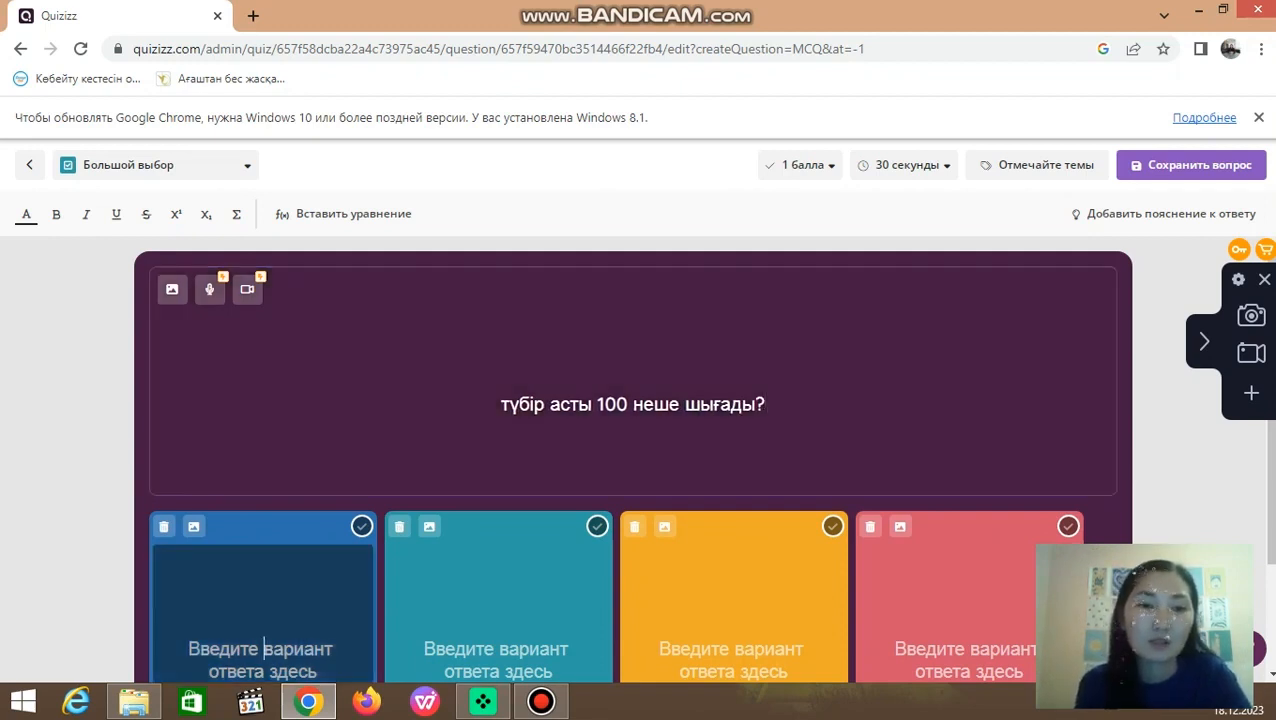
{"action": "type", "text": "10"}
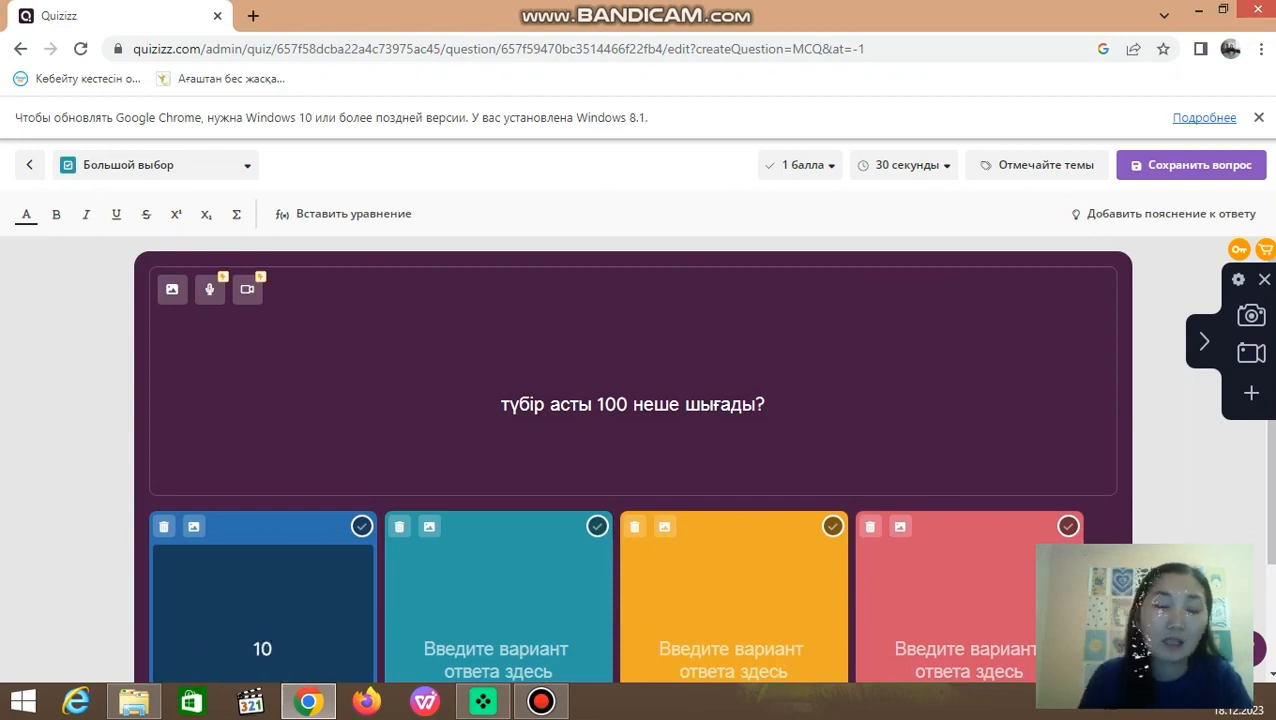
{"action": "left_click", "coordinate": [499, 648]}
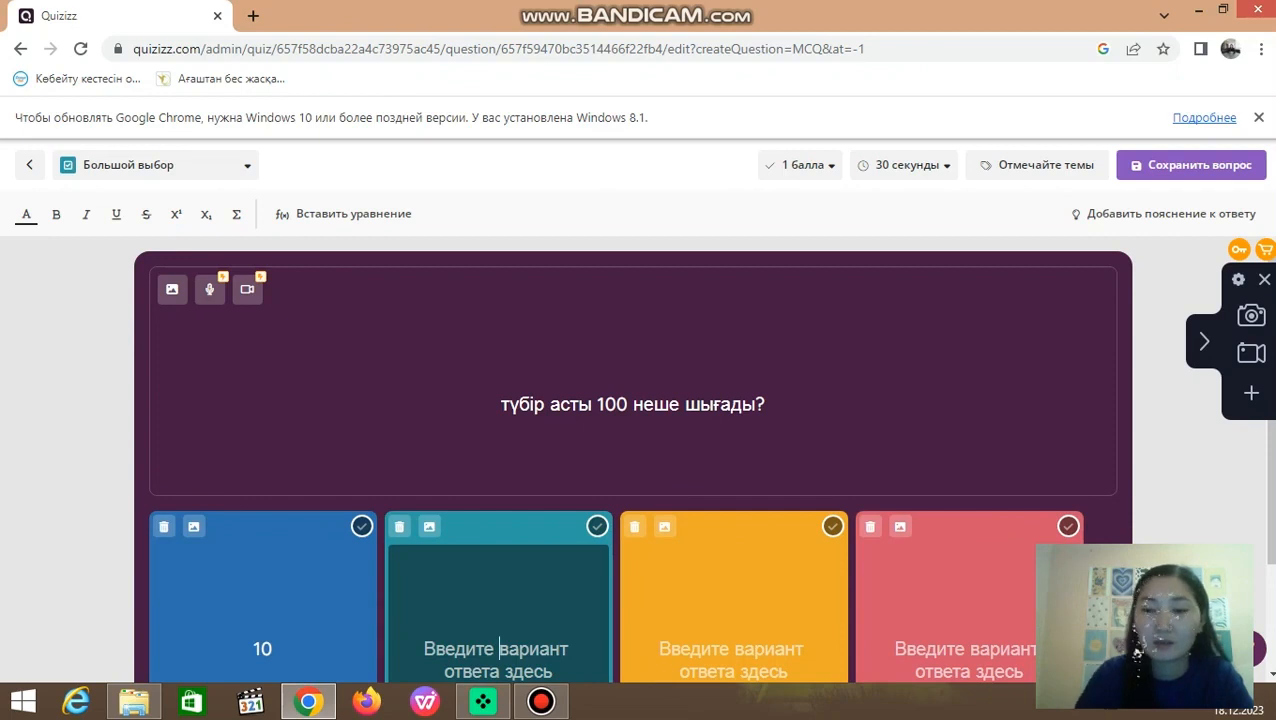
{"action": "type", "text": "5"}
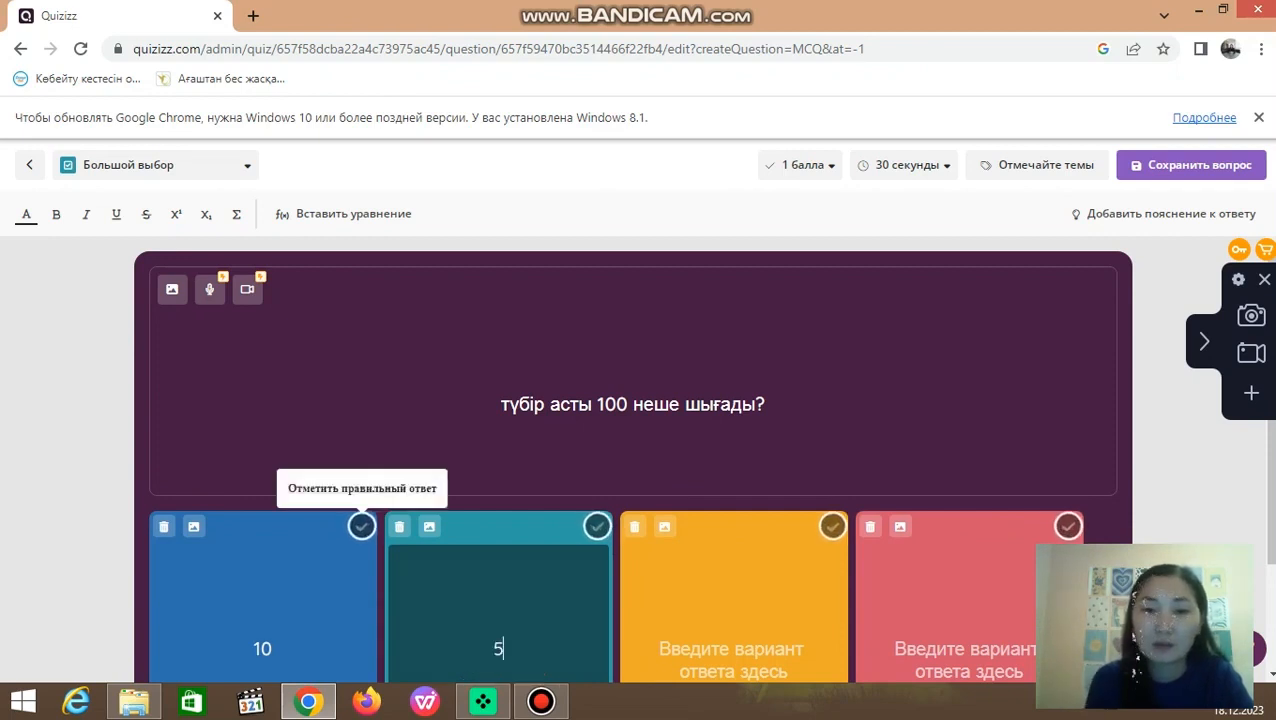
{"action": "key", "text": "Tab"}
{"action": "type", "text": "20"}
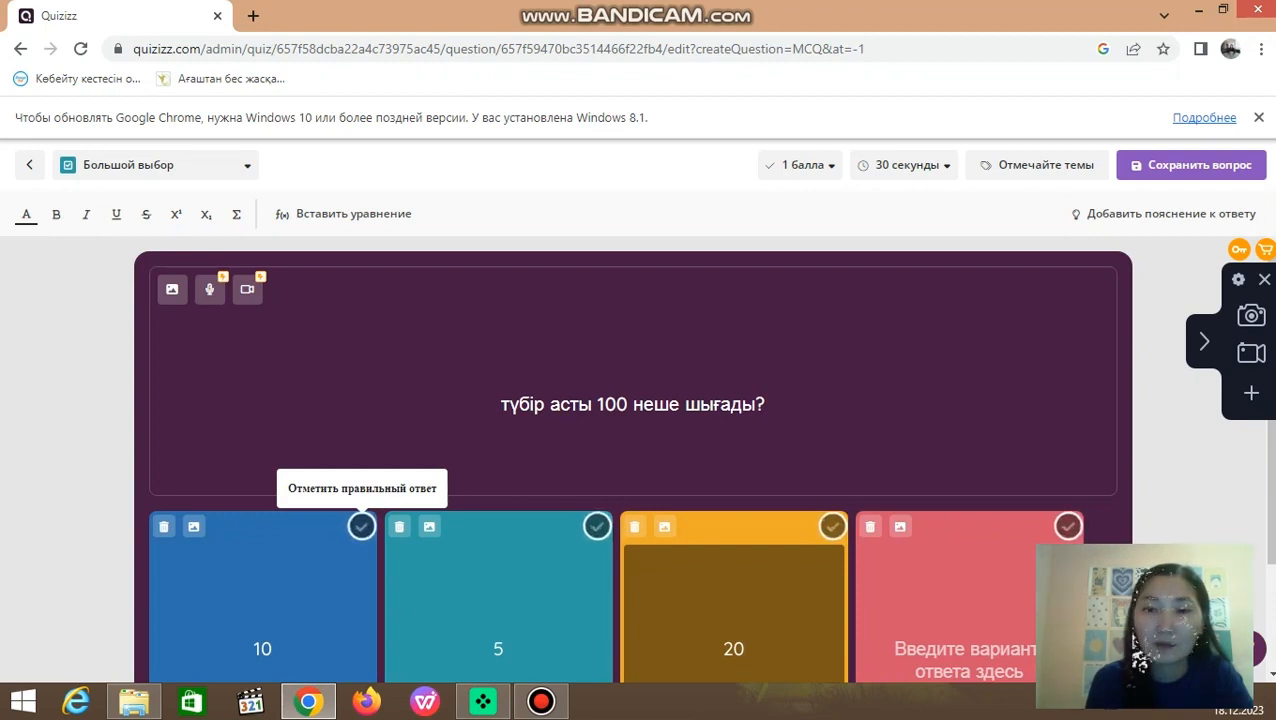
{"action": "key", "text": "Tab"}
{"action": "type", "text": "1"}
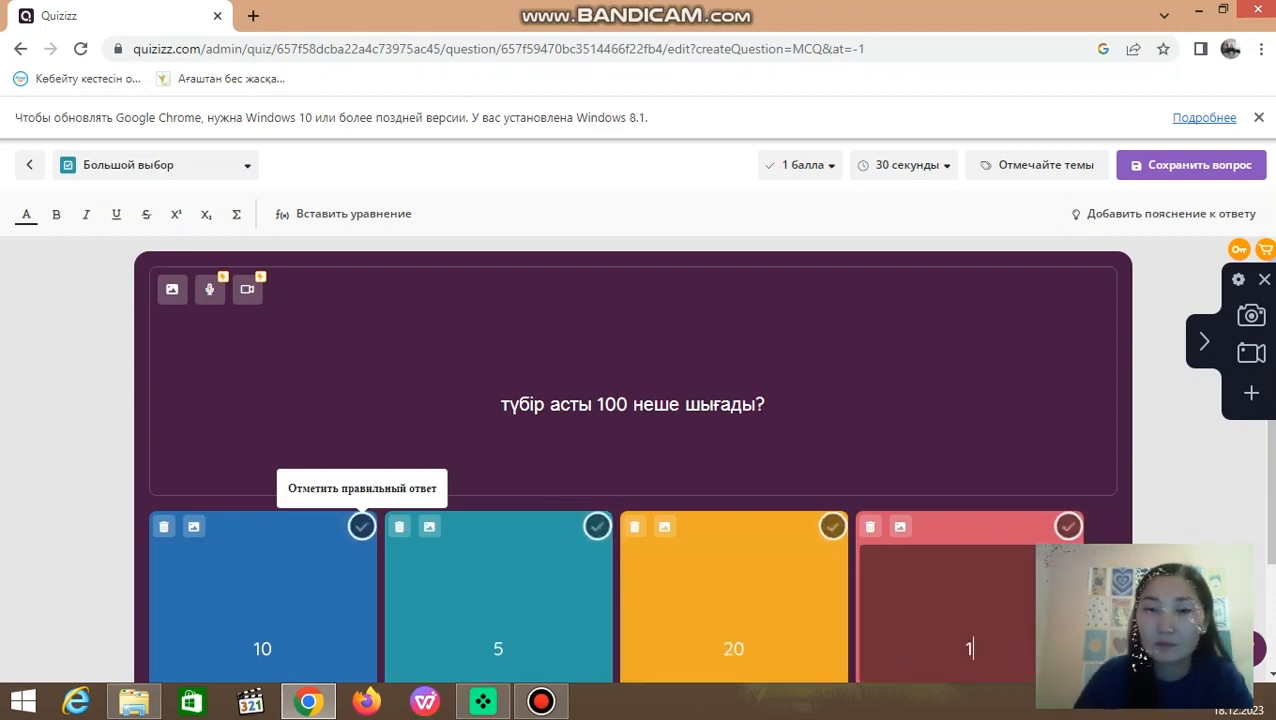
{"action": "type", "text": "00"}
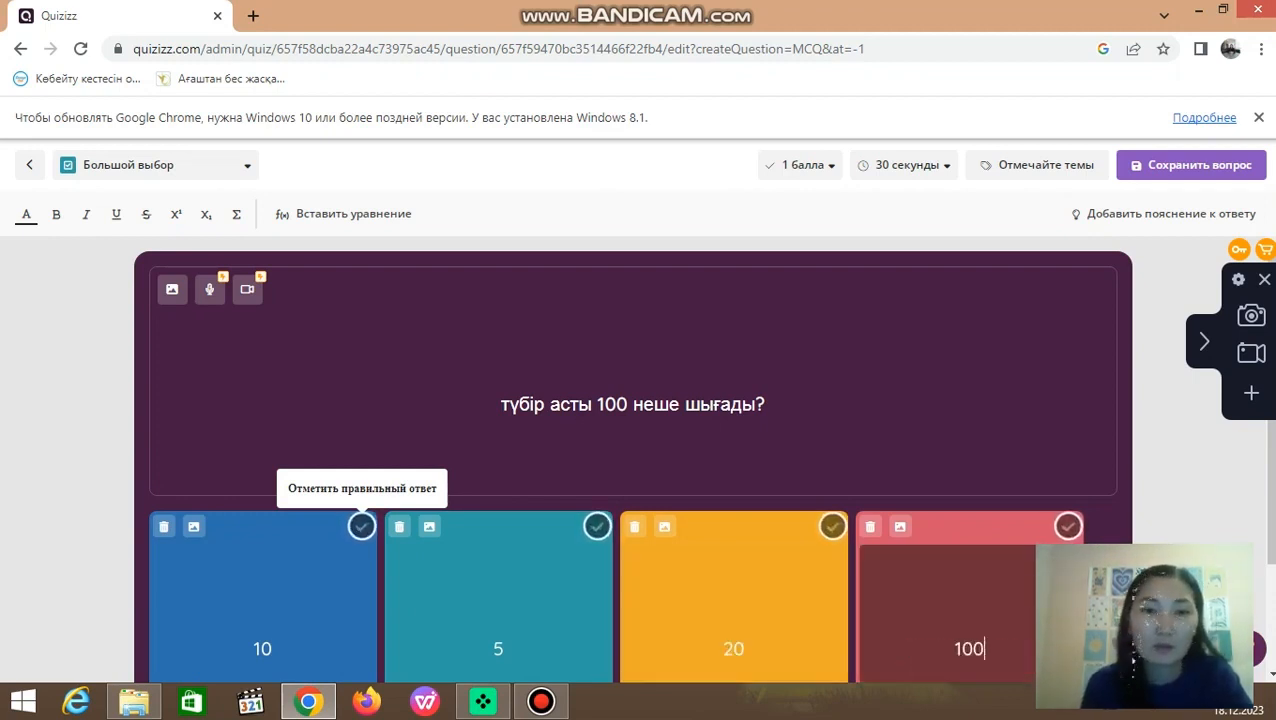
Step: Mark 10 as the correct answer and save the second question to the quiz
{"action": "left_click", "coordinate": [361, 526]}
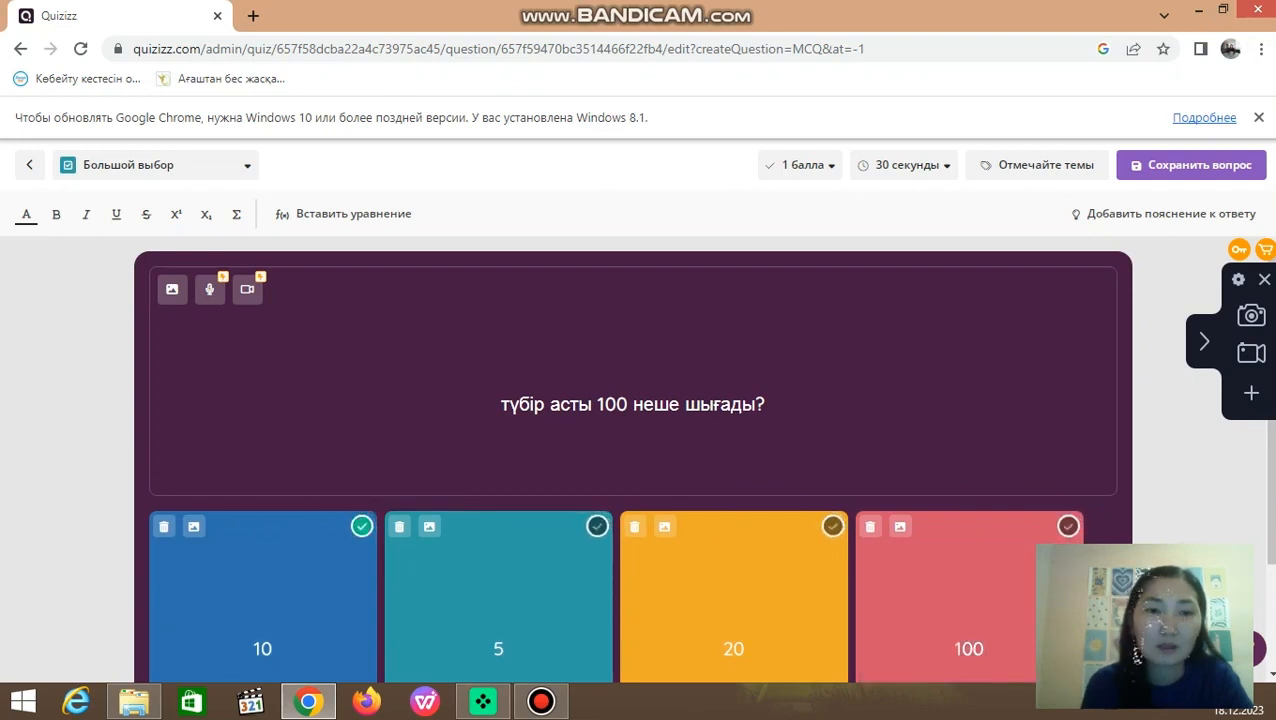
{"action": "left_click", "coordinate": [1200, 165]}
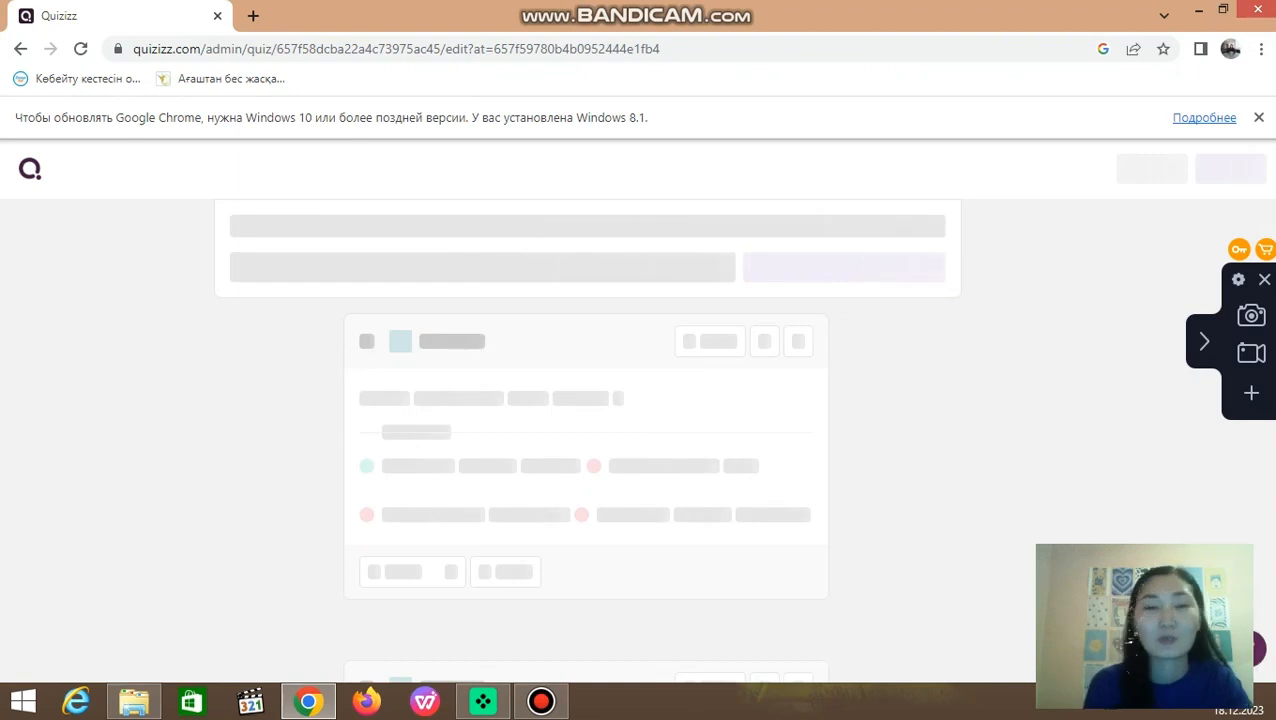
{"action": "scroll", "coordinate": [500, 450], "scroll_direction": "down", "scroll_amount": 2}
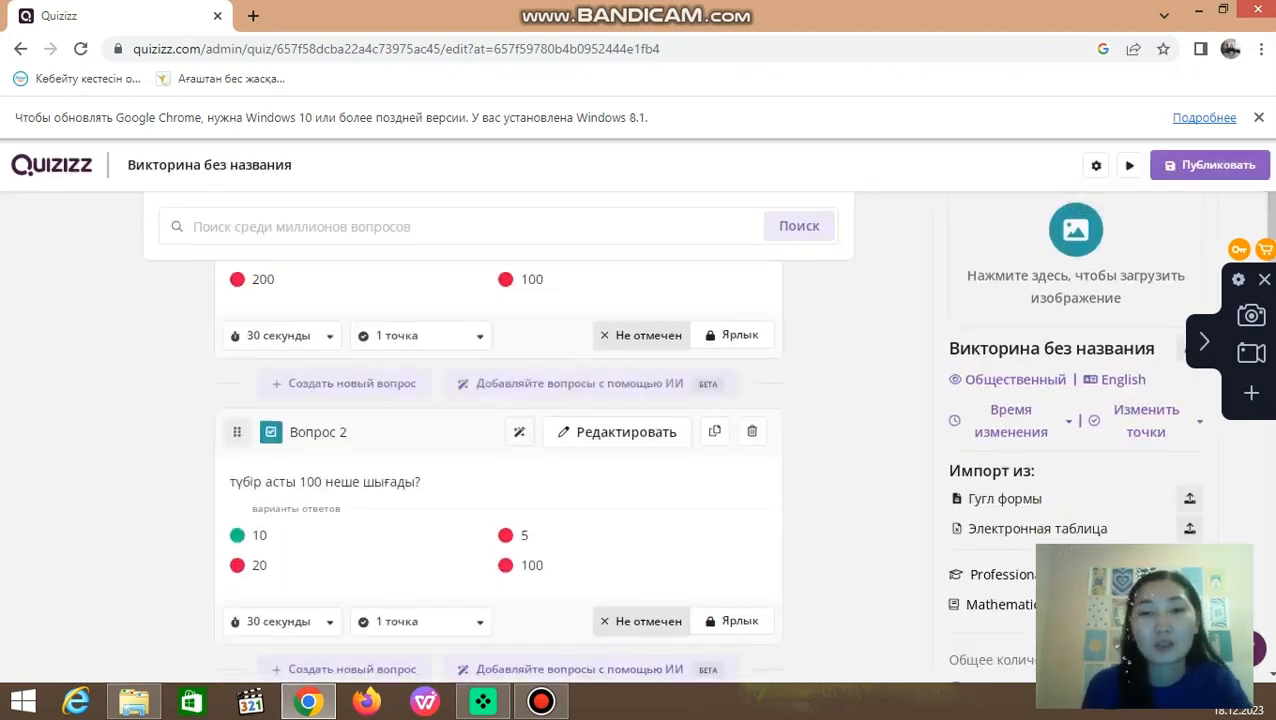
{"action": "scroll", "coordinate": [420, 337], "scroll_direction": "down", "scroll_amount": 1}
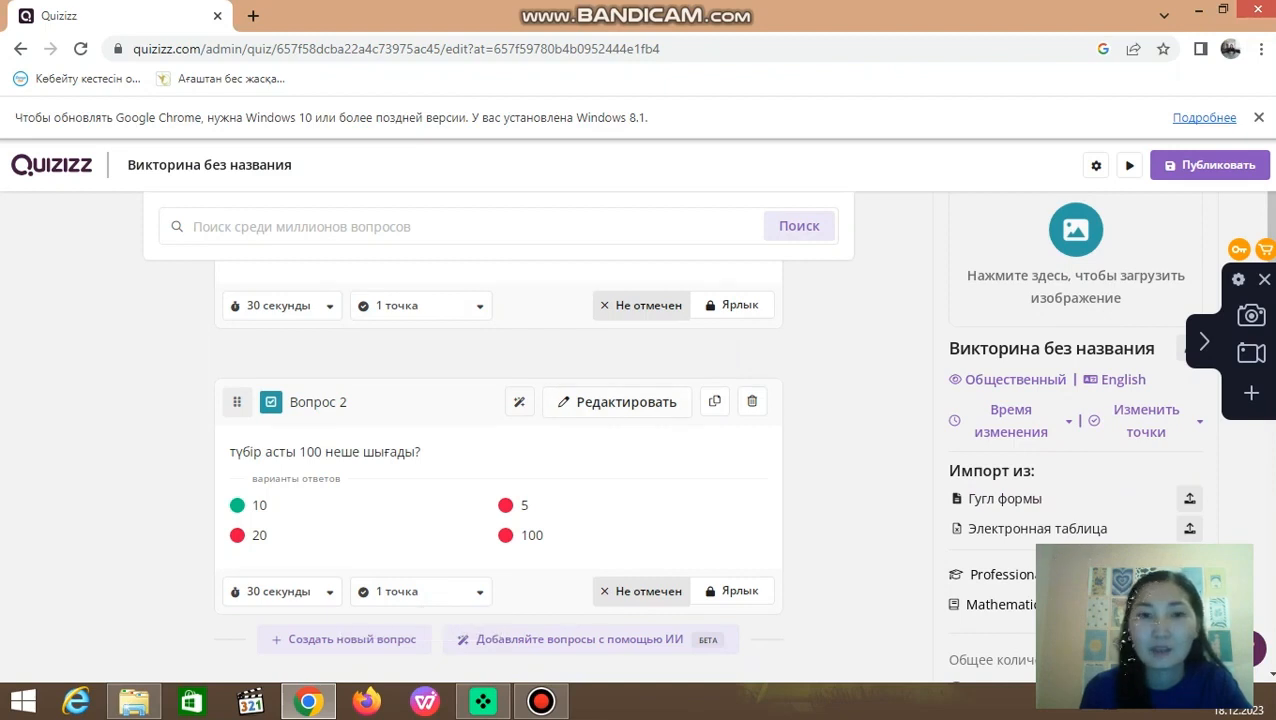
Step: Name the untitled quiz "Математика 8 сынып" in its publishing settings and save the settings
{"action": "scroll", "coordinate": [500, 430], "scroll_direction": "up", "scroll_amount": 3}
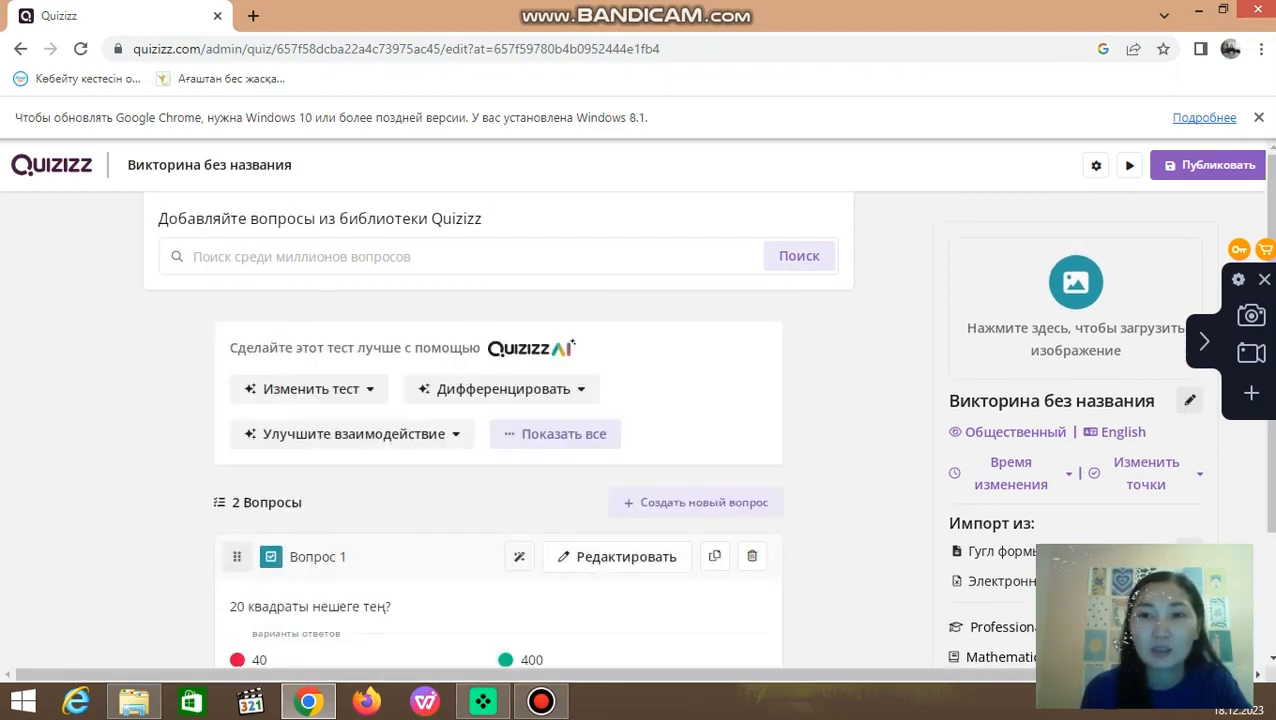
{"action": "left_click", "coordinate": [1208, 165]}
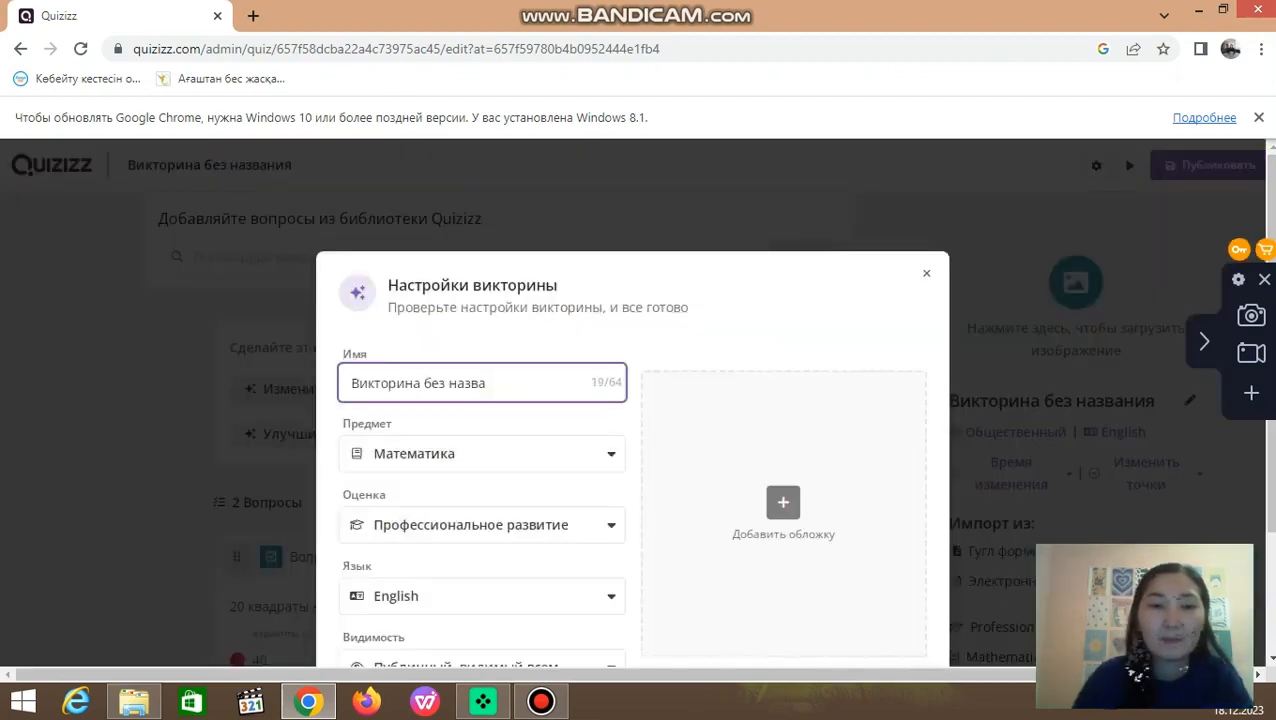
{"action": "key", "text": "BackSpace"}
{"action": "key", "text": "BackSpace"}
{"action": "key", "text": "BackSpace"}
{"action": "key", "text": "BackSpace"}
{"action": "key", "text": "BackSpace"}
{"action": "key", "text": "BackSpace"}
{"action": "key", "text": "BackSpace"}
{"action": "key", "text": "BackSpace"}
{"action": "key", "text": "BackSpace"}
{"action": "key", "text": "BackSpace"}
{"action": "key", "text": "BackSpace"}
{"action": "key", "text": "BackSpace"}
{"action": "key", "text": "BackSpace"}
{"action": "key", "text": "BackSpace"}
{"action": "key", "text": "BackSpace"}
{"action": "key", "text": "BackSpace"}
{"action": "key", "text": "BackSpace"}
{"action": "key", "text": "BackSpace"}
{"action": "key", "text": "BackSpace"}
{"action": "type", "text": "M"}
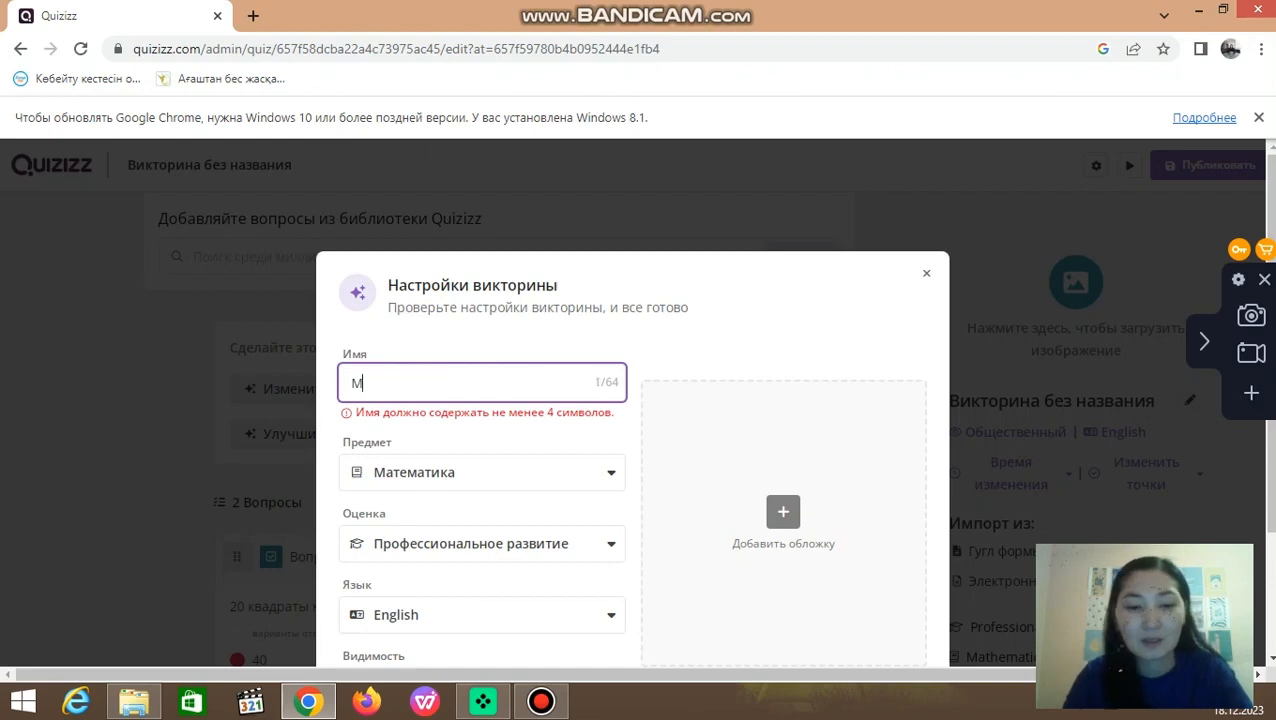
{"action": "type", "text": "атематик"}
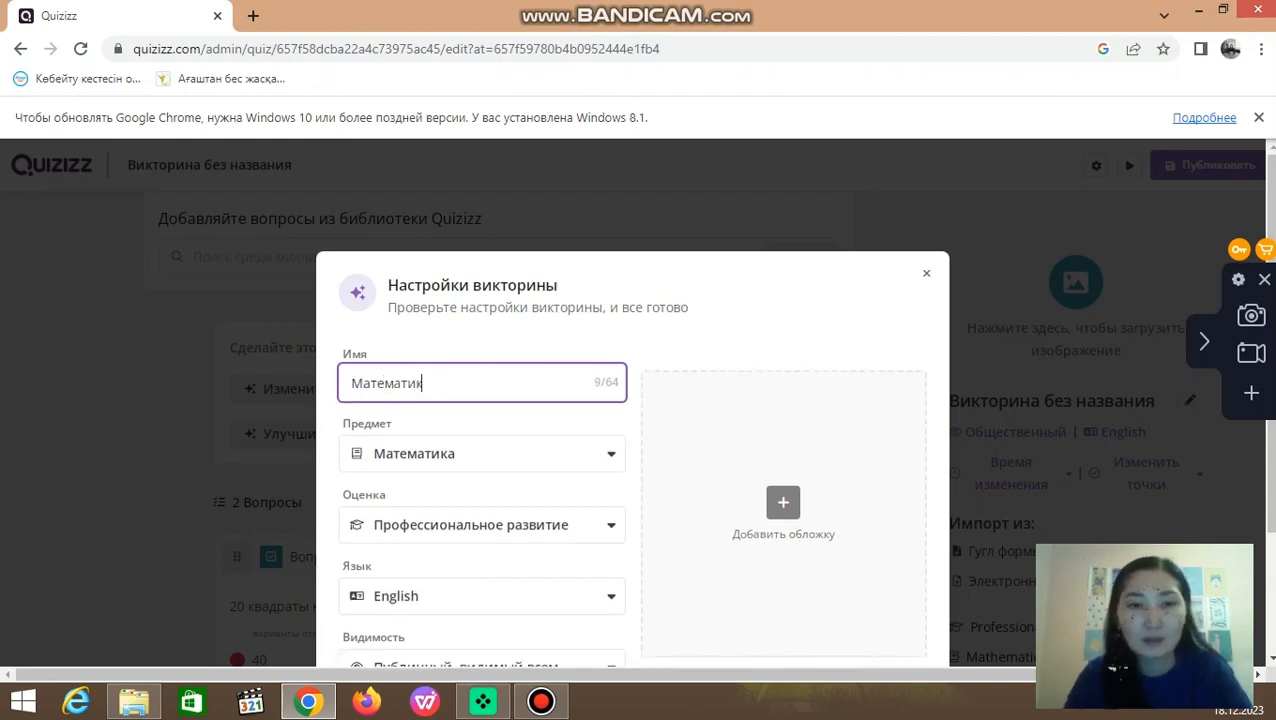
{"action": "type", "text": "а 8"}
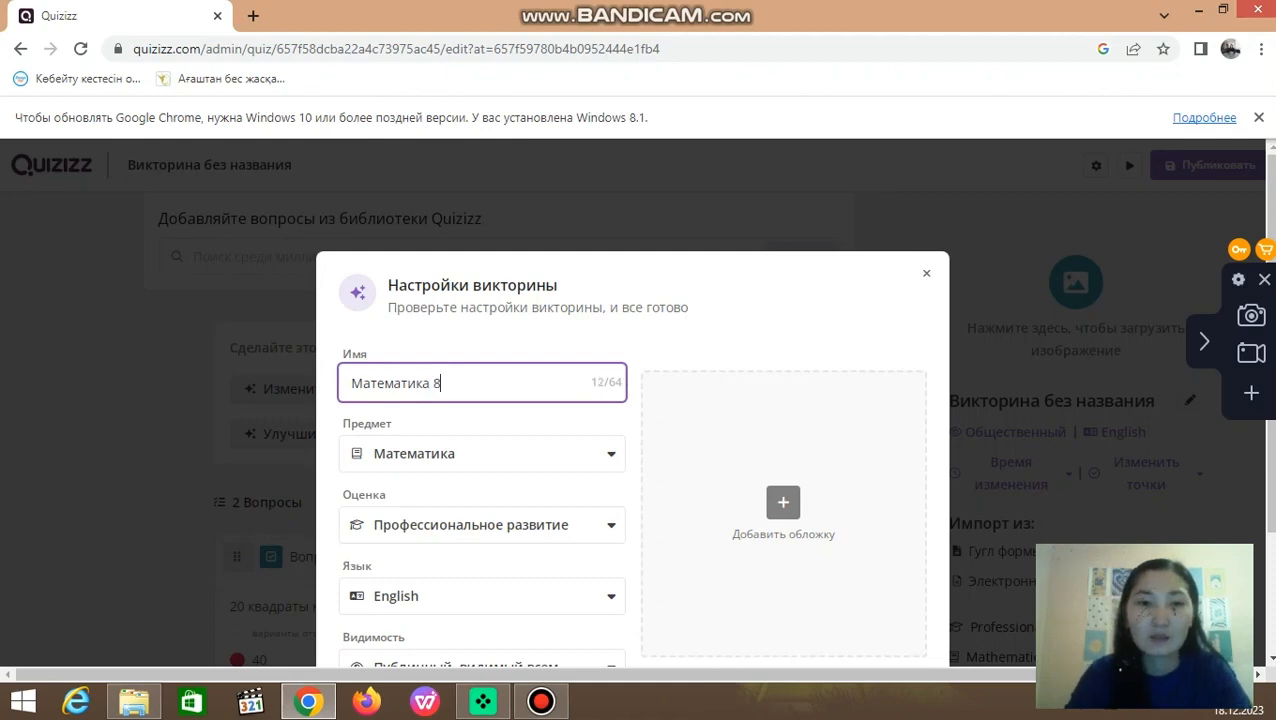
{"action": "type", "text": " сын"}
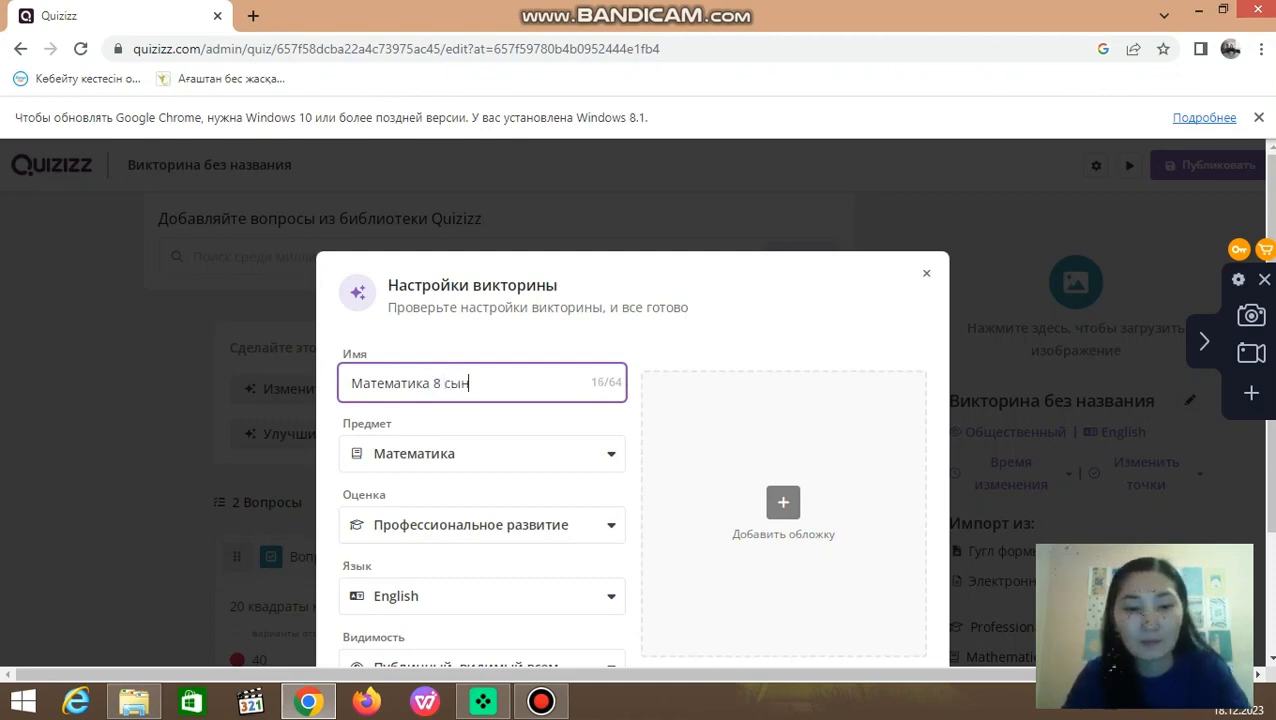
{"action": "type", "text": "ып"}
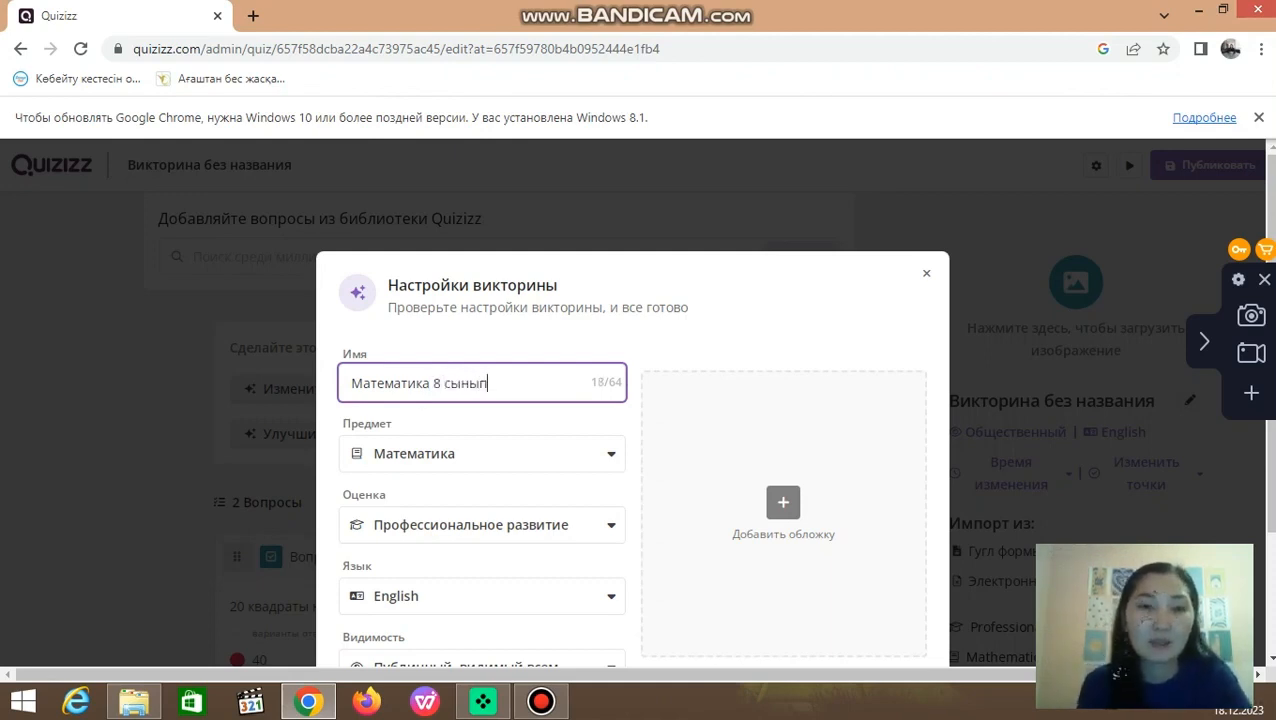
{"action": "scroll", "coordinate": [630, 460], "scroll_direction": "down", "scroll_amount": 1}
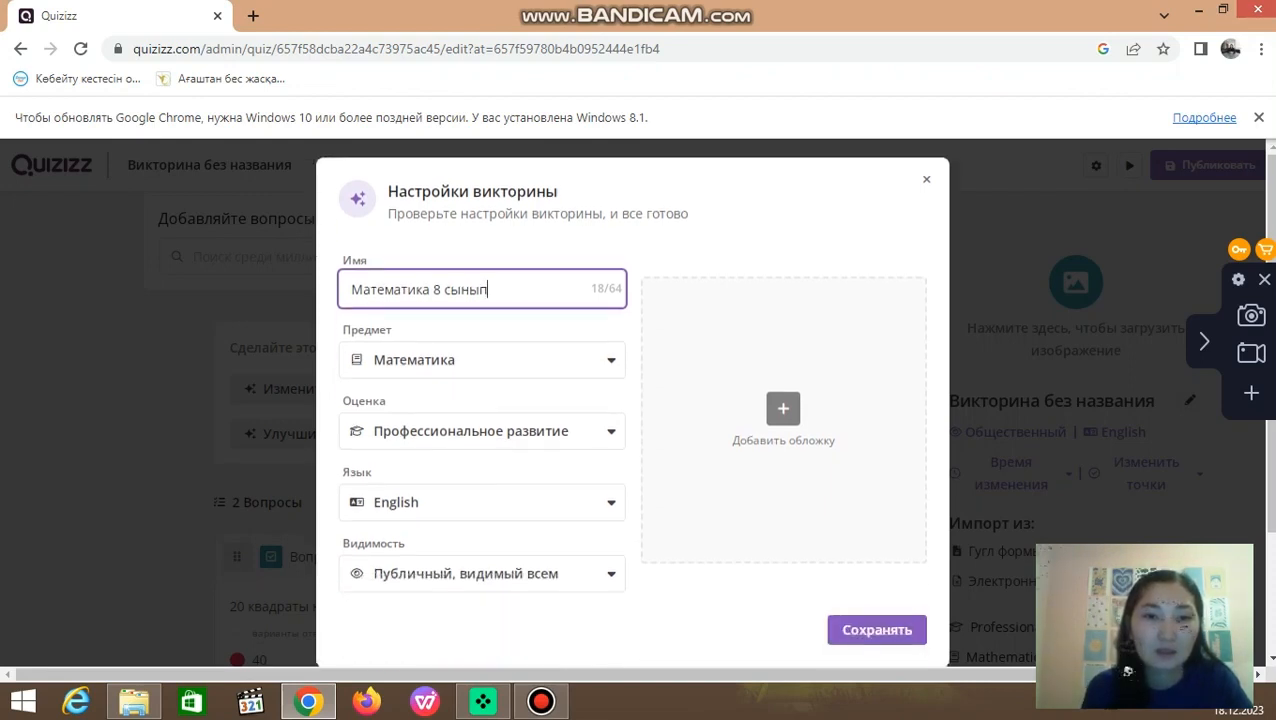
{"action": "scroll", "coordinate": [630, 400], "scroll_direction": "down", "scroll_amount": 1}
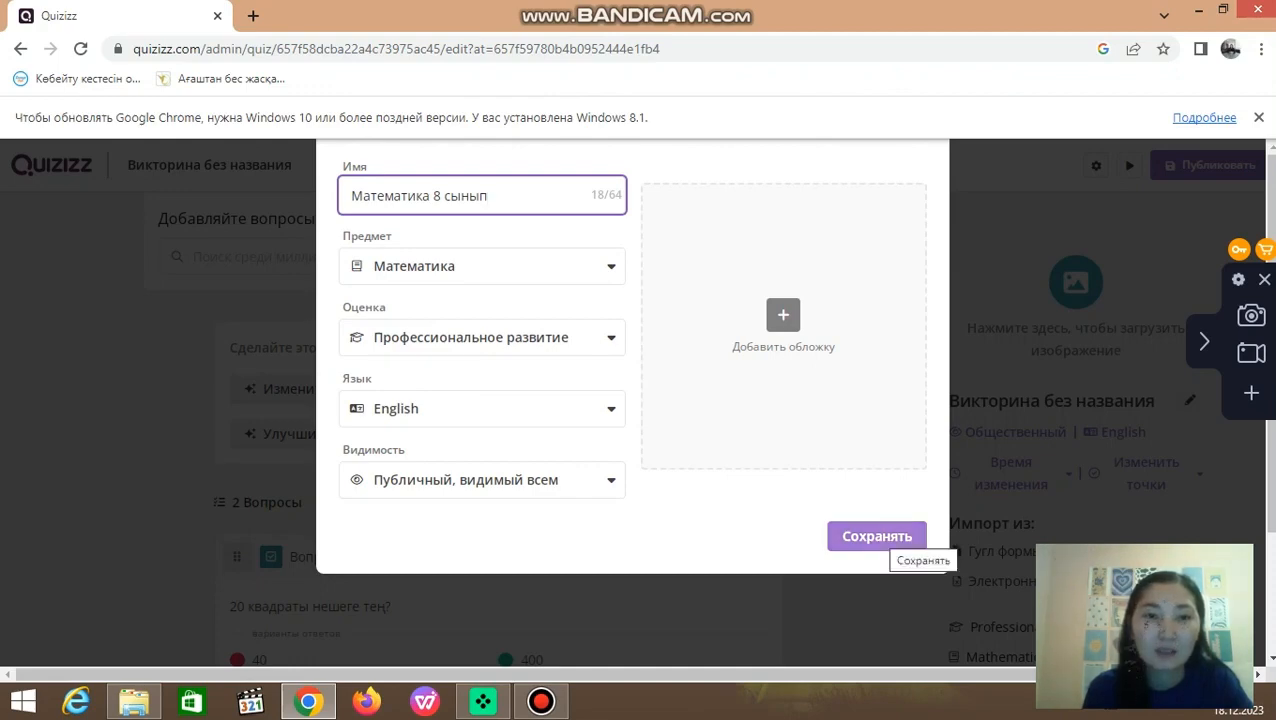
{"action": "left_click", "coordinate": [877, 536]}
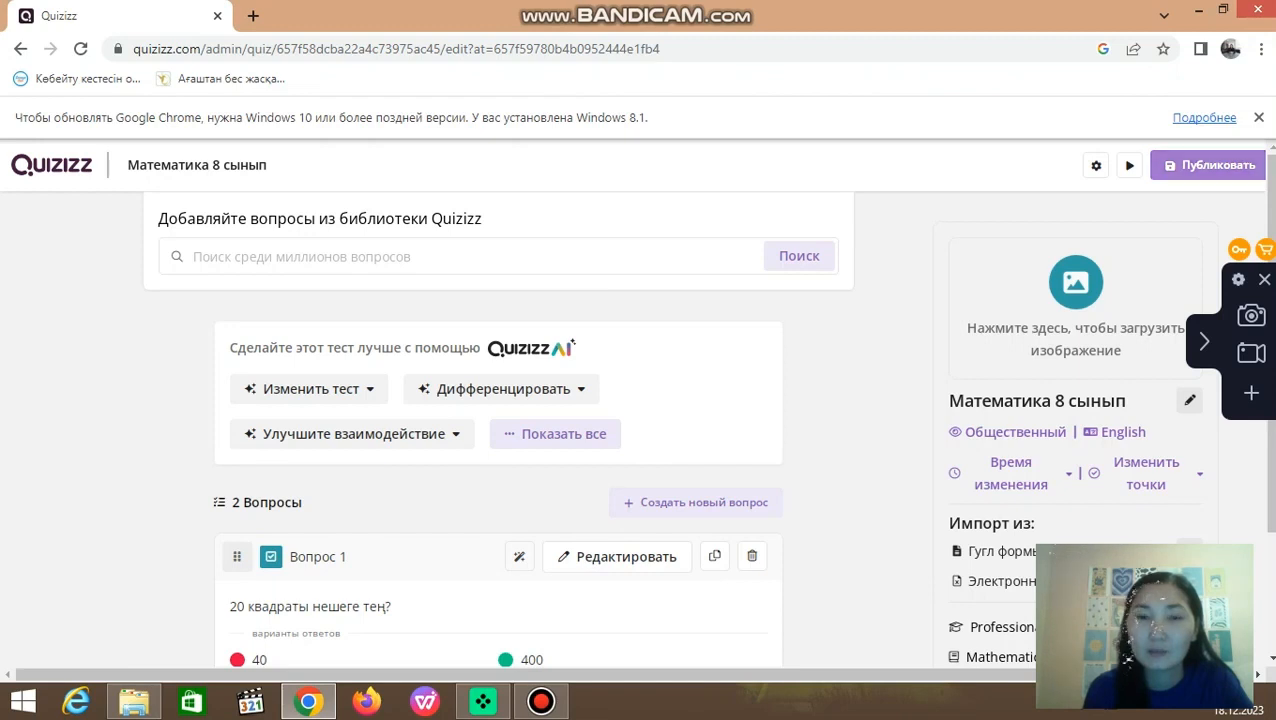
Step: Publish the quiz "Математика 8 сынып" and review its questions and answer options on the quiz page
{"action": "left_click", "coordinate": [1210, 165]}
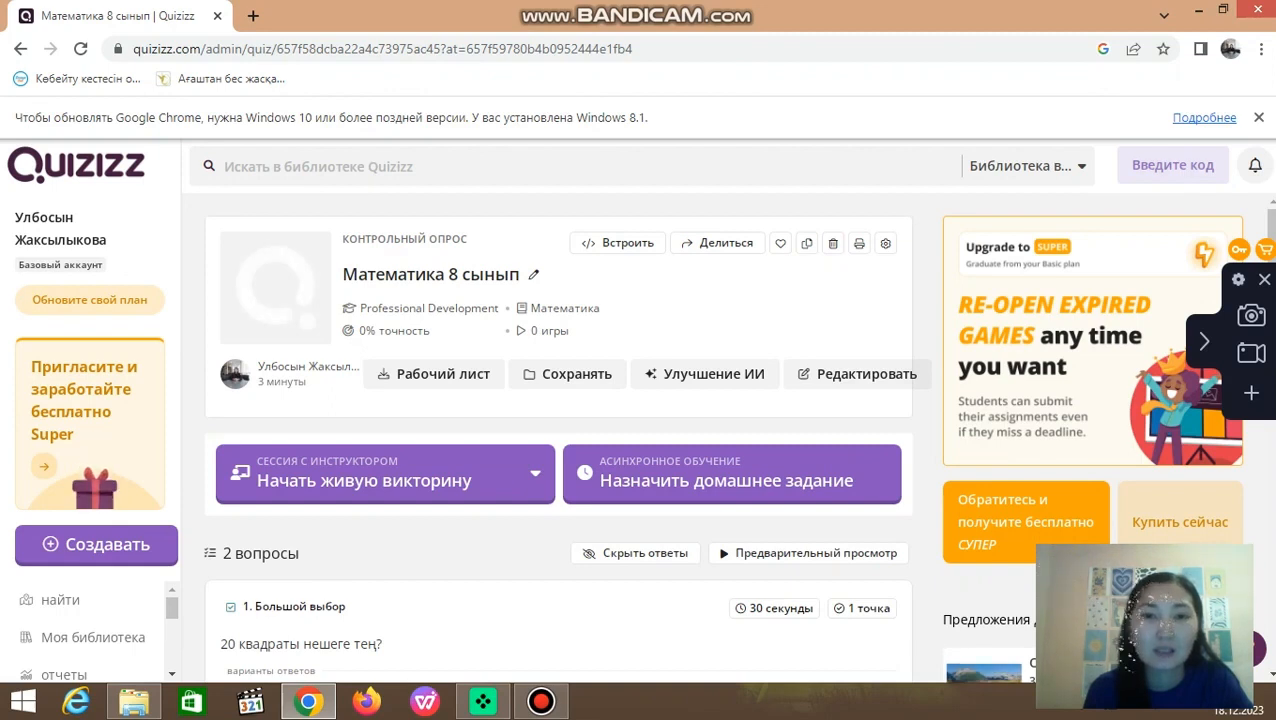
{"action": "scroll", "coordinate": [558, 430], "scroll_direction": "down", "scroll_amount": 2}
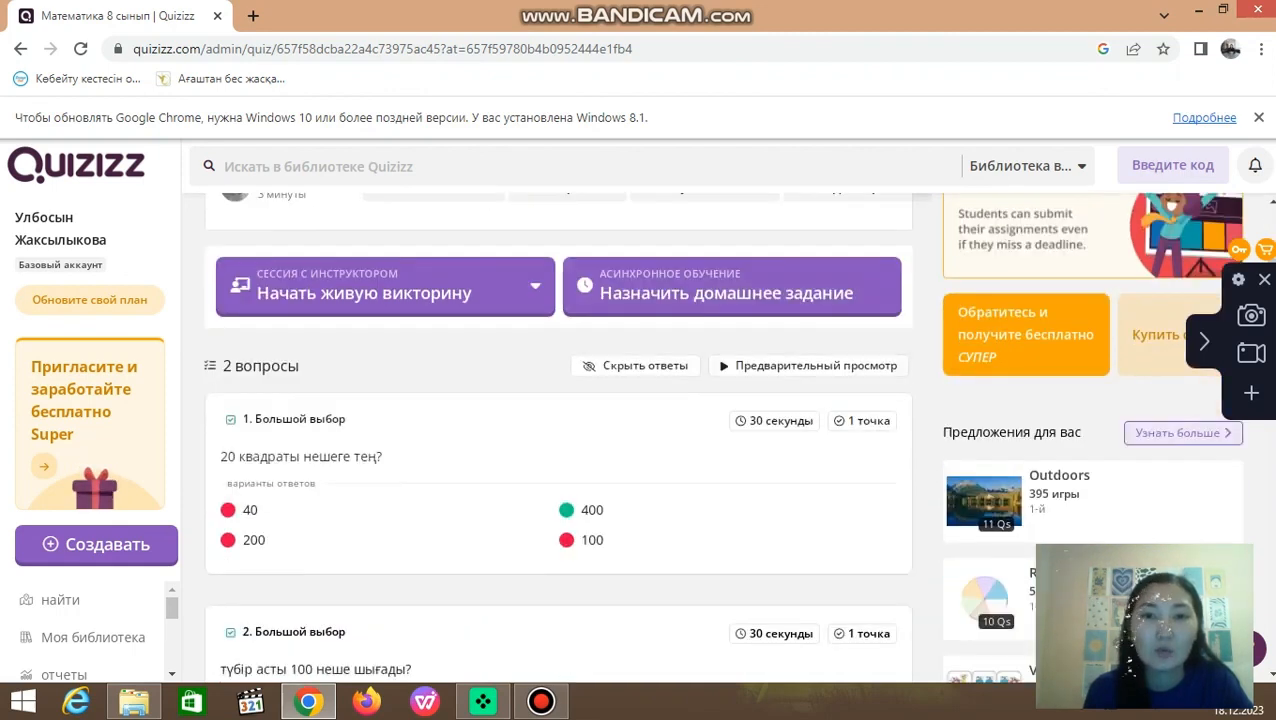
{"action": "scroll", "coordinate": [740, 480], "scroll_direction": "down", "scroll_amount": 2}
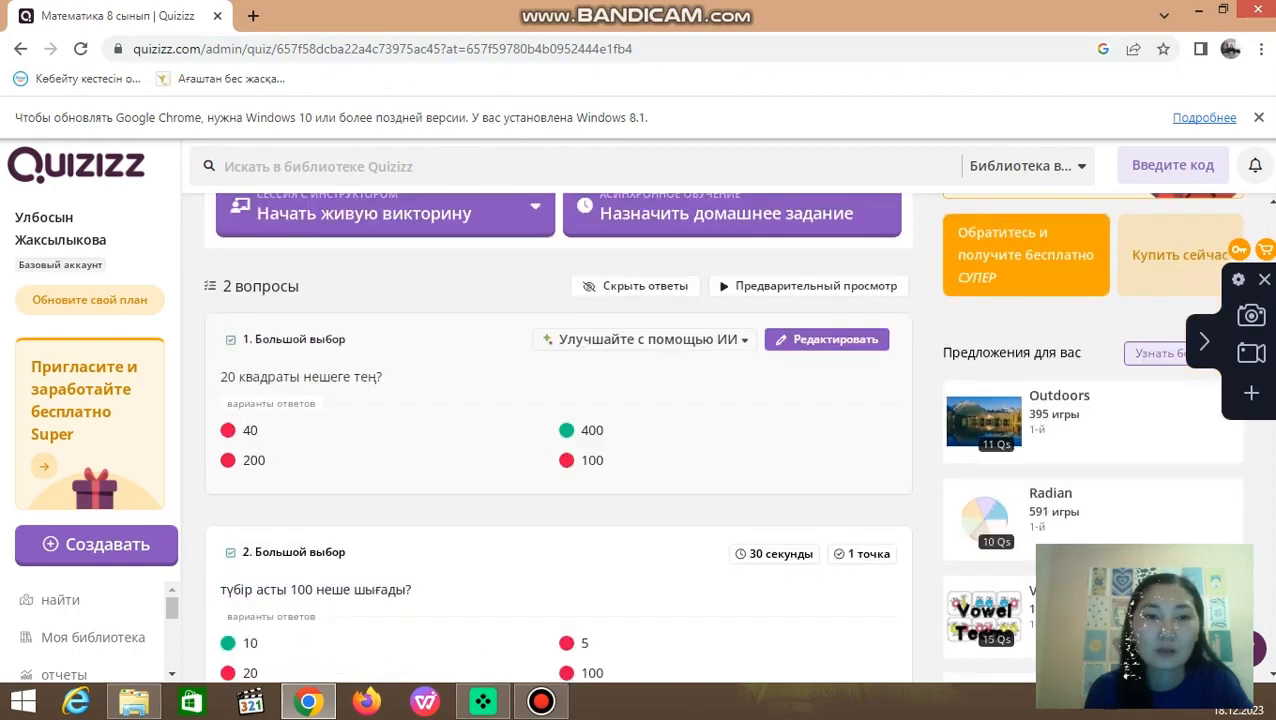
Step: Play the published quiz in preview, answering 400 to the first question and 10 to the second
{"action": "scroll", "coordinate": [740, 480], "scroll_direction": "up", "scroll_amount": 2}
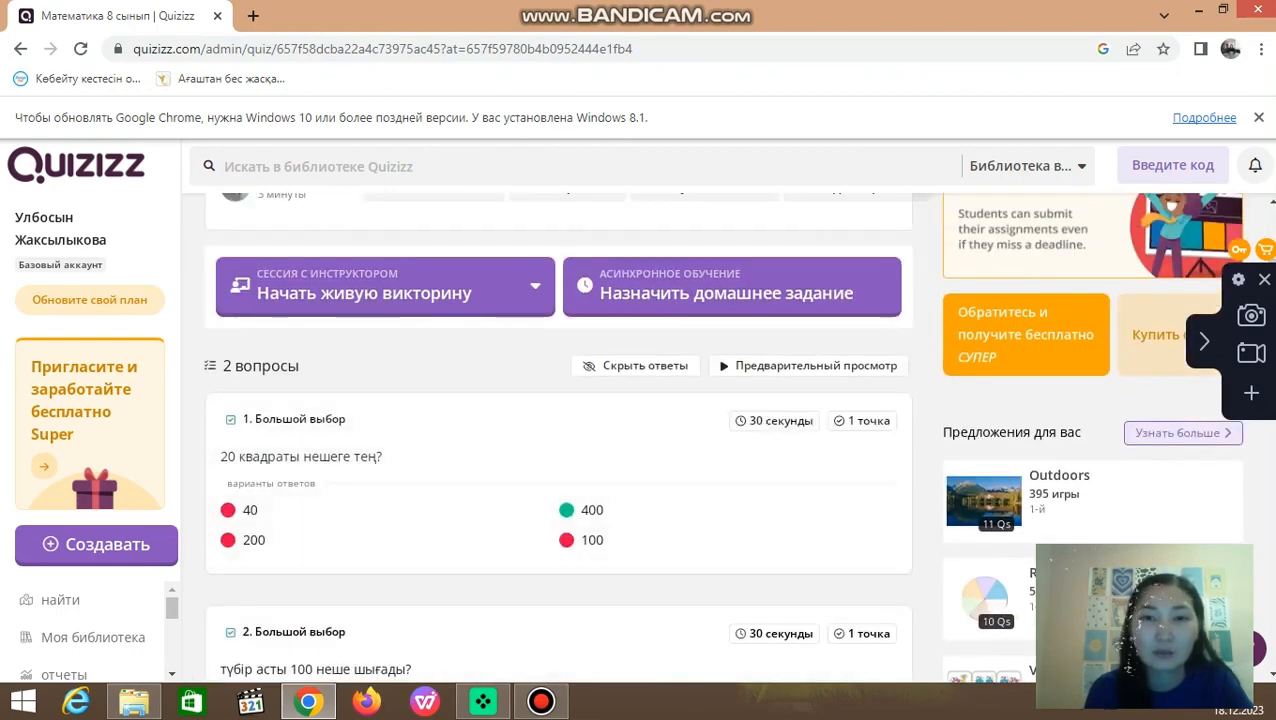
{"action": "left_click", "coordinate": [809, 366]}
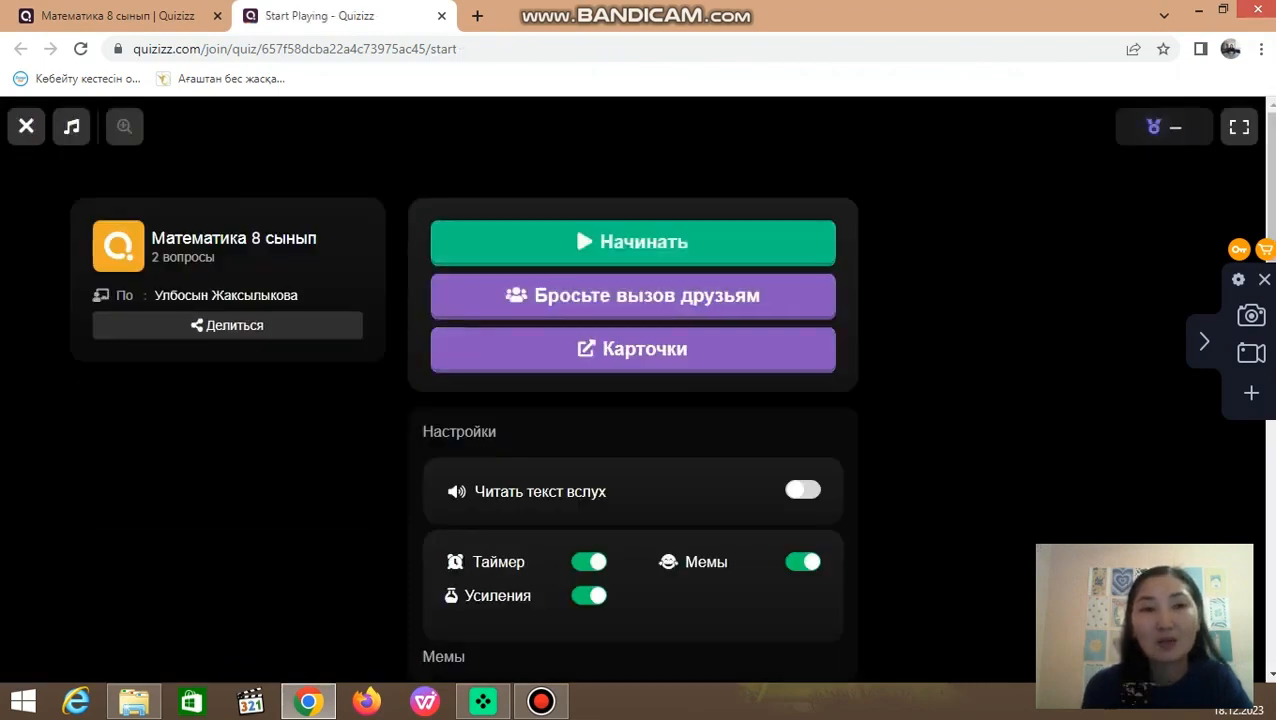
{"action": "left_click", "coordinate": [633, 243]}
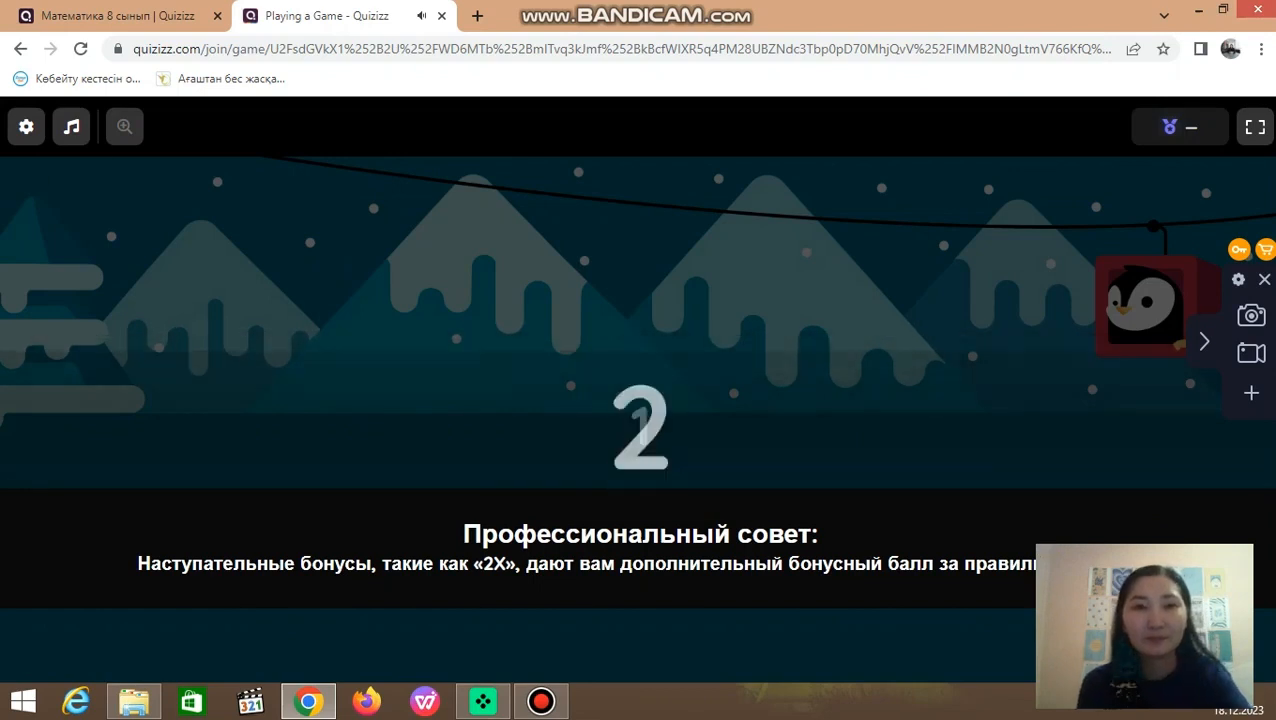
{"action": "key", "text": "XF86AudioLowerVolume"}
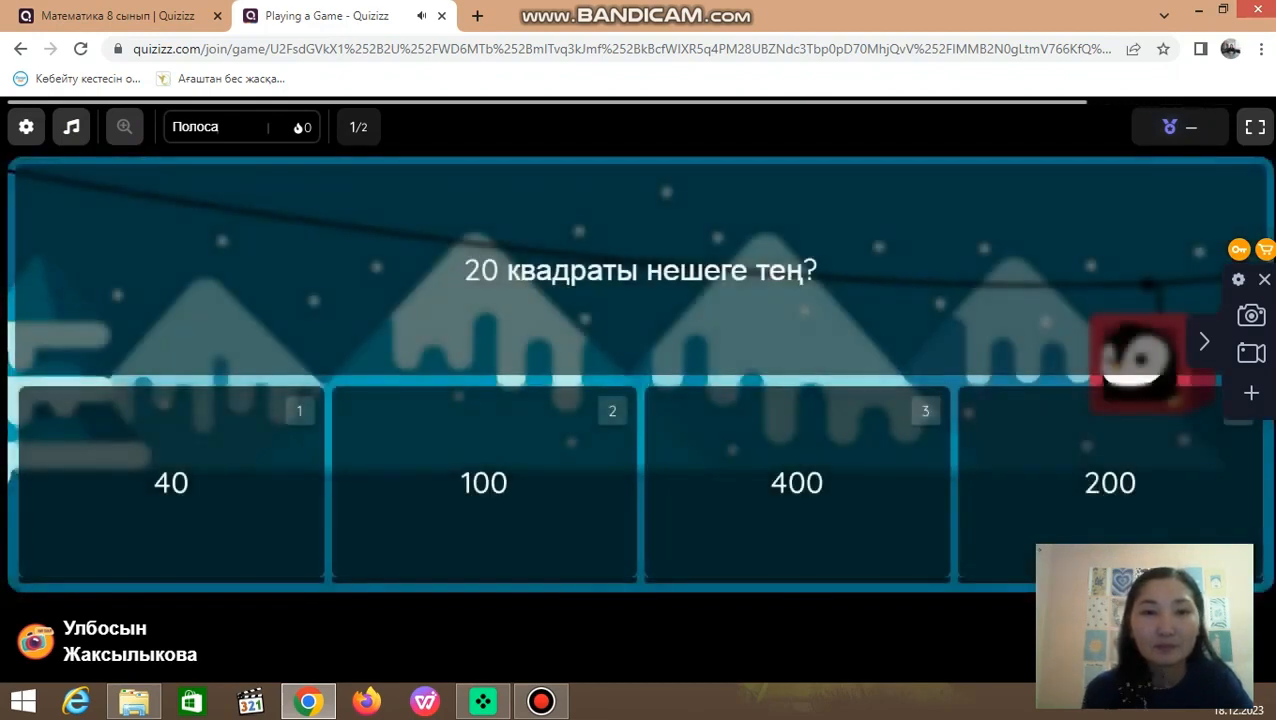
{"action": "key", "text": "3"}
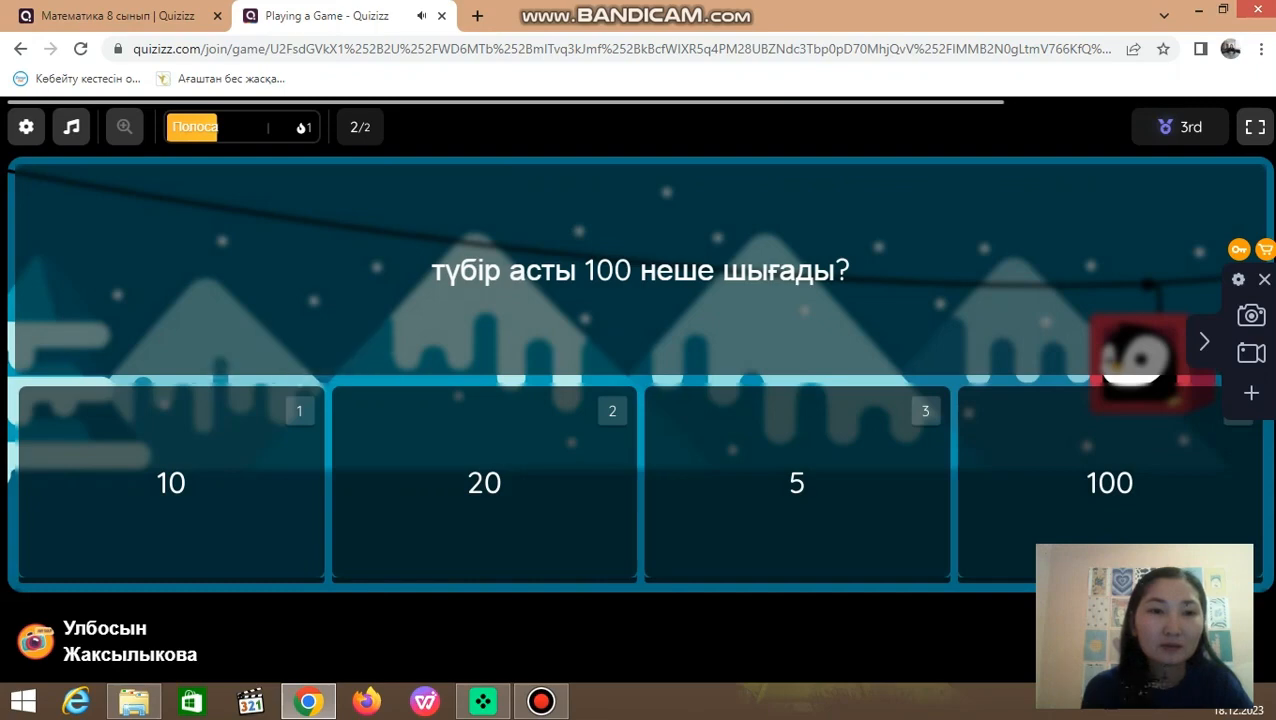
{"action": "key", "text": "1"}
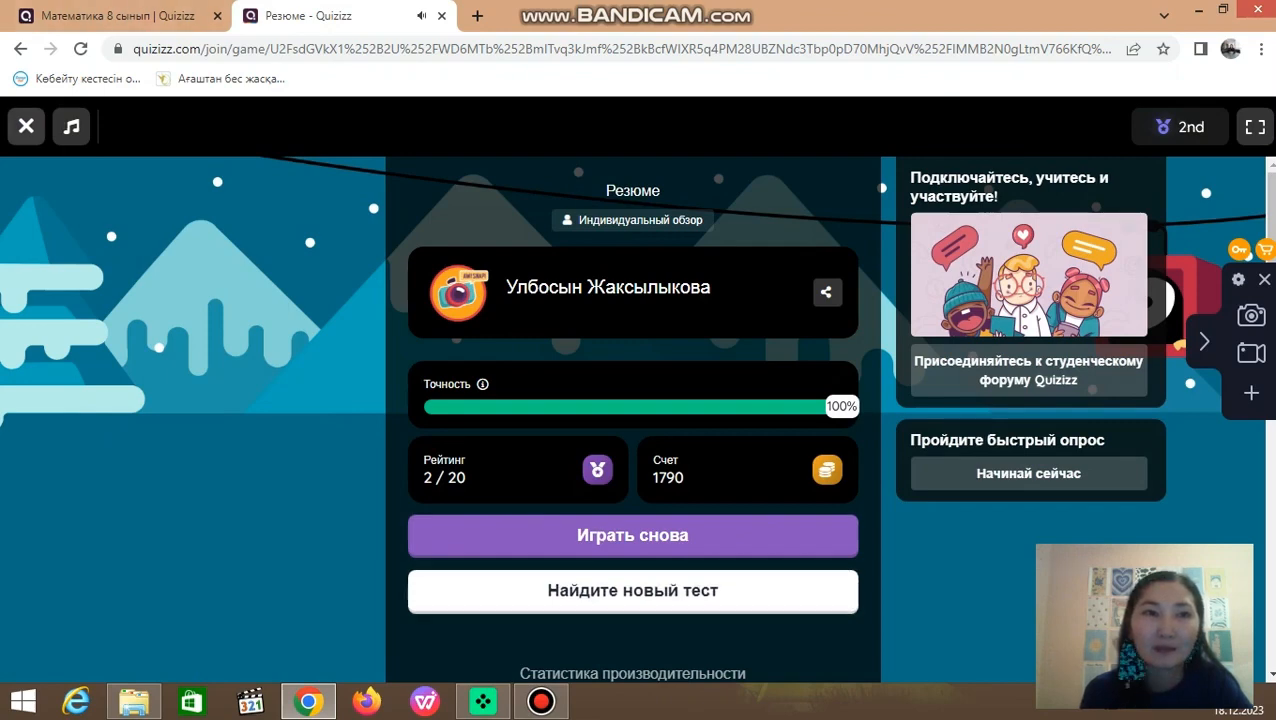
Step: Leave the finished preview game, return to the quiz page and open the own library (Моя библиотека)
{"action": "left_click", "coordinate": [26, 126]}
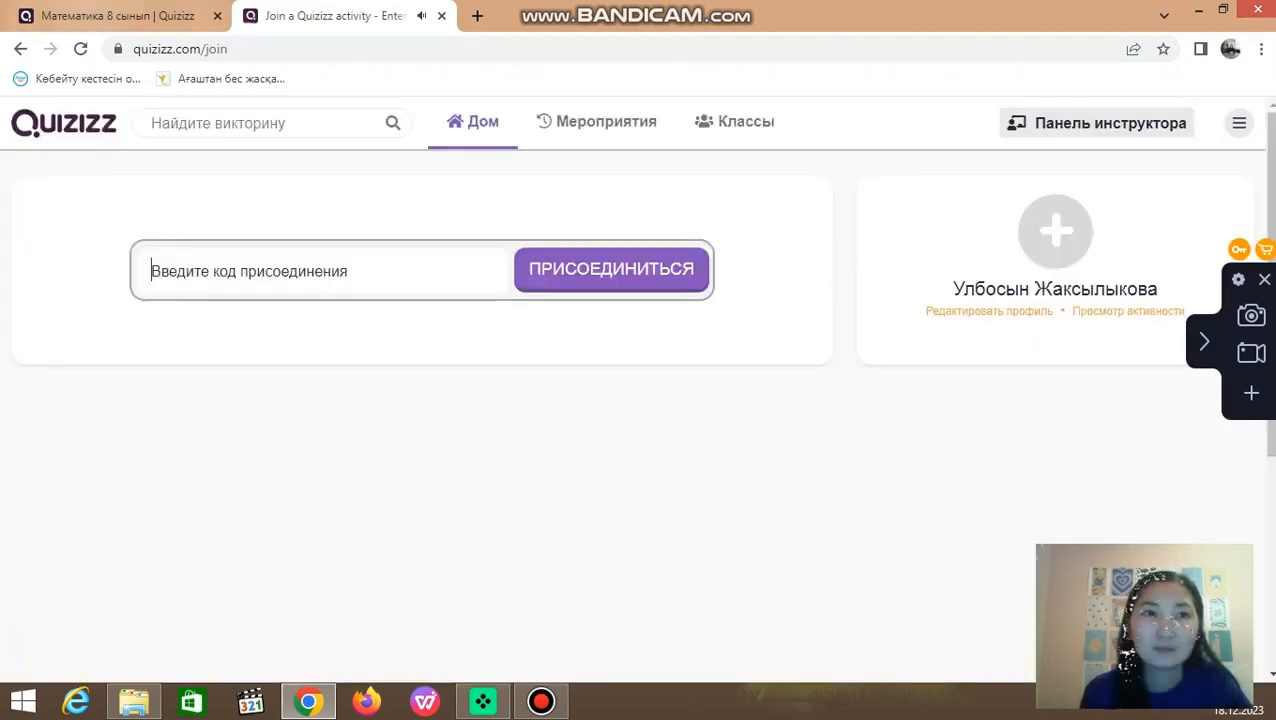
{"action": "left_click", "coordinate": [118, 16]}
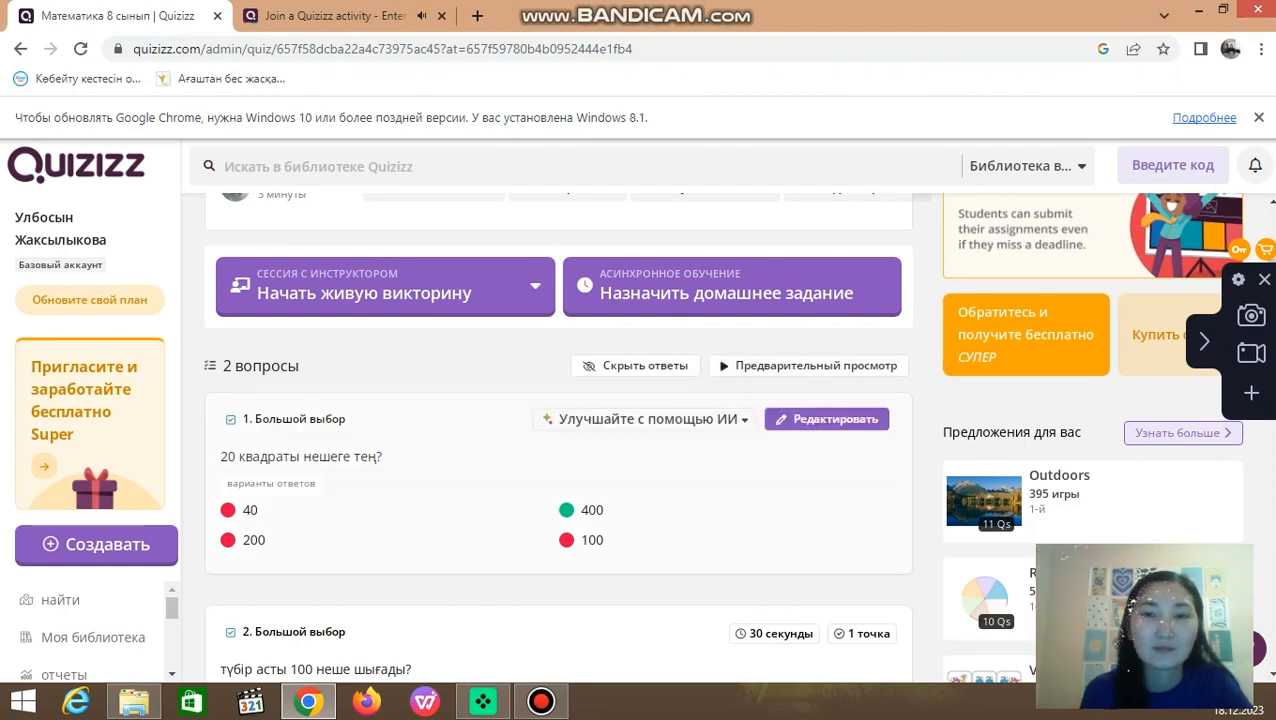
{"action": "scroll", "coordinate": [558, 430], "scroll_direction": "up", "scroll_amount": 1}
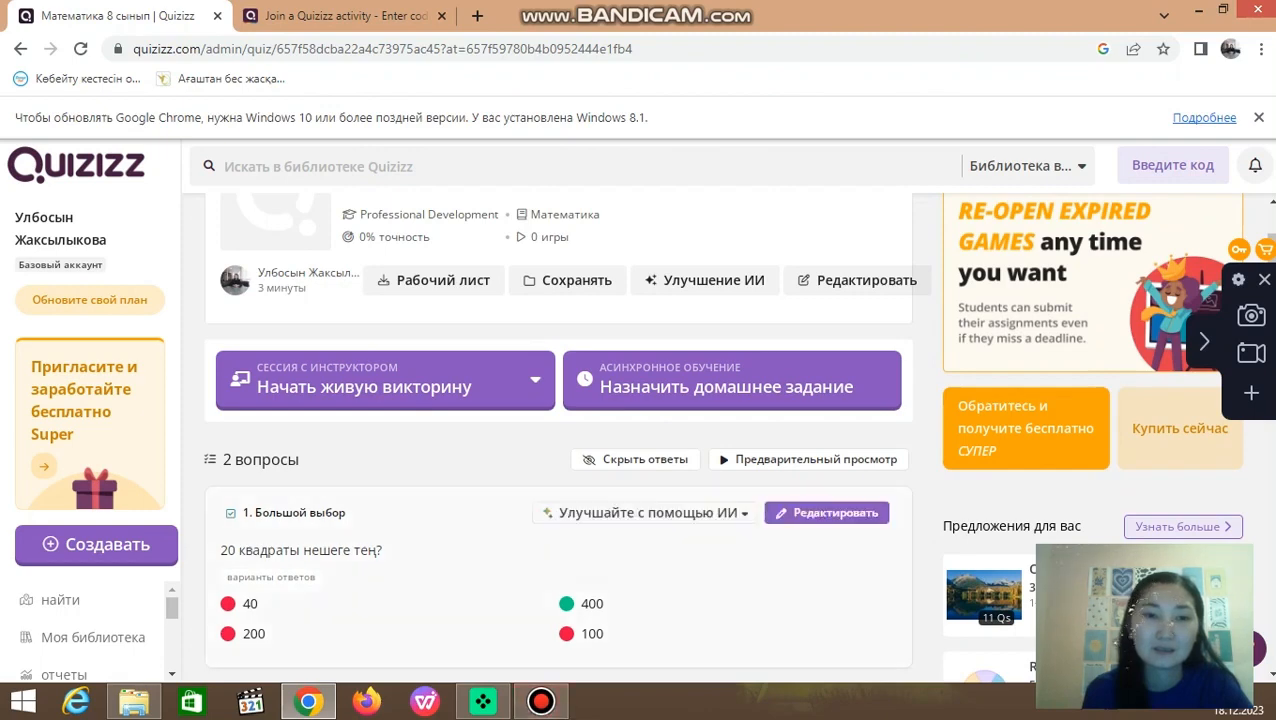
{"action": "scroll", "coordinate": [560, 560], "scroll_direction": "down", "scroll_amount": 2}
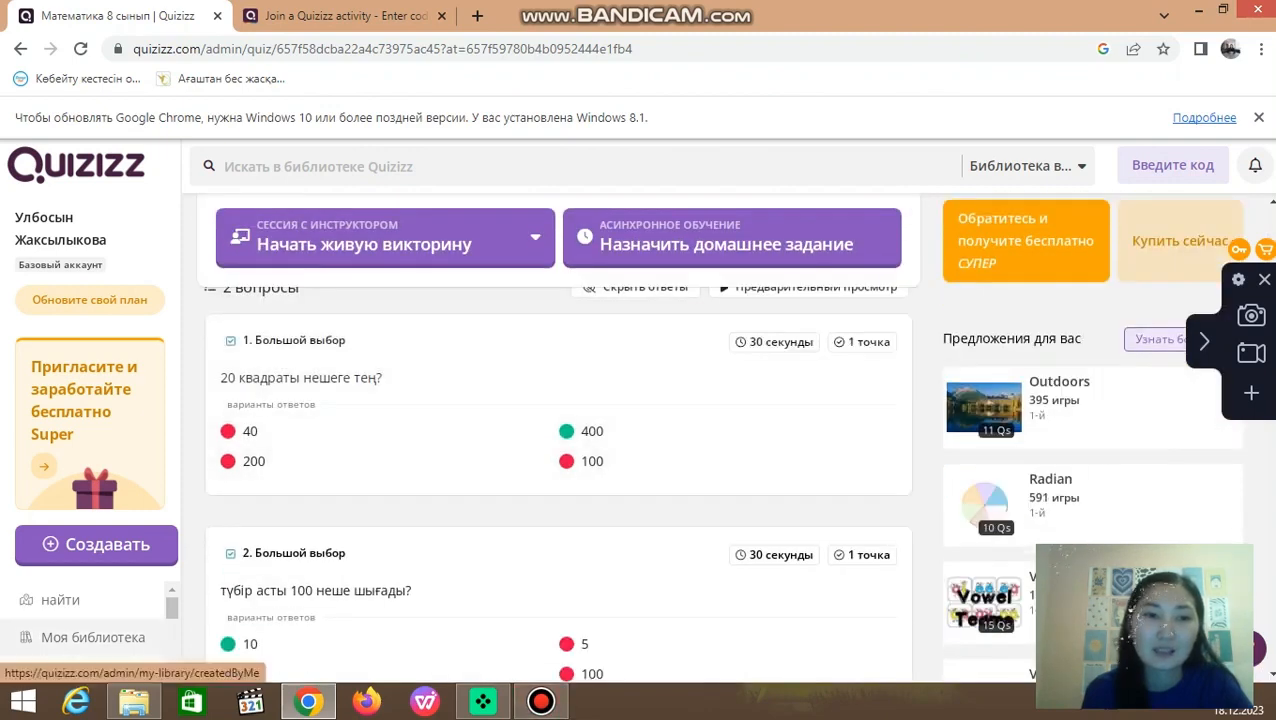
{"action": "left_click", "coordinate": [93, 637]}
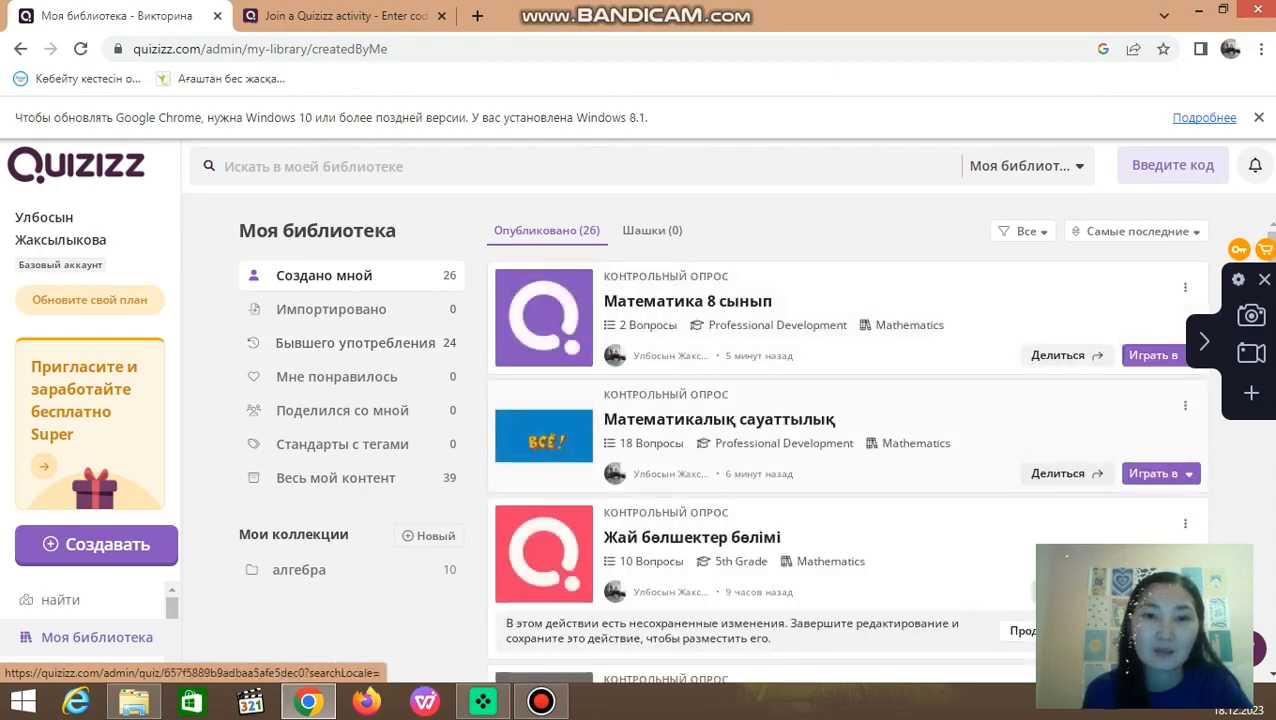
Step: Look through the created quizzes in the library and open the quiz "Математика 8 сынып"
{"action": "scroll", "coordinate": [845, 455], "scroll_direction": "down", "scroll_amount": 2}
{"action": "scroll", "coordinate": [845, 455], "scroll_direction": "down", "scroll_amount": 5}
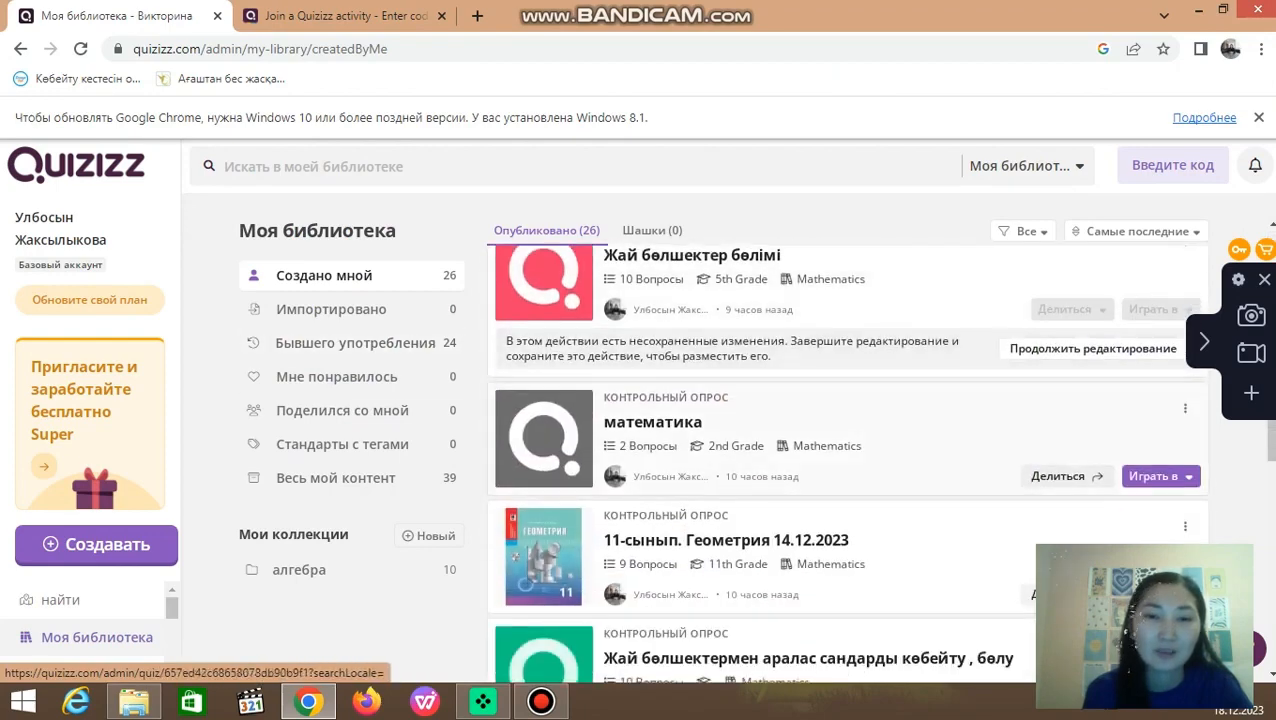
{"action": "scroll", "coordinate": [845, 455], "scroll_direction": "up", "scroll_amount": 7}
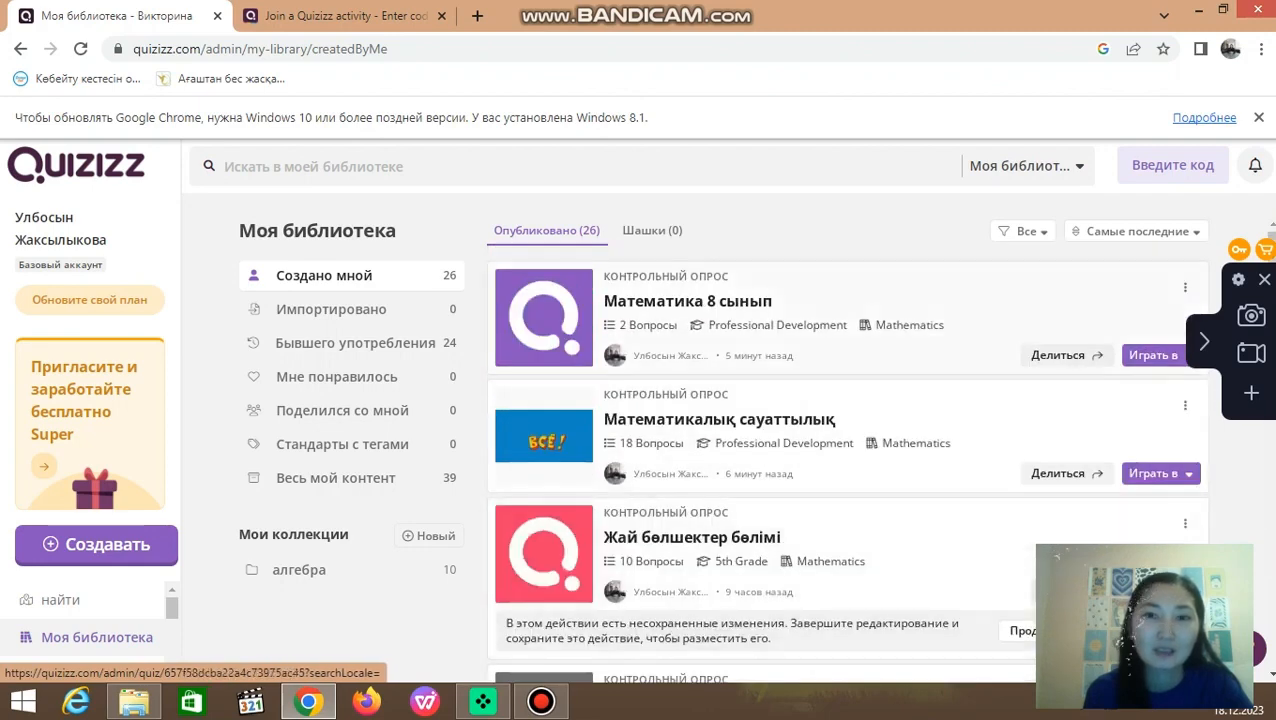
{"action": "left_click", "coordinate": [719, 420]}
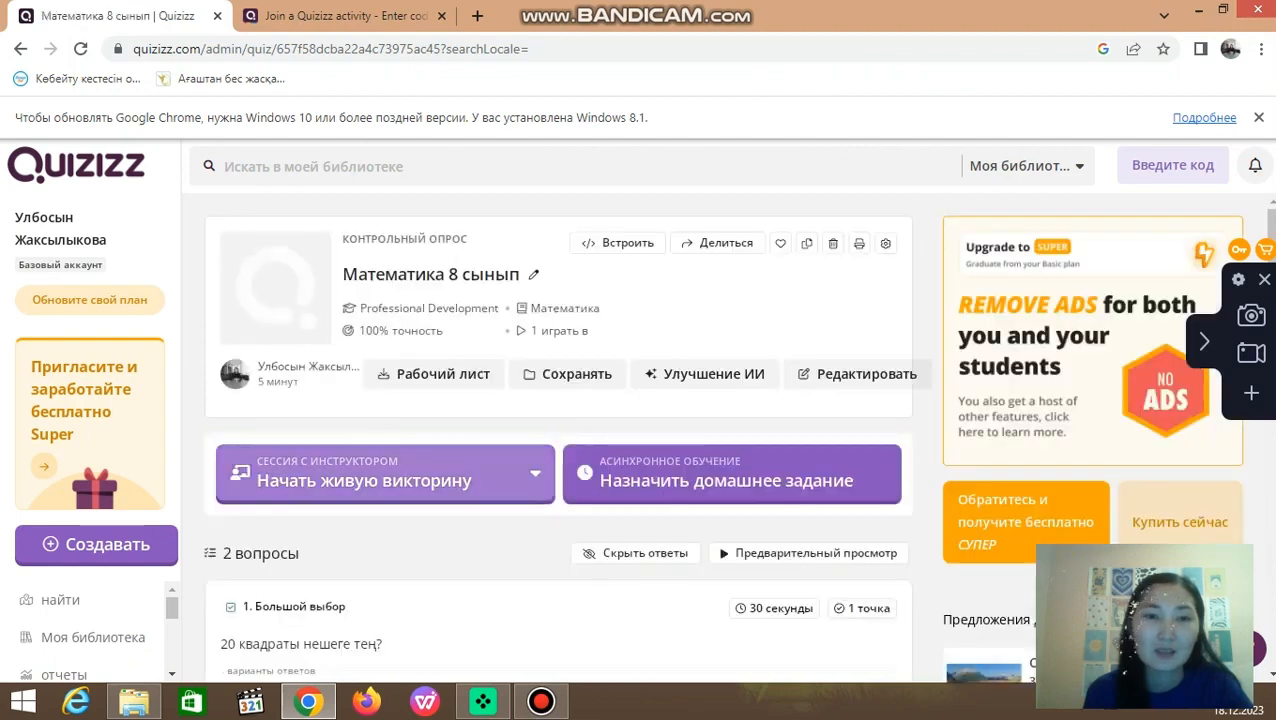
Step: Start a live session of the quiz in classic mode (Классический) with the "Удар и Щит" option
{"action": "left_click", "coordinate": [385, 474]}
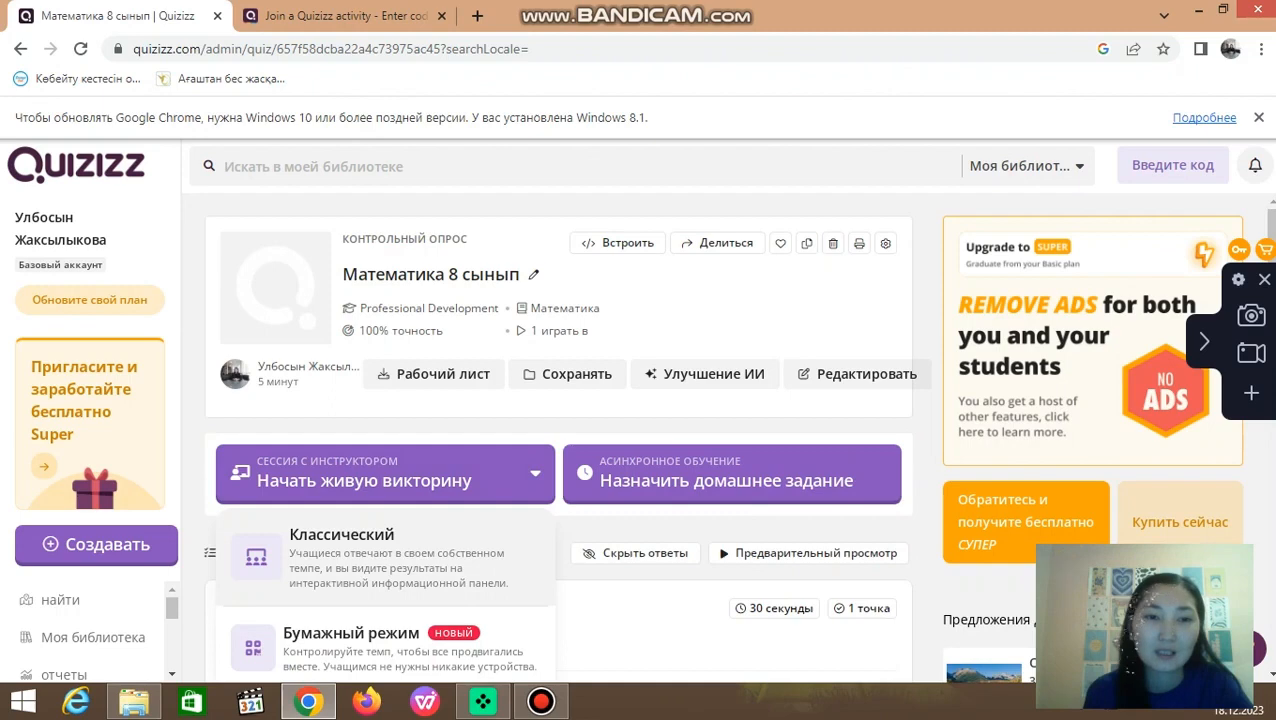
{"action": "left_click", "coordinate": [341, 556]}
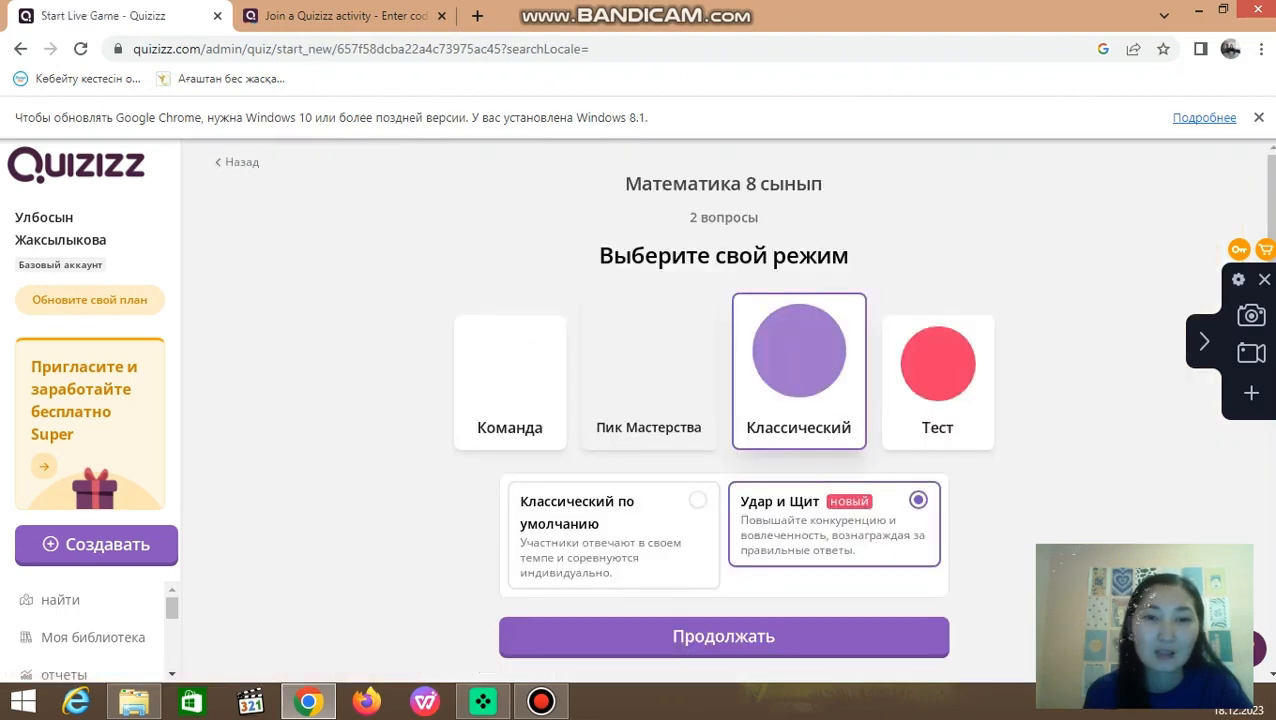
{"action": "left_click", "coordinate": [724, 637]}
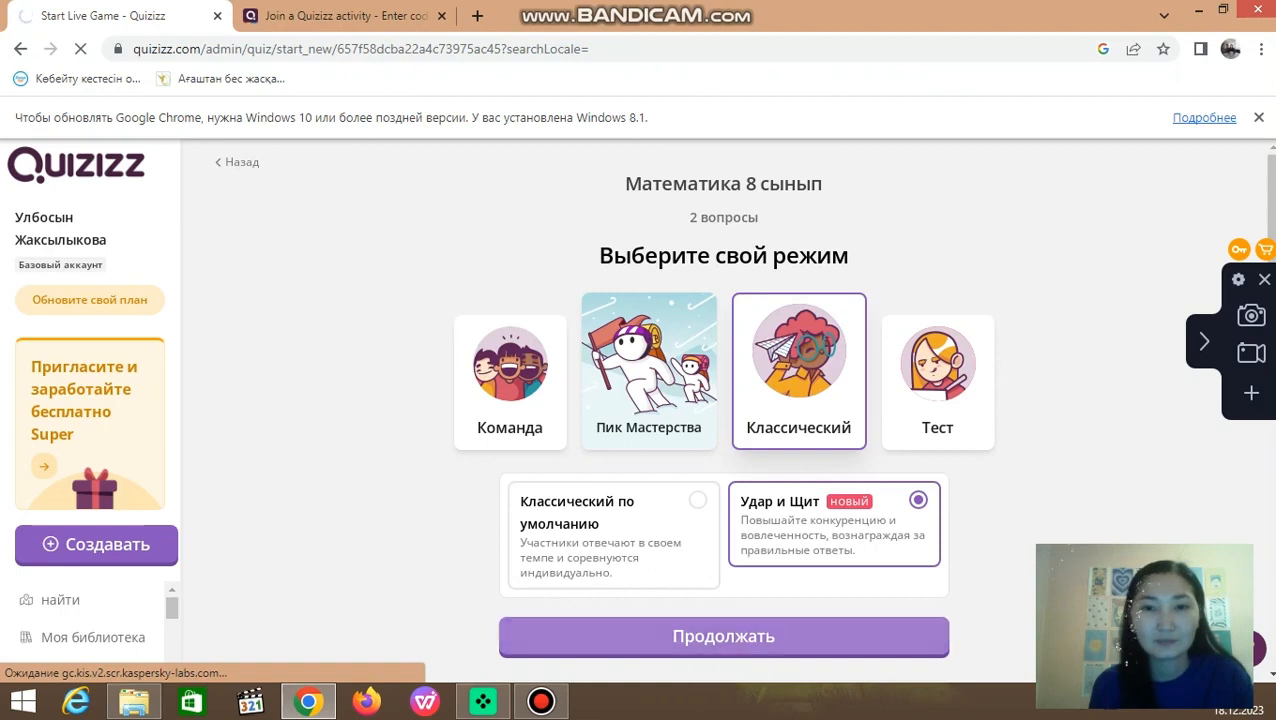
{"action": "left_click", "coordinate": [740, 638]}
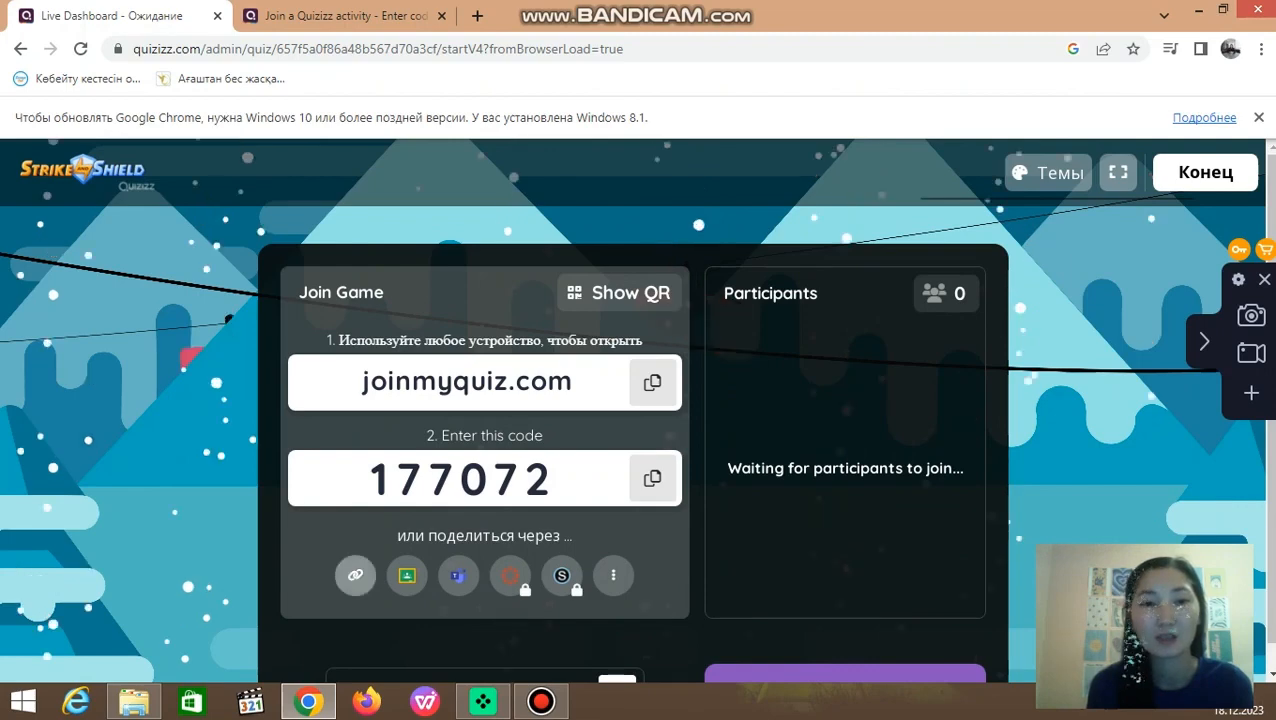
Step: Copy the live game's join link and open WhatsApp Web in a new browser tab through the search "ватсап веб"
{"action": "left_click", "coordinate": [355, 575]}
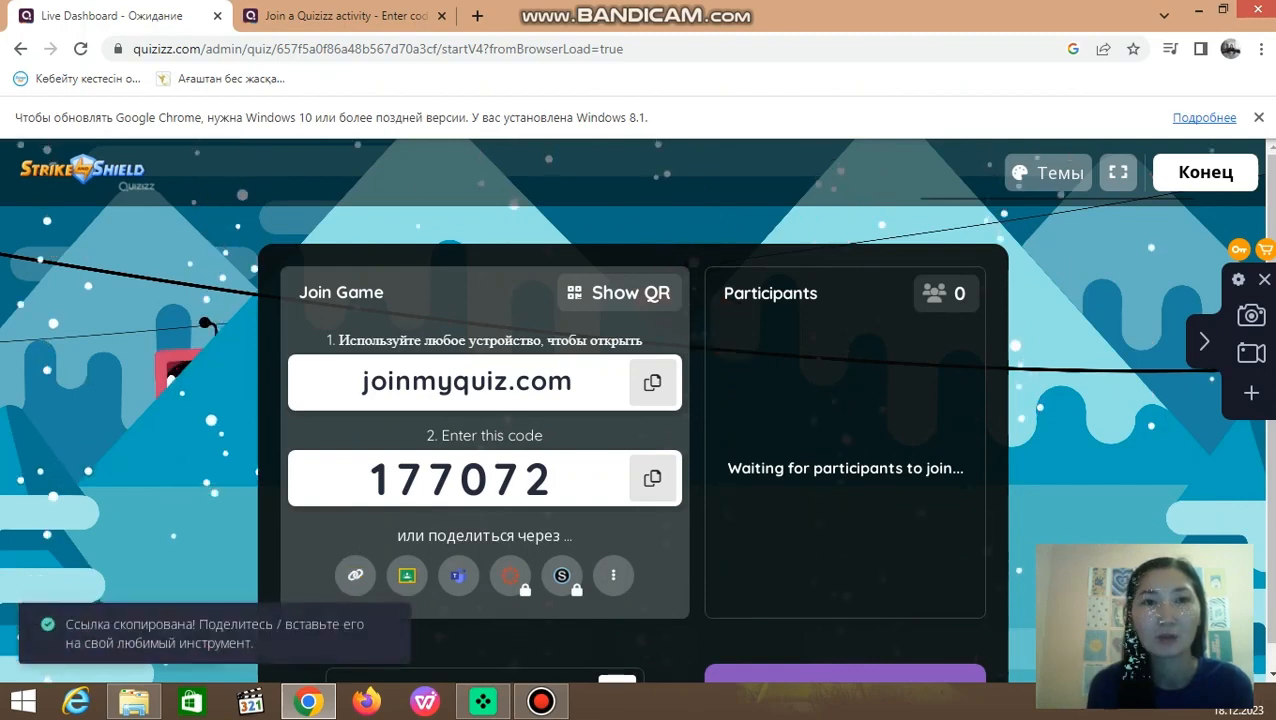
{"action": "left_click", "coordinate": [477, 15]}
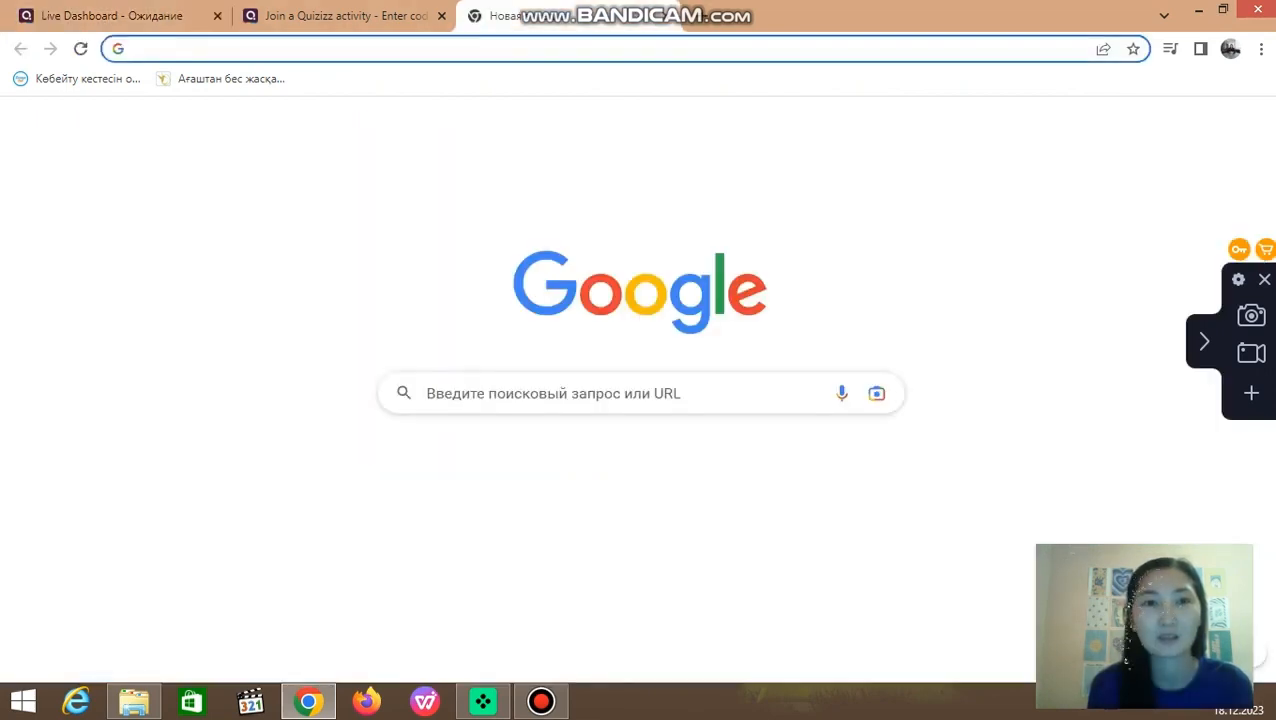
{"action": "left_click", "coordinate": [482, 393]}
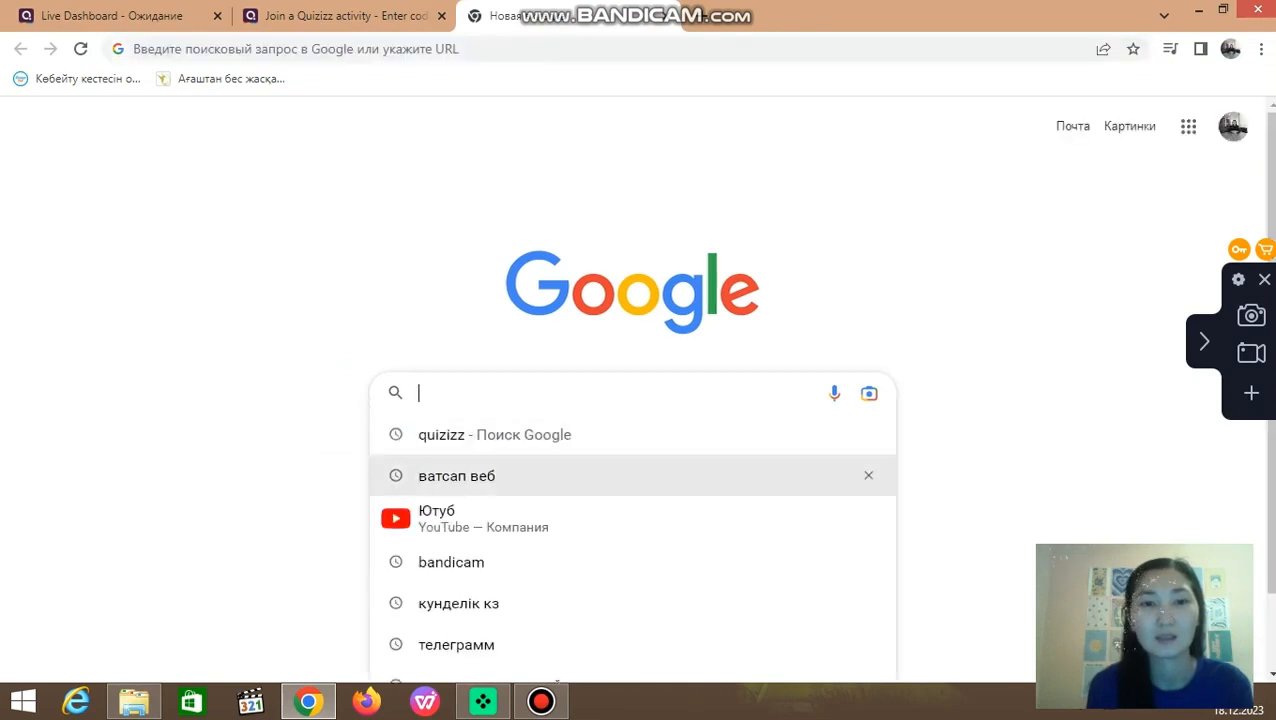
{"action": "left_click", "coordinate": [482, 476]}
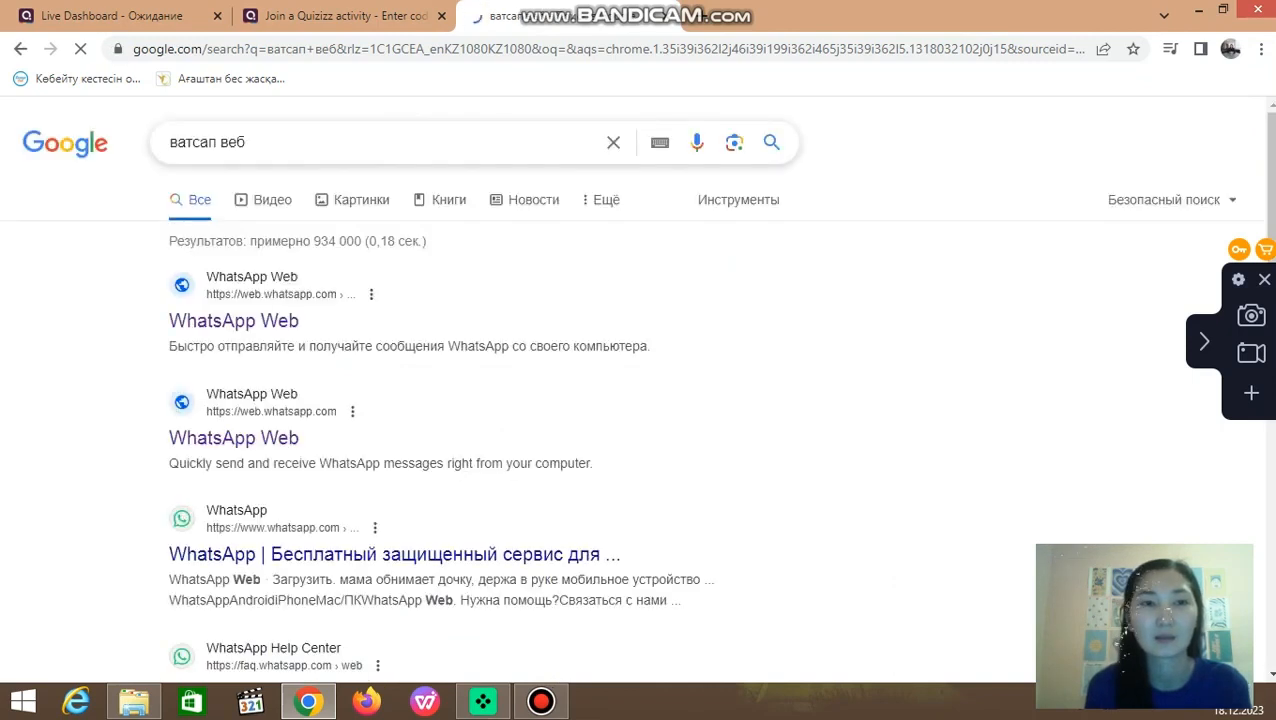
{"action": "left_click", "coordinate": [234, 321]}
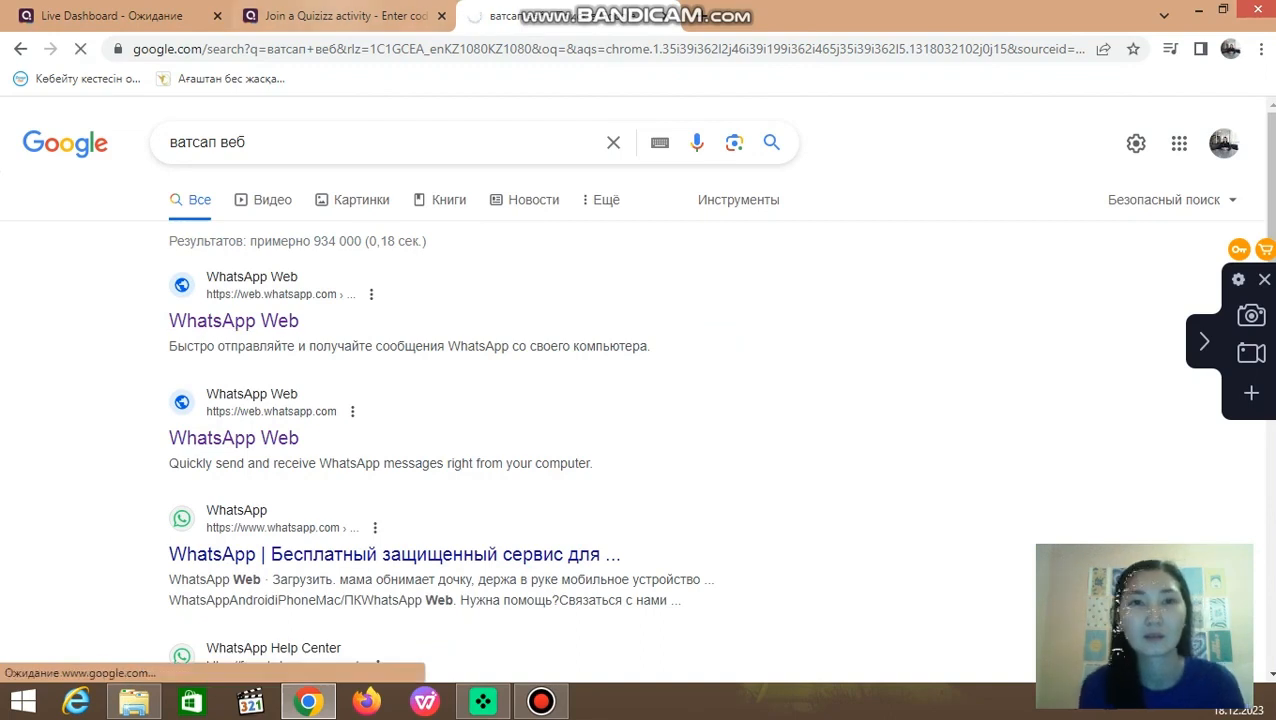
Step: Find the chat "Группа" with the search "гру" and send the copied quiz join link there
{"action": "type", "text": "гру"}
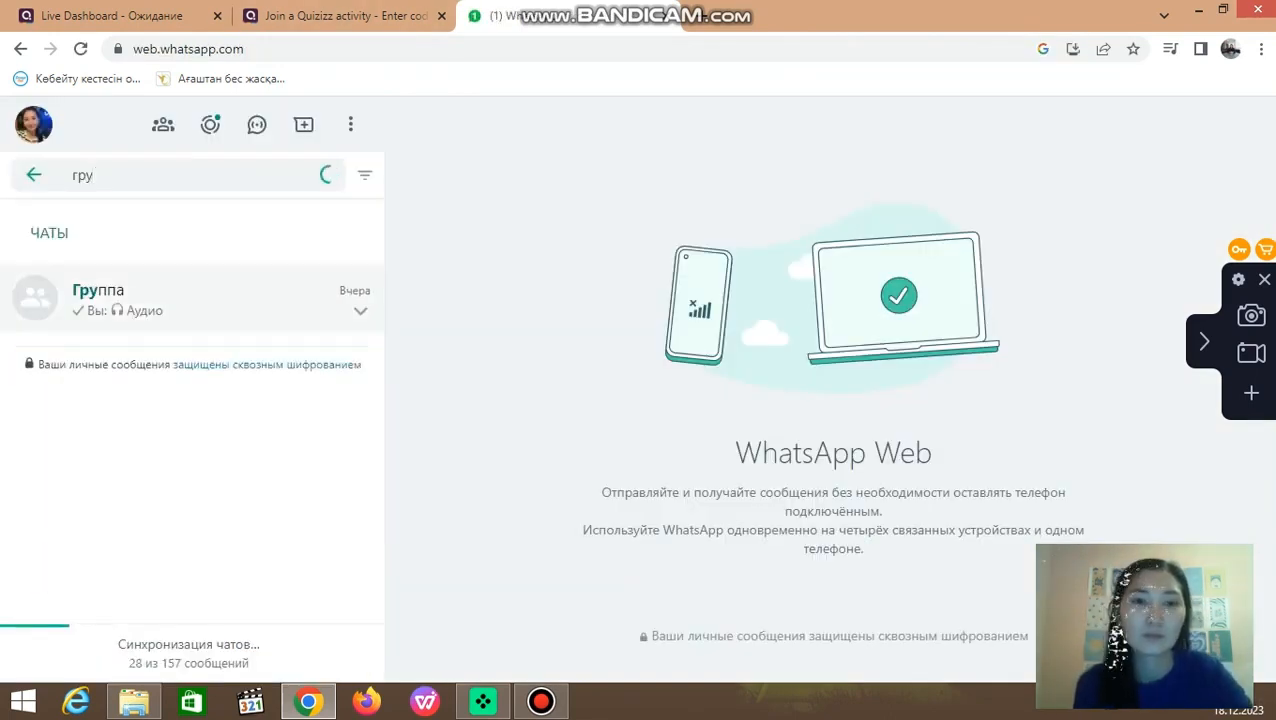
{"action": "left_click", "coordinate": [192, 299]}
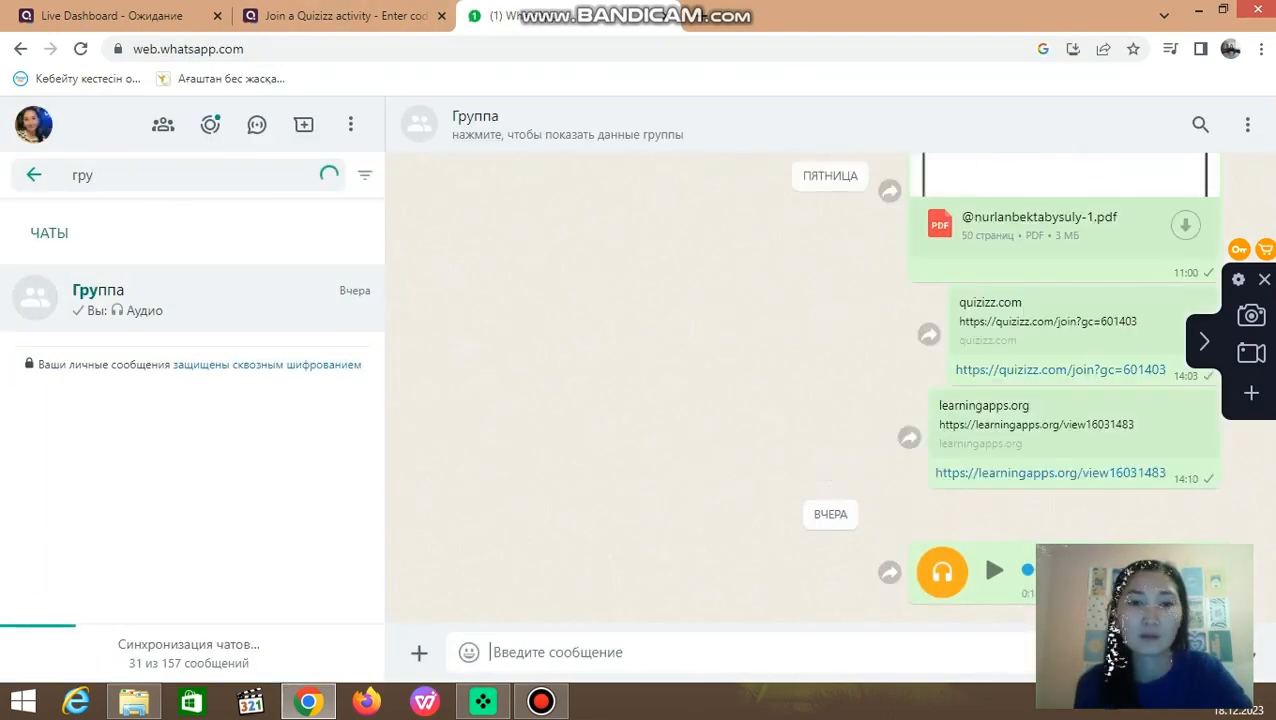
{"action": "right_click", "coordinate": [527, 652]}
{"action": "left_click", "coordinate": [590, 504]}
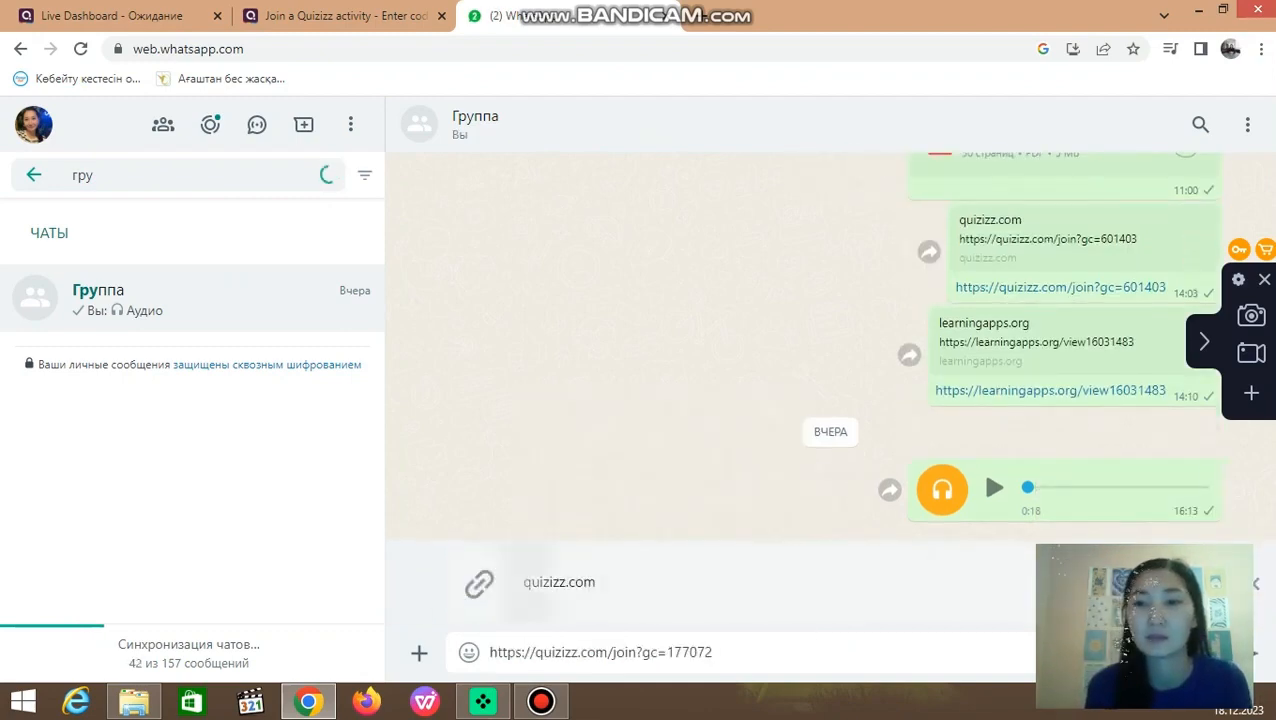
{"action": "key", "text": "Return"}
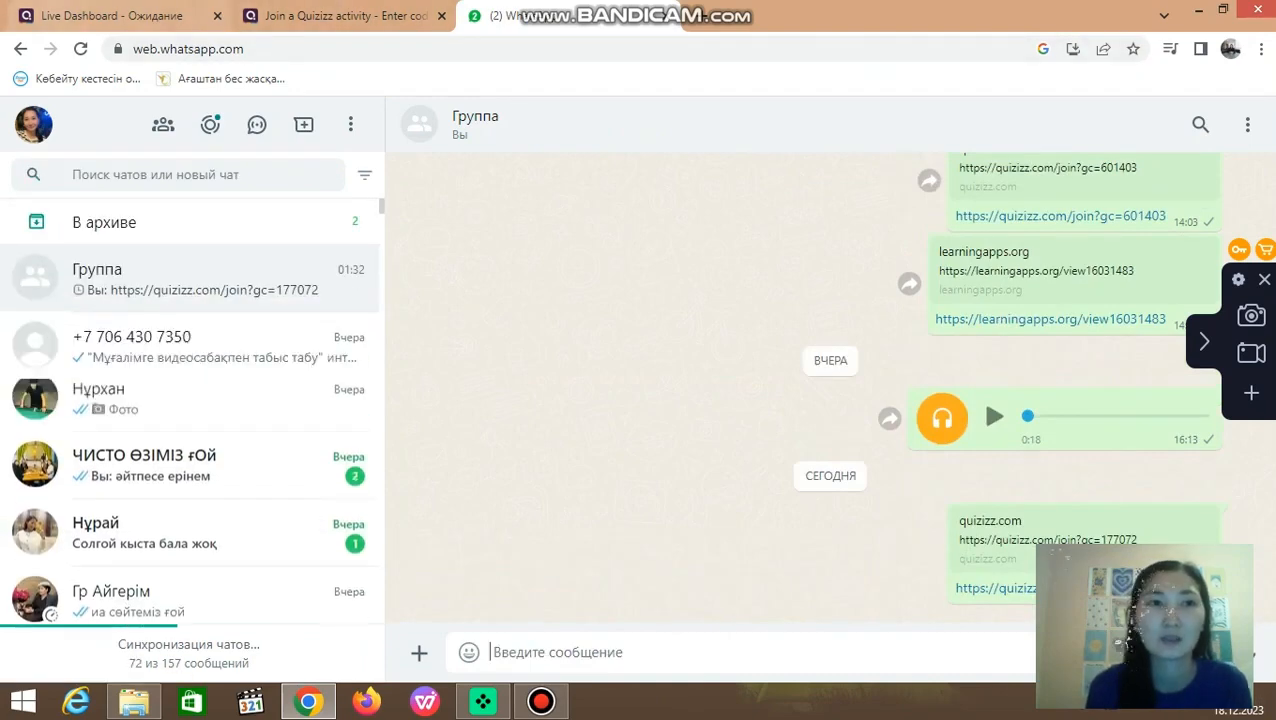
Step: Close WhatsApp Web, return to the Quizizz live game's waiting screen and copy its join link again
{"action": "left_click", "coordinate": [667, 16]}
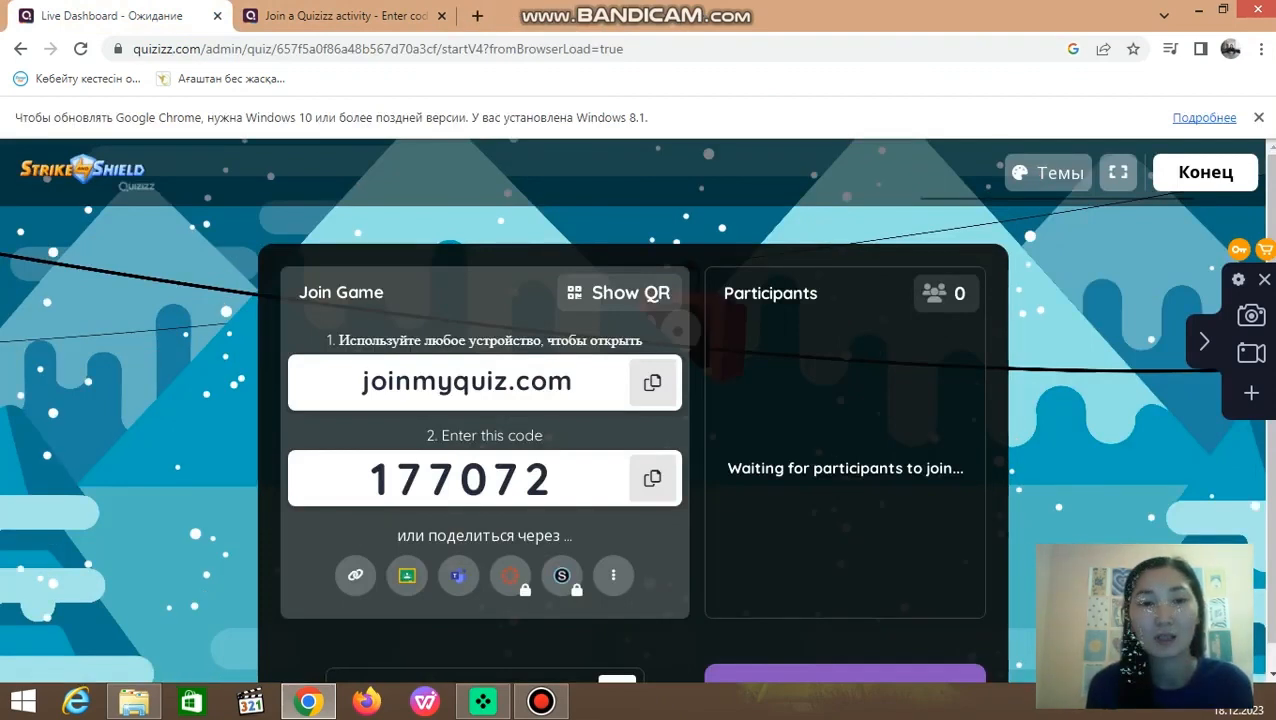
{"action": "left_click", "coordinate": [355, 575]}
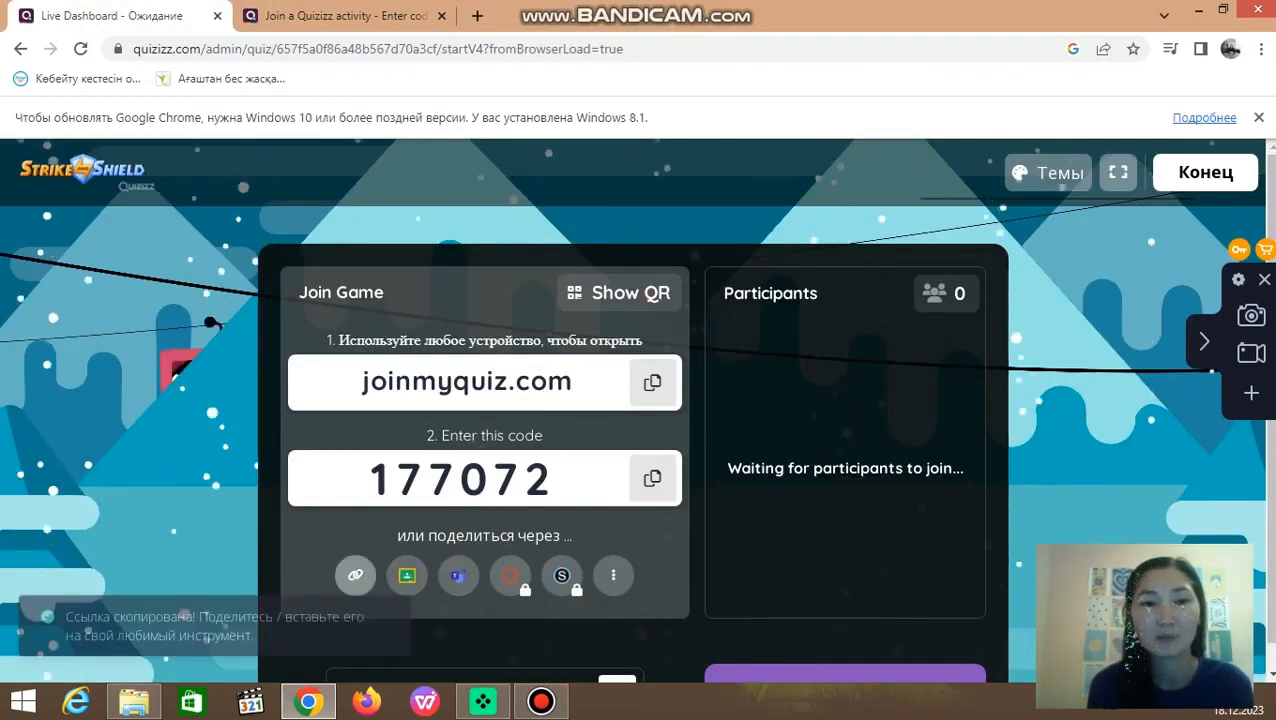